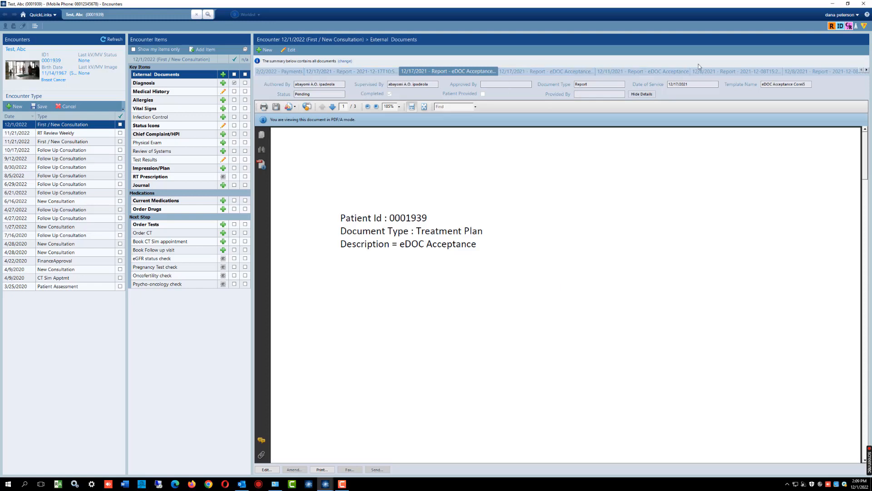
- Start a new diagnosis entry in the 12/1/2022 consultation encounter and open its diagnosis code search
{"action": "left_click", "coordinate": [167, 84]}
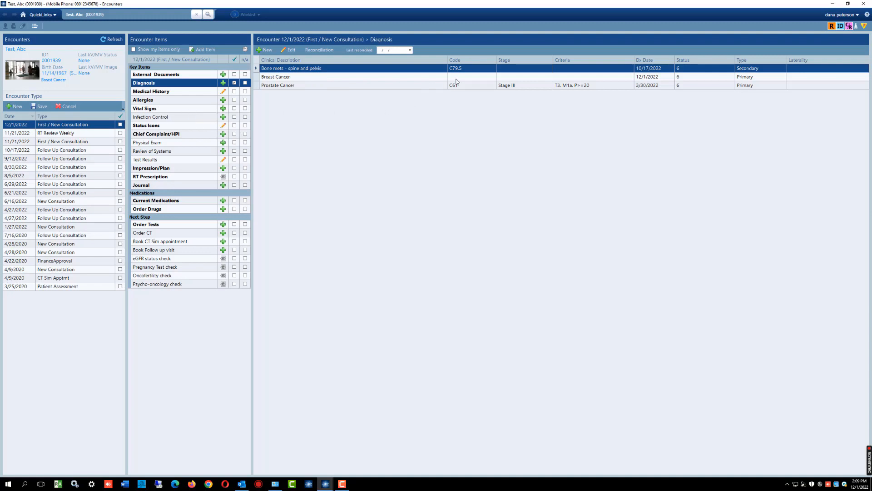
{"action": "left_click", "coordinate": [530, 87]}
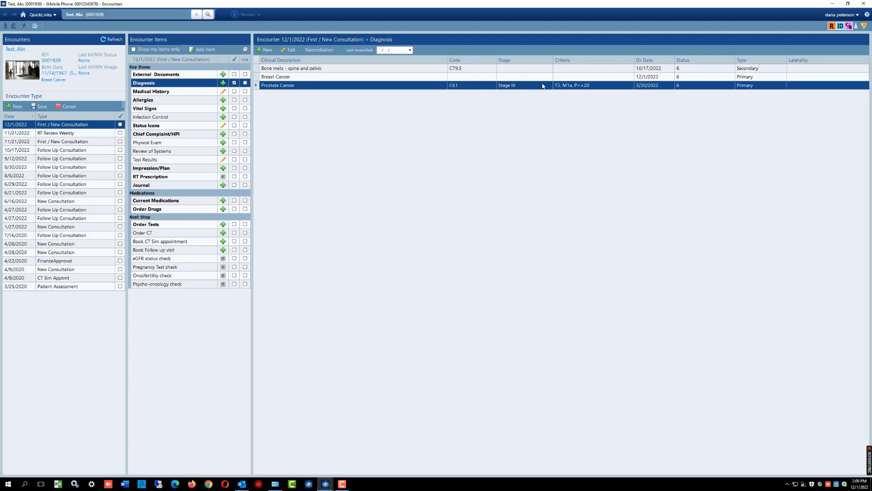
{"action": "left_click", "coordinate": [268, 51]}
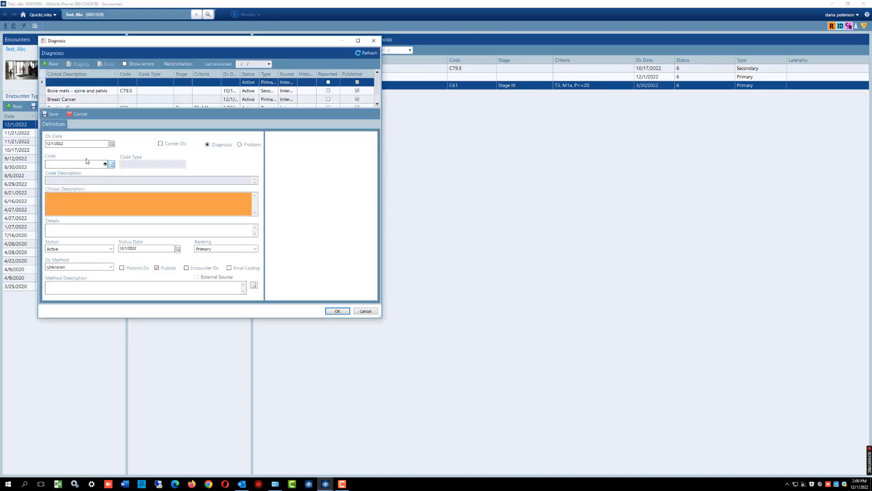
{"action": "left_click", "coordinate": [112, 165]}
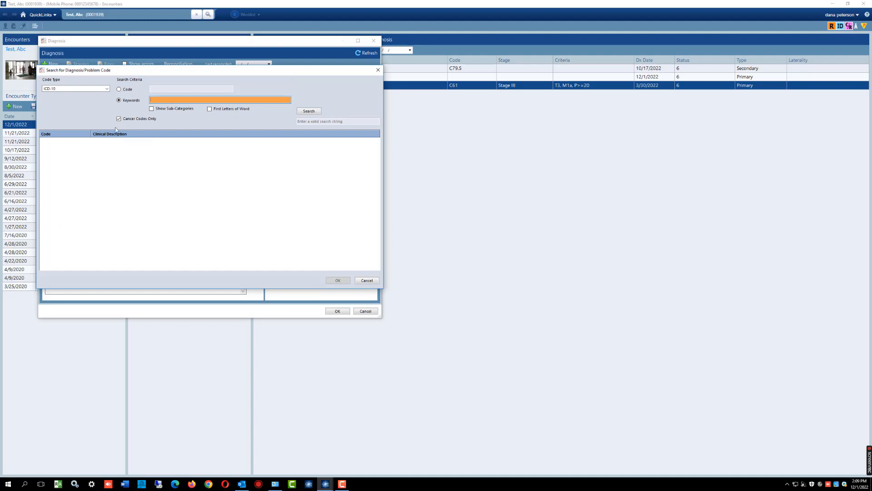
- Search the ICD-10 cancer codes by code for C61
{"action": "left_click", "coordinate": [119, 90]}
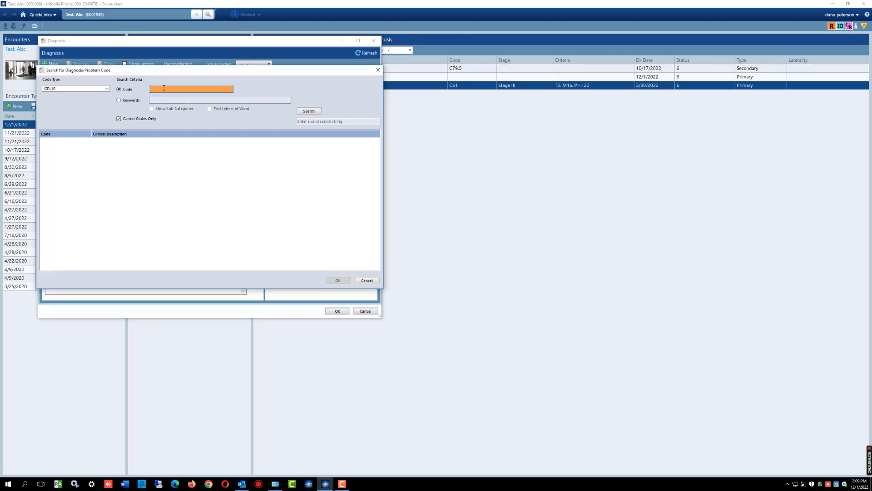
{"action": "type", "text": "5"}
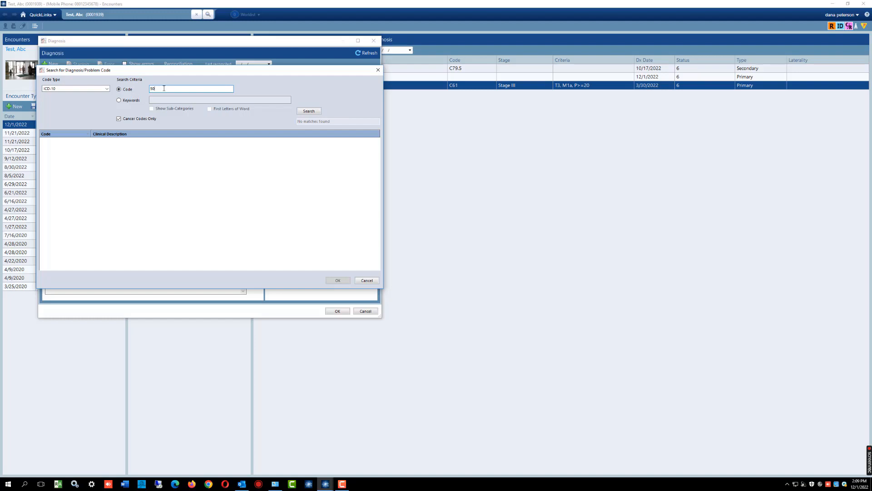
{"action": "type", "text": "0"}
{"action": "key", "text": "BackSpace"}
{"action": "key", "text": "BackSpace"}
{"action": "type", "text": "C61"}
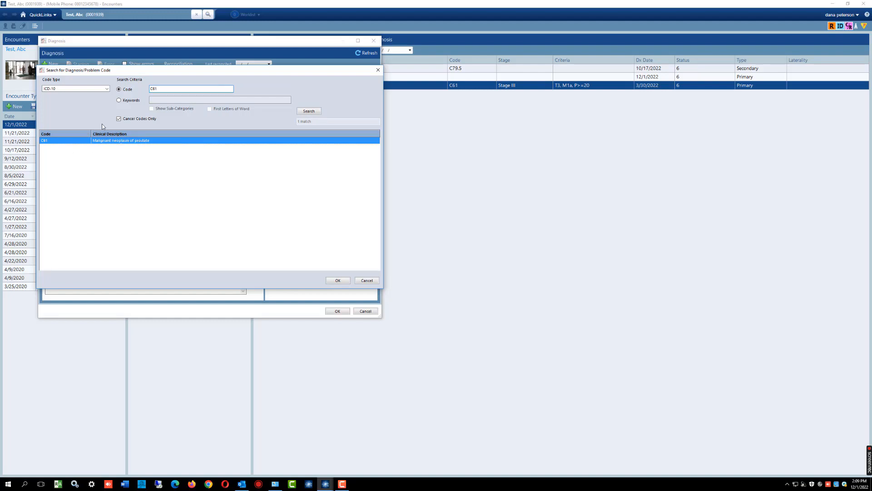
- Search by the keyword Prostate, try the results without the cancer-only filter, restore the filter and select Malignant neoplasm of prostate
{"action": "left_click", "coordinate": [119, 100]}
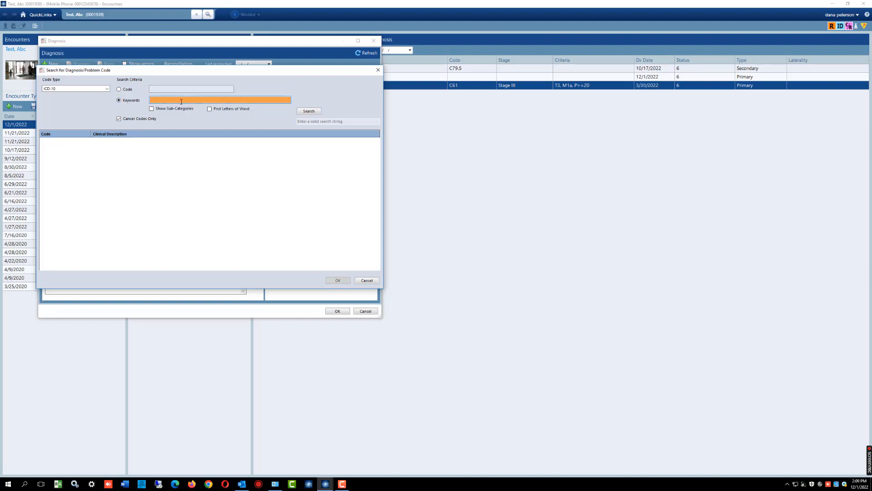
{"action": "type", "text": "Prostate"}
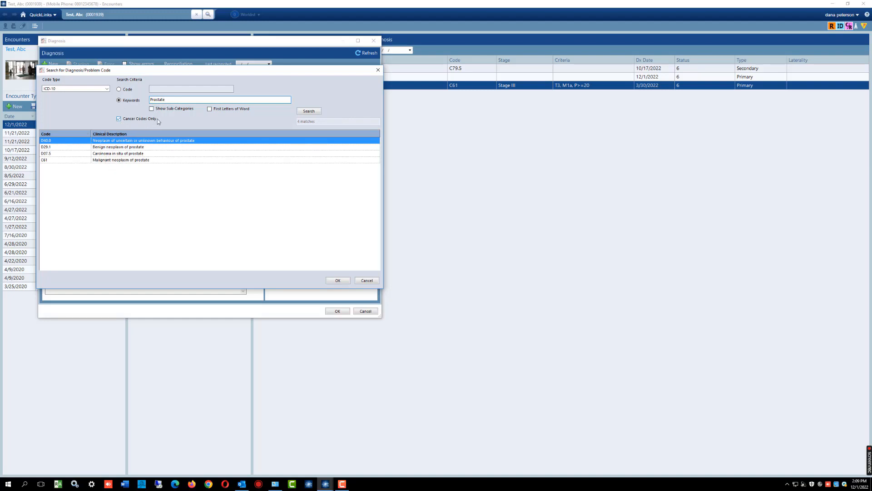
{"action": "left_click", "coordinate": [120, 120]}
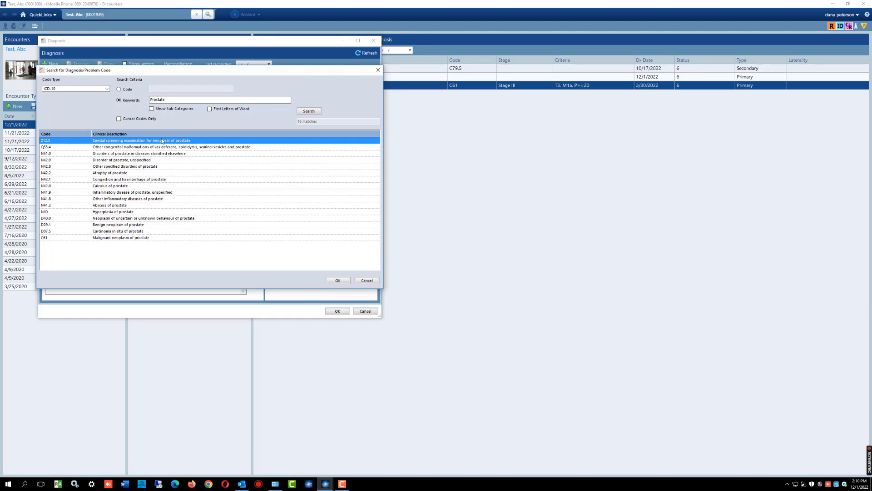
{"action": "left_click", "coordinate": [119, 119]}
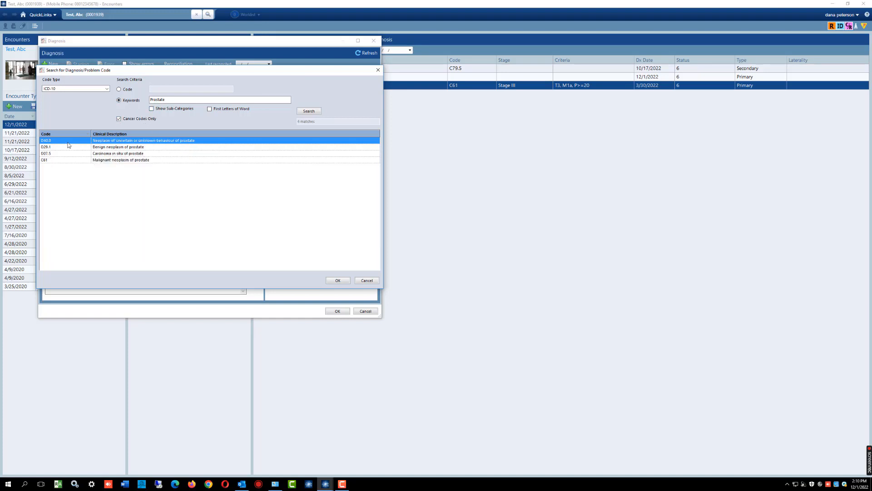
{"action": "left_click", "coordinate": [117, 160]}
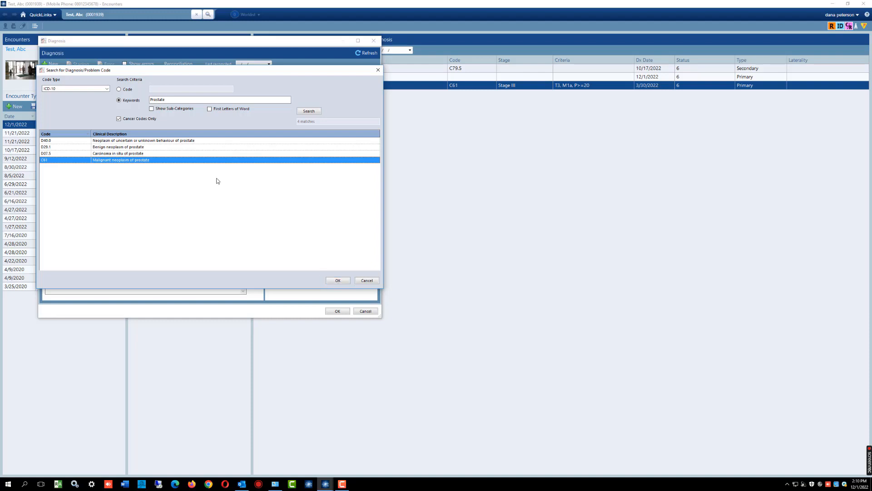
- Search by the keyword breast and assign code C50.2, Malignant neoplasm of upper-inner quadrant of breast, to the new diagnosis
{"action": "left_click", "coordinate": [159, 99]}
{"action": "left_click_drag", "start_coordinate": [159, 99], "coordinate": [134, 99]}
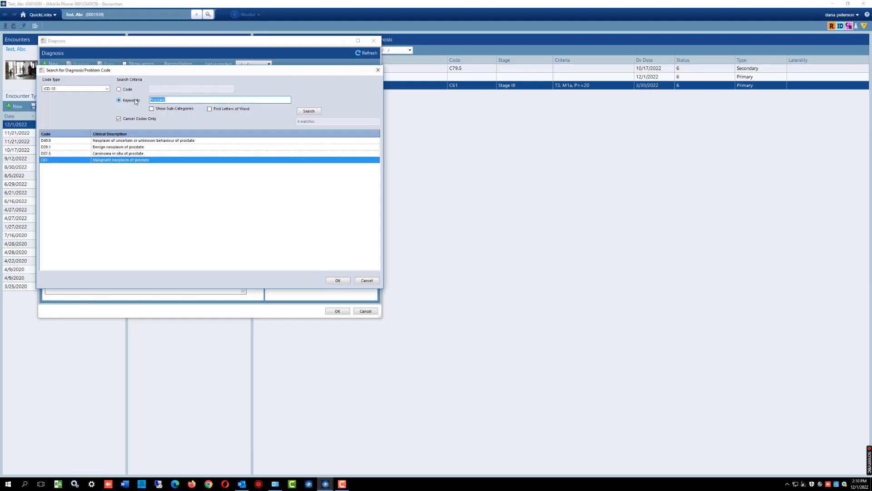
{"action": "type", "text": "breast"}
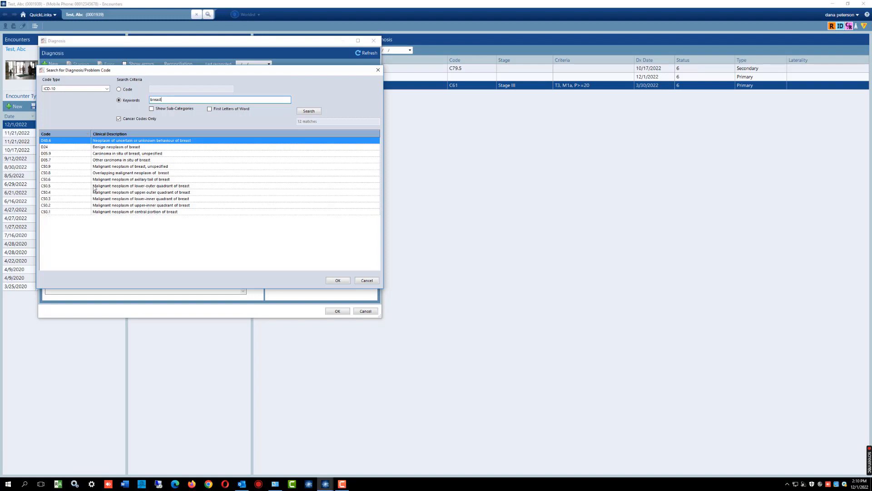
{"action": "left_click", "coordinate": [138, 205]}
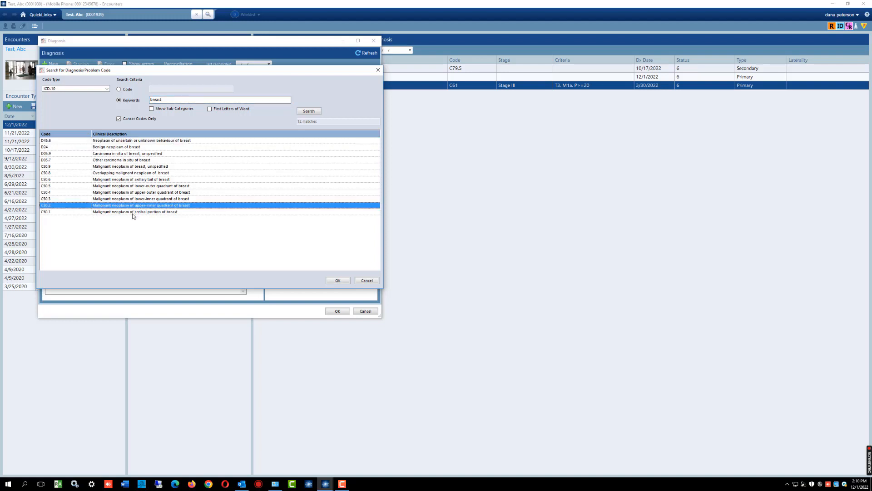
{"action": "left_click", "coordinate": [338, 280]}
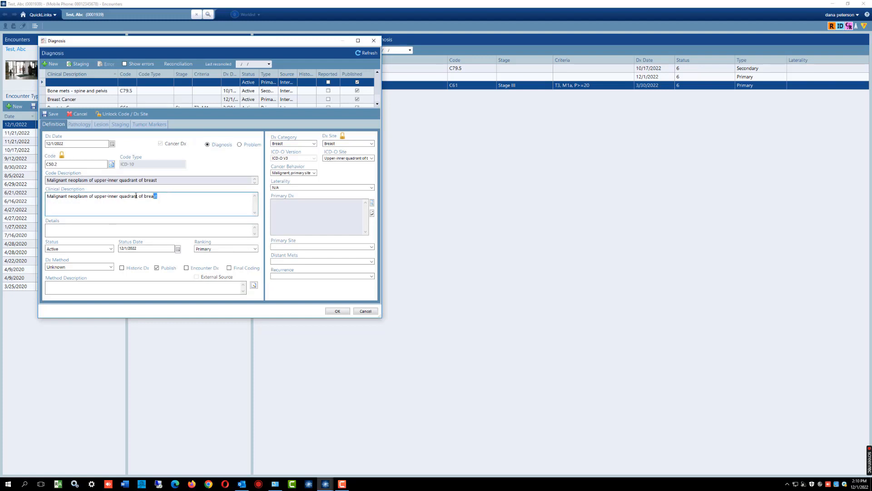
- Replace the diagnosis's clinical description with "lEft Breast Ca - UIQ"
{"action": "left_click_drag", "start_coordinate": [170, 195], "coordinate": [45, 198]}
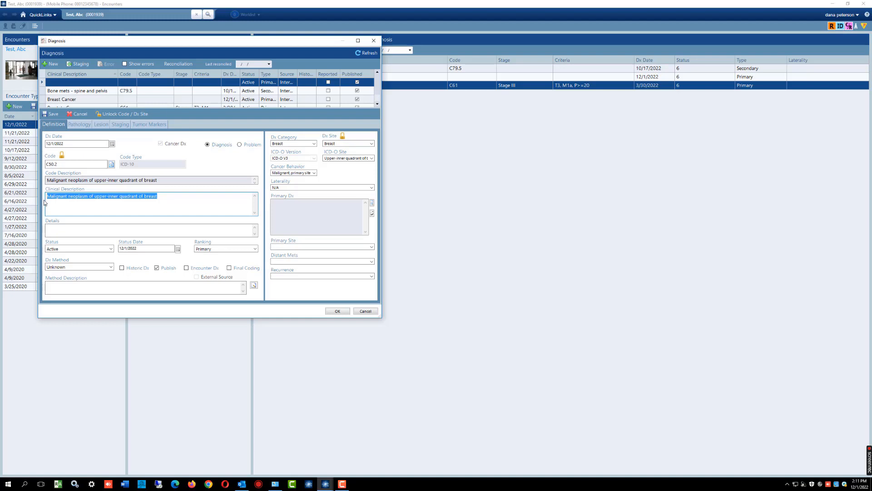
{"action": "type", "text": "Brea"}
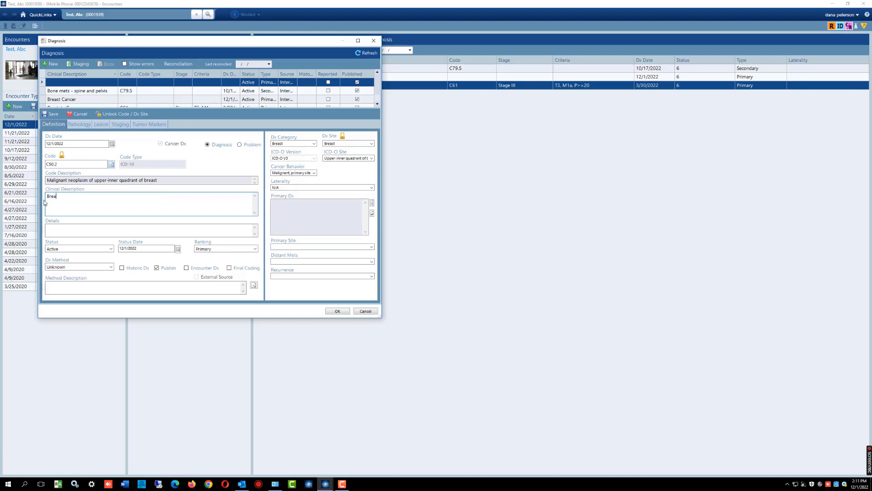
{"action": "key", "text": "BackSpace"}
{"action": "key", "text": "BackSpace"}
{"action": "key", "text": "BackSpace"}
{"action": "key", "text": "BackSpace"}
{"action": "key", "text": "BackSpace"}
{"action": "key", "text": "BackSpace"}
{"action": "key", "text": "BackSpace"}
{"action": "key", "text": "BackSpace"}
{"action": "type", "text": "IE"}
{"action": "type", "text": "ft Breast"}
- Enter "Treatment - naive, 3rd Trimester" as the diagnosis details
{"action": "left_click", "coordinate": [60, 229]}
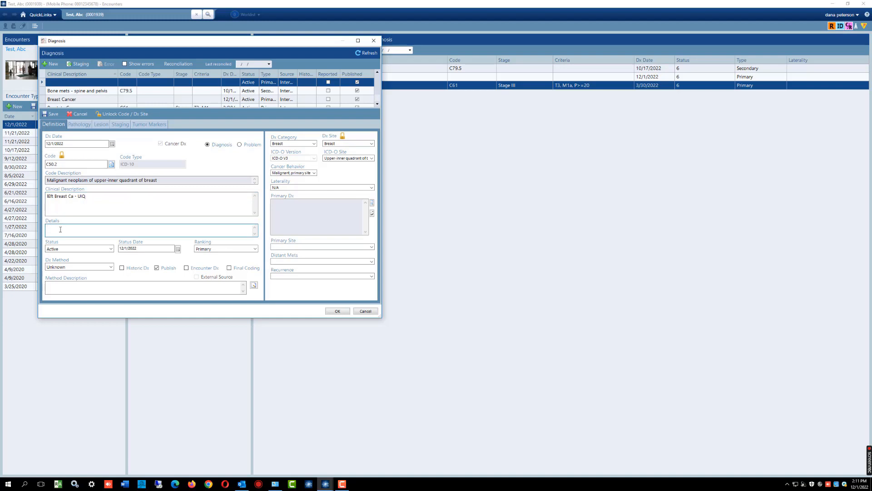
{"action": "type", "text": "Treatment - naive, 3rd Trimestw"}
- Review the status options while keeping Active, and set the diagnosis method to Histology/Pathology
{"action": "left_click", "coordinate": [112, 250]}
{"action": "left_click", "coordinate": [112, 250]}
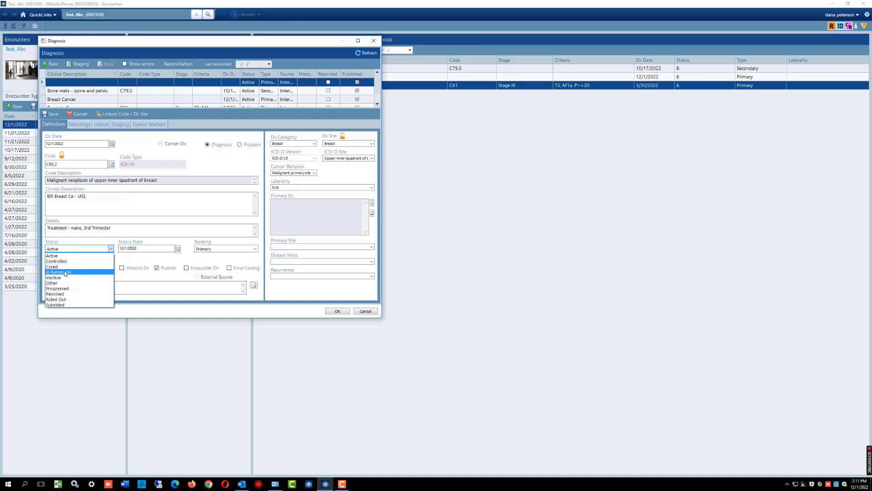
{"action": "left_click", "coordinate": [67, 247]}
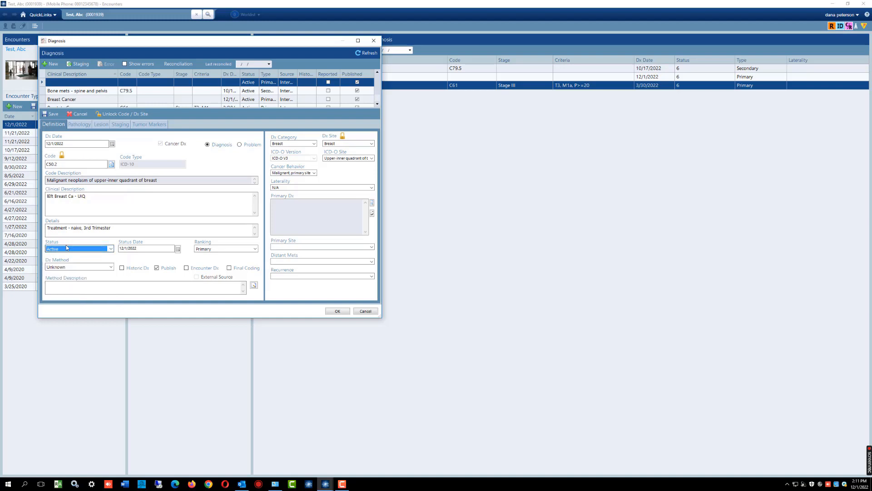
{"action": "left_click", "coordinate": [111, 266]}
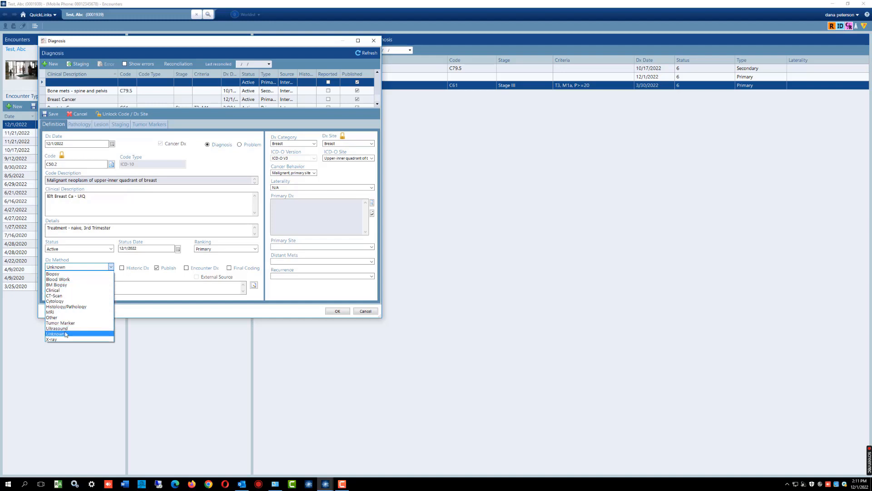
{"action": "left_click", "coordinate": [73, 307]}
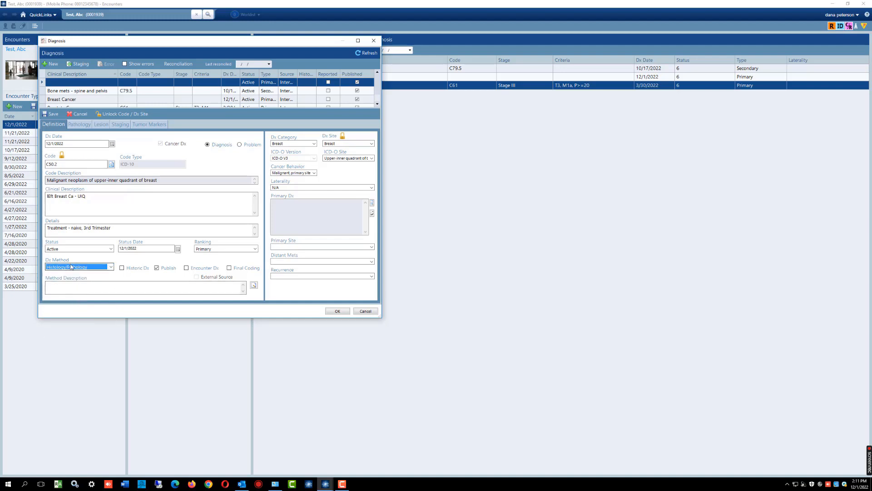
- Set the breast diagnosis's laterality to Left side
{"action": "left_click", "coordinate": [276, 187]}
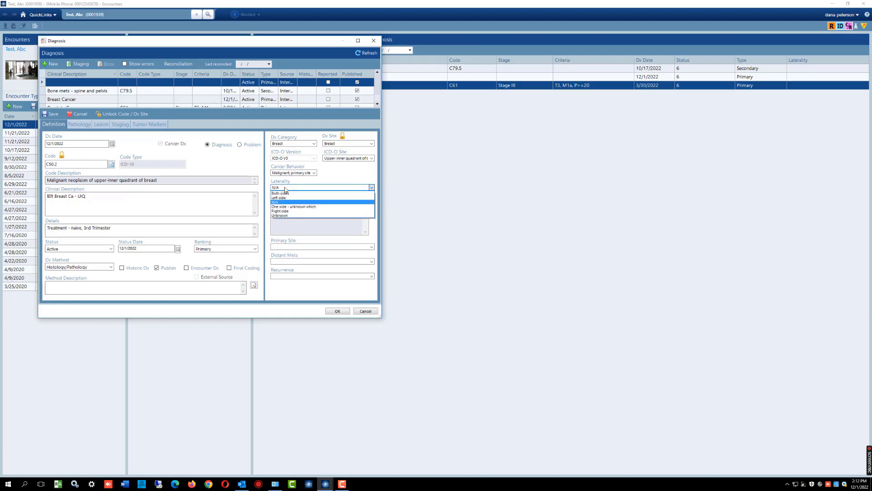
{"action": "left_click", "coordinate": [284, 210]}
{"action": "left_click", "coordinate": [286, 188]}
{"action": "left_click", "coordinate": [283, 197]}
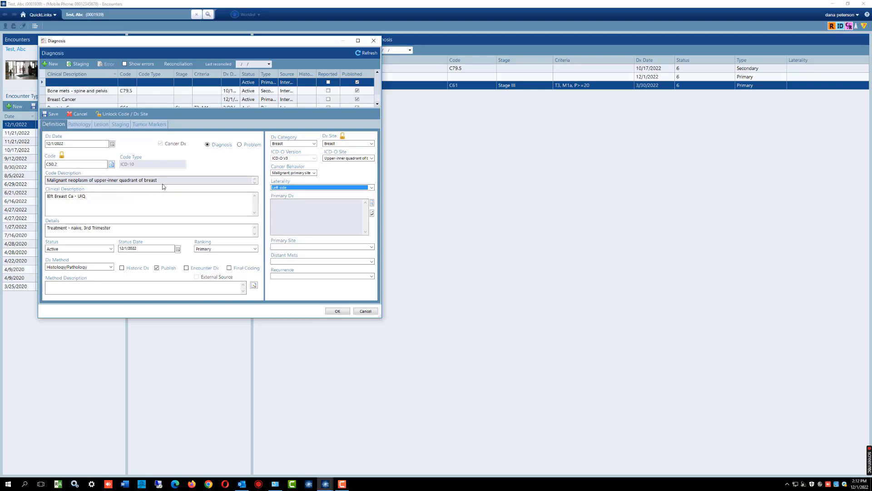
- Record the pathology cell histology as category Ductal, type Infiltrating duct adenocarcinoma and grade II - Moderately differentiated
{"action": "left_click", "coordinate": [81, 124]}
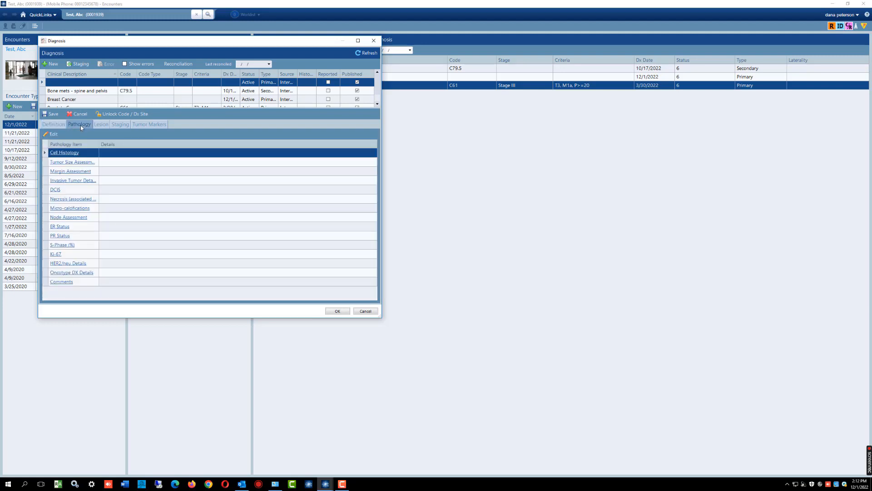
{"action": "left_click", "coordinate": [63, 153]}
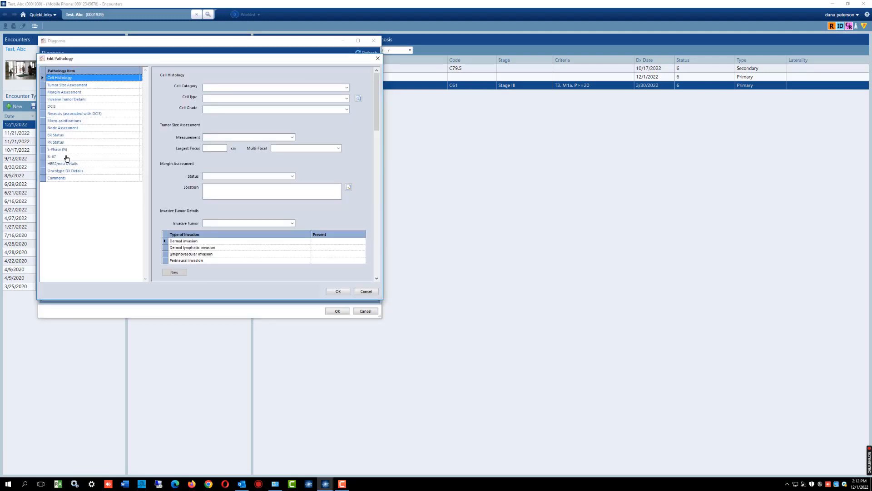
{"action": "left_click", "coordinate": [252, 88]}
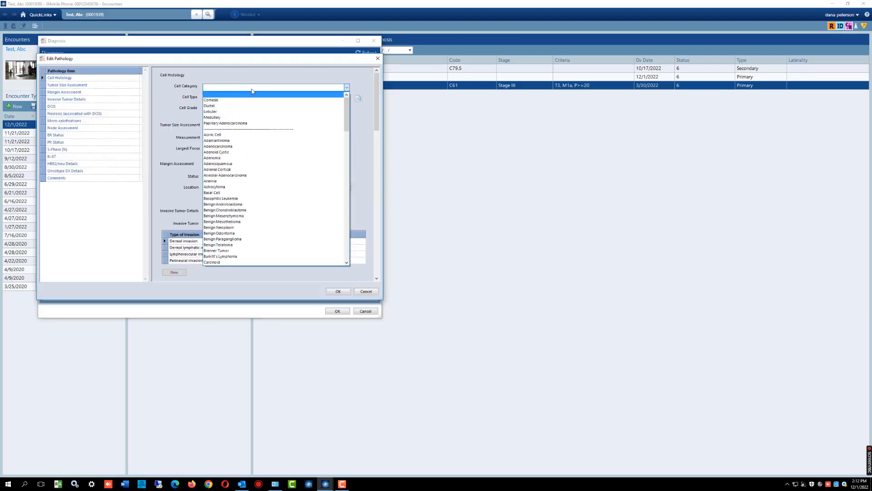
{"action": "left_click", "coordinate": [213, 106]}
{"action": "left_click", "coordinate": [217, 99]}
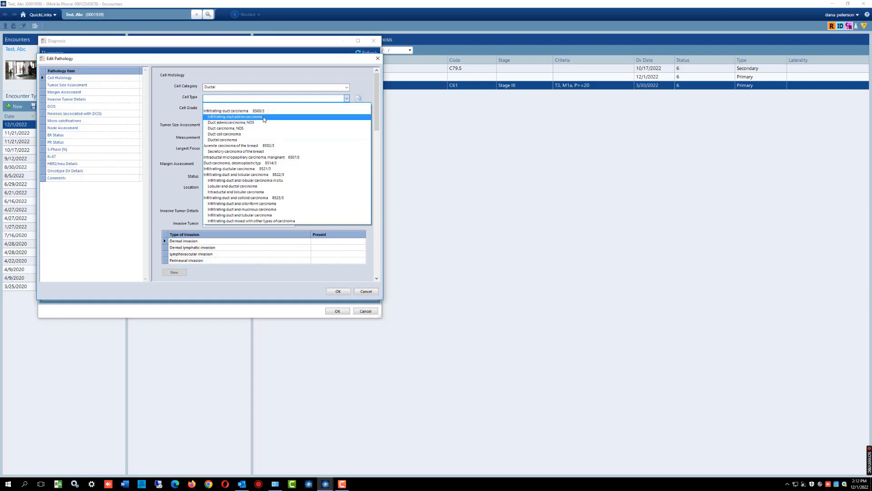
{"action": "left_click", "coordinate": [229, 118]}
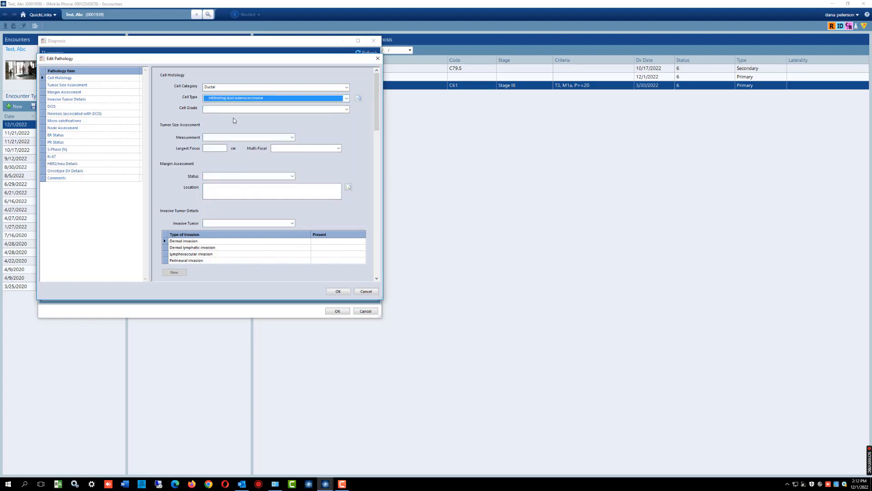
{"action": "left_click", "coordinate": [245, 110]}
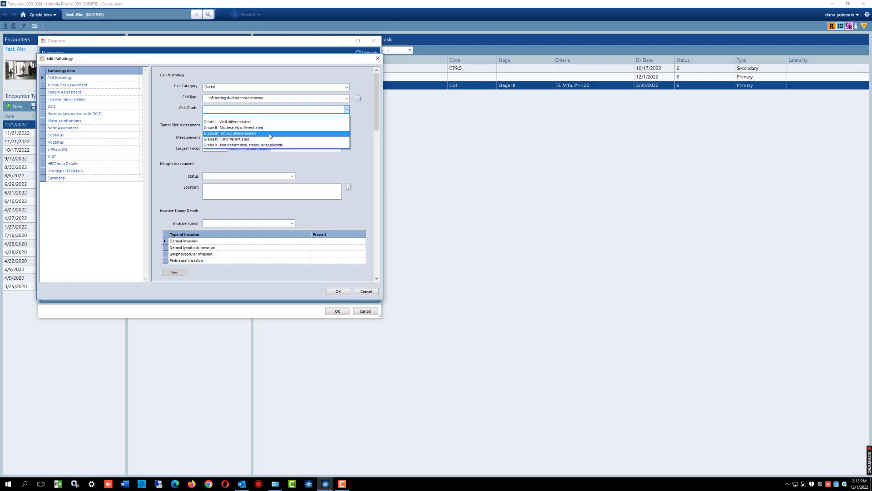
{"action": "left_click", "coordinate": [230, 128]}
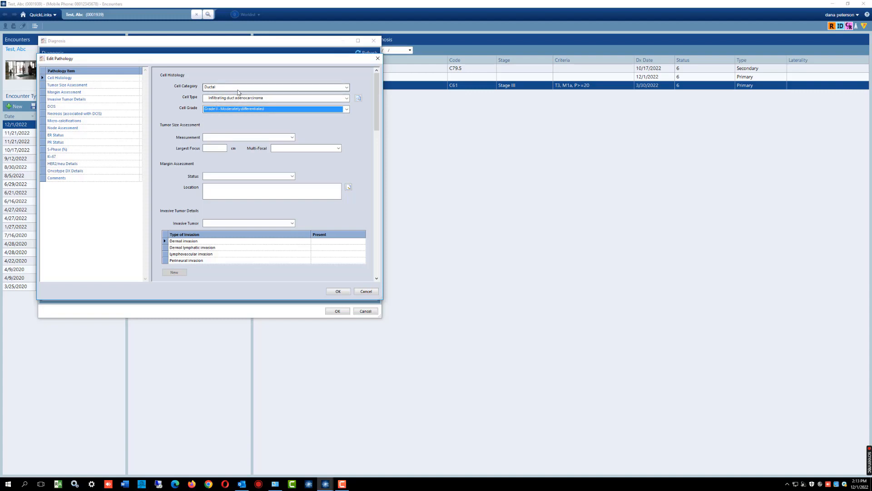
- Search the cell type morphology descriptions for "invasive ductal carcinoma"
{"action": "left_click", "coordinate": [222, 87]}
{"action": "left_click", "coordinate": [221, 88]}
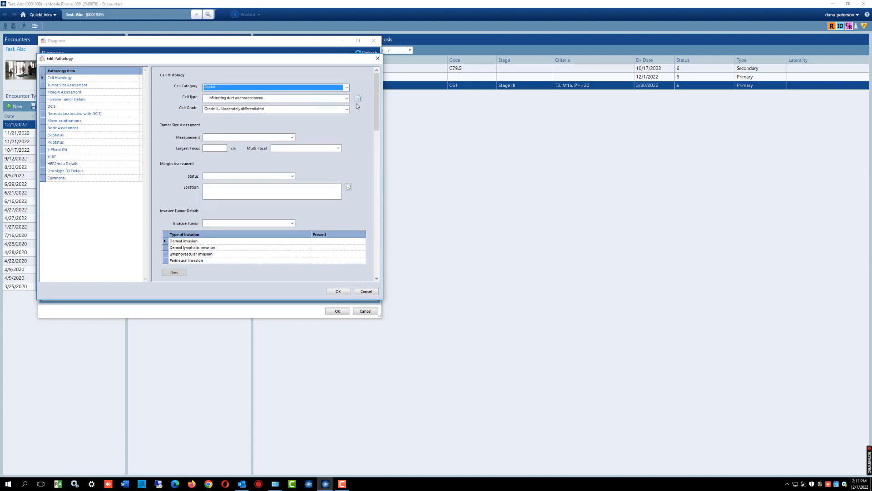
{"action": "left_click", "coordinate": [358, 98]}
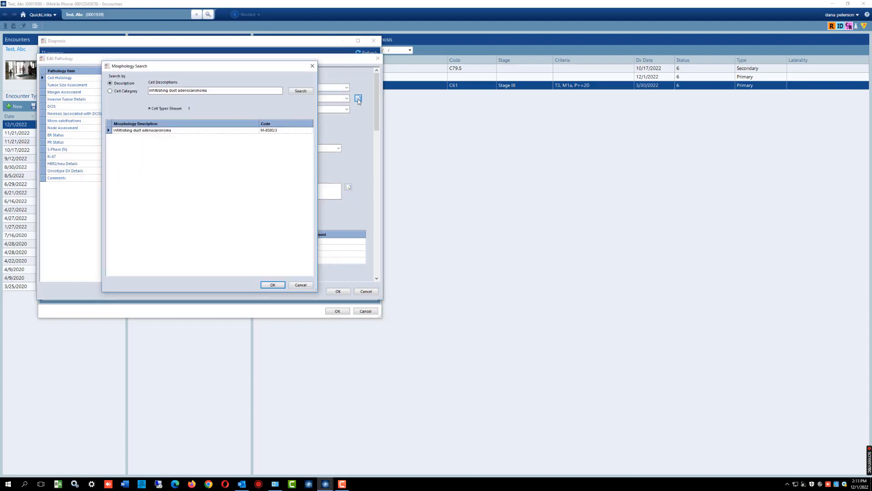
{"action": "left_click_drag", "start_coordinate": [281, 90], "coordinate": [147, 88]}
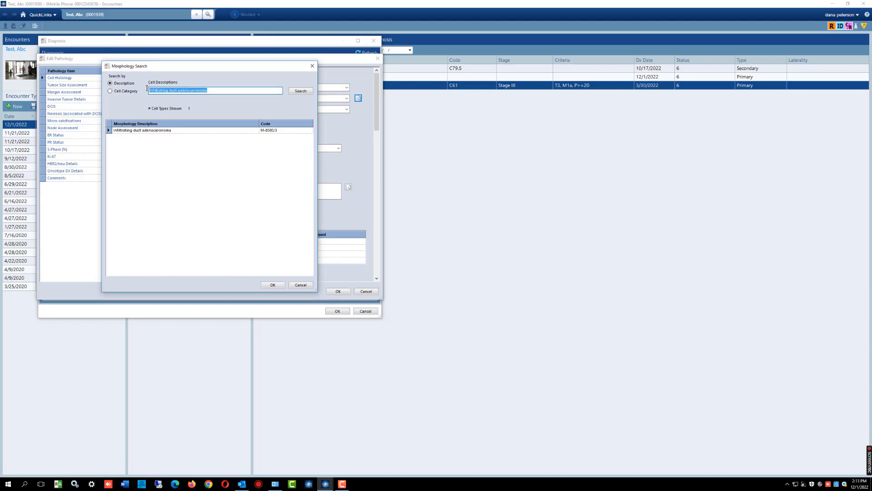
{"action": "type", "text": "duc"}
{"action": "key", "text": "BackSpace"}
{"action": "left_click", "coordinate": [295, 91]}
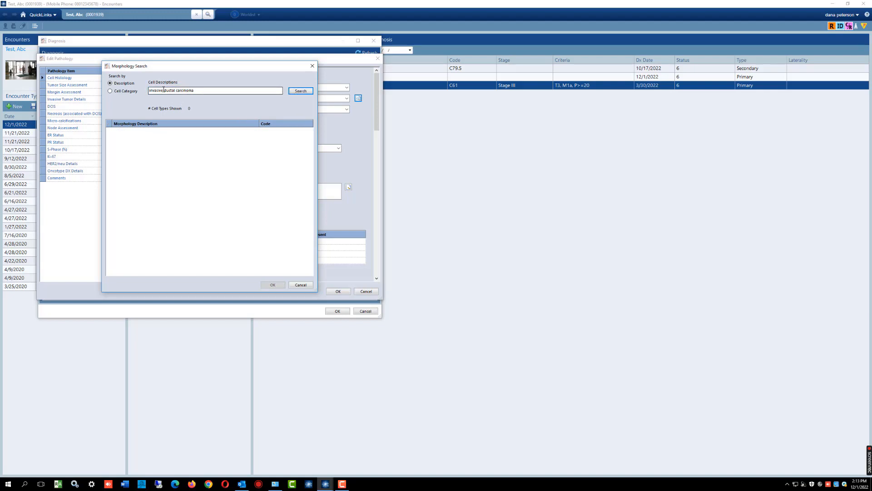
- Search the morphology descriptions for "ductal carcinoma" and choose Ductal carcinoma as the cell type
{"action": "left_click_drag", "start_coordinate": [162, 90], "coordinate": [139, 90]}
{"action": "type", "text": "infiltrat"}
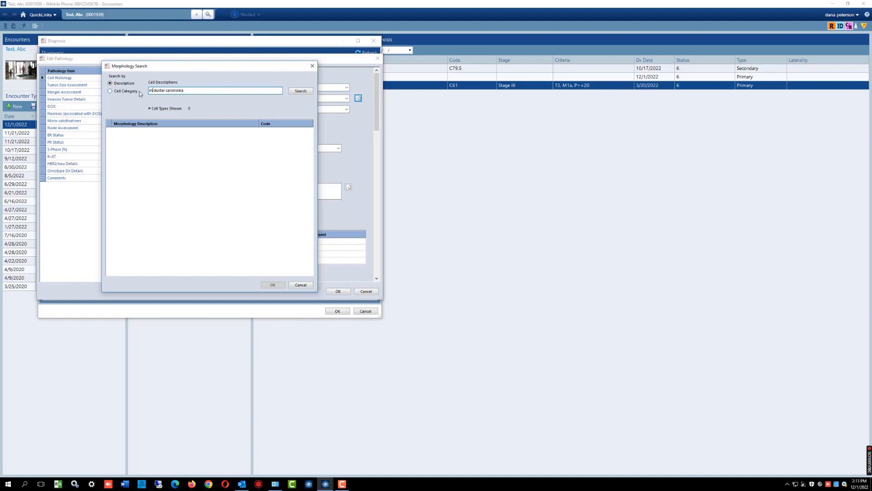
{"action": "key", "text": "BackSpace"}
{"action": "key", "text": "BackSpace"}
{"action": "key", "text": "BackSpace"}
{"action": "key", "text": "BackSpace"}
{"action": "key", "text": "BackSpace"}
{"action": "key", "text": "BackSpace"}
{"action": "key", "text": "BackSpace"}
{"action": "key", "text": "BackSpace"}
{"action": "key", "text": "BackSpace"}
{"action": "left_click", "coordinate": [301, 91]}
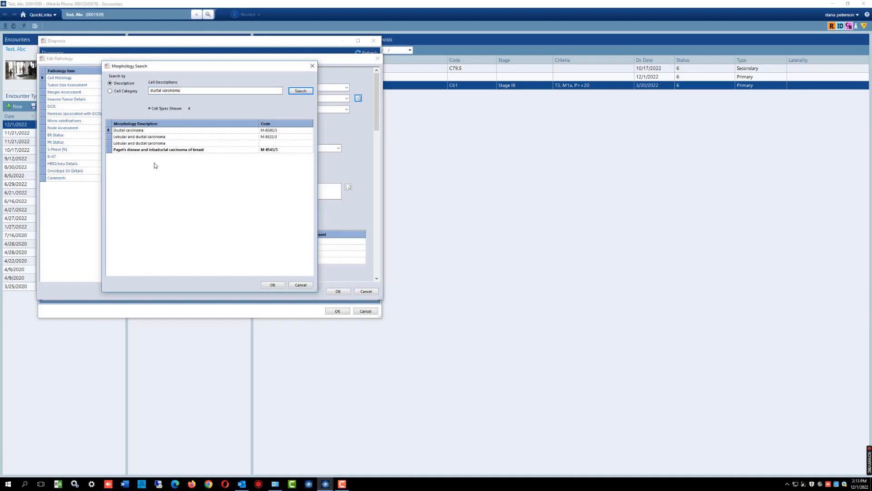
{"action": "left_click", "coordinate": [126, 130]}
{"action": "left_click", "coordinate": [273, 284]}
- Set the cell grade to Grade III - Poorly differentiated and the margin status to Positive (not otherwise specified)
{"action": "left_click", "coordinate": [227, 110]}
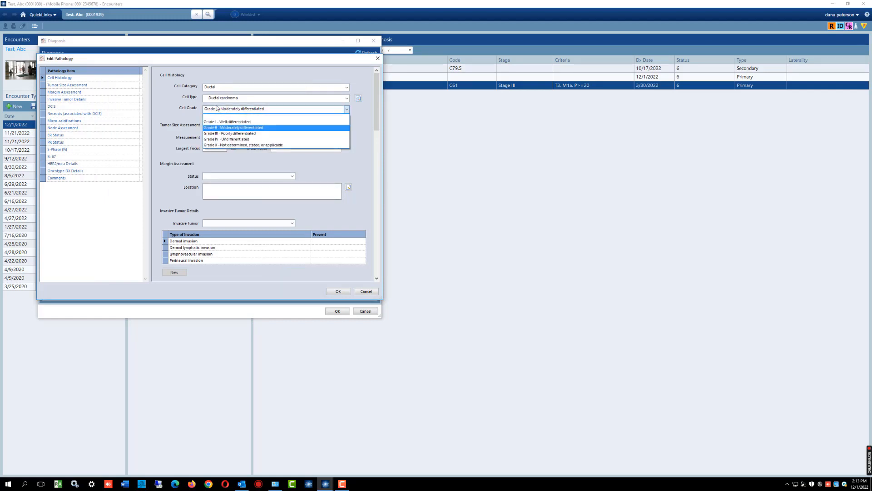
{"action": "left_click", "coordinate": [258, 133]}
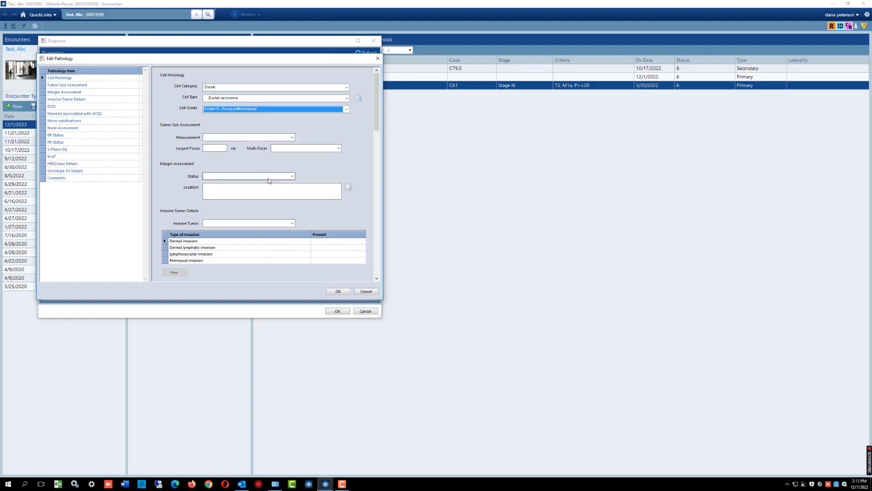
{"action": "left_click", "coordinate": [293, 176]}
{"action": "left_click", "coordinate": [293, 176]}
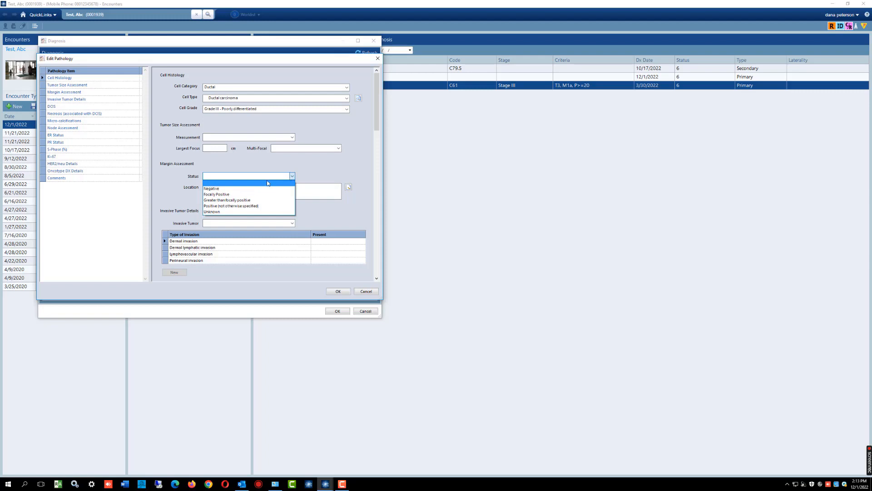
{"action": "left_click", "coordinate": [222, 205]}
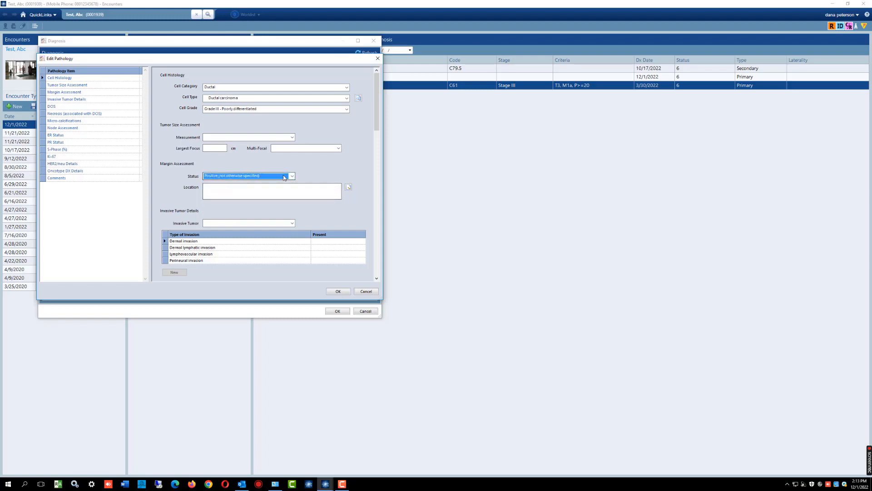
- Try Present (not otherwise specified) for DCIS, and set it to Not mentioned instead
{"action": "left_click_drag", "start_coordinate": [376, 123], "coordinate": [378, 175]}
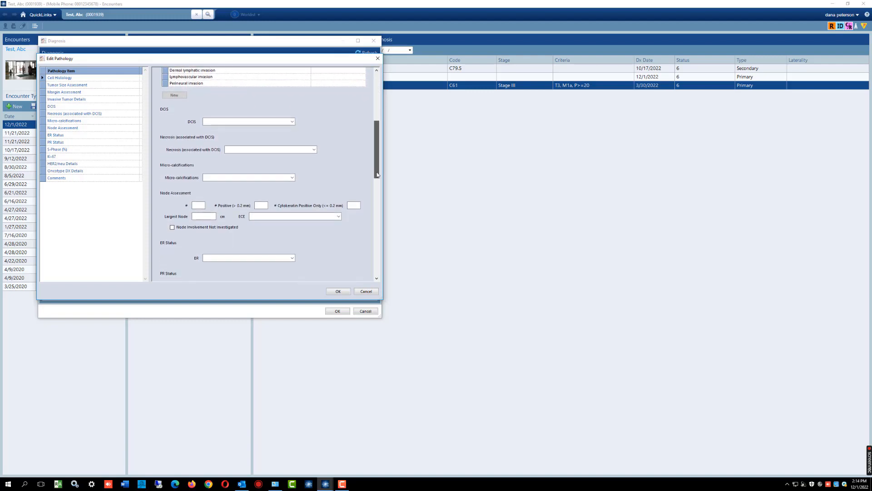
{"action": "left_click", "coordinate": [292, 120]}
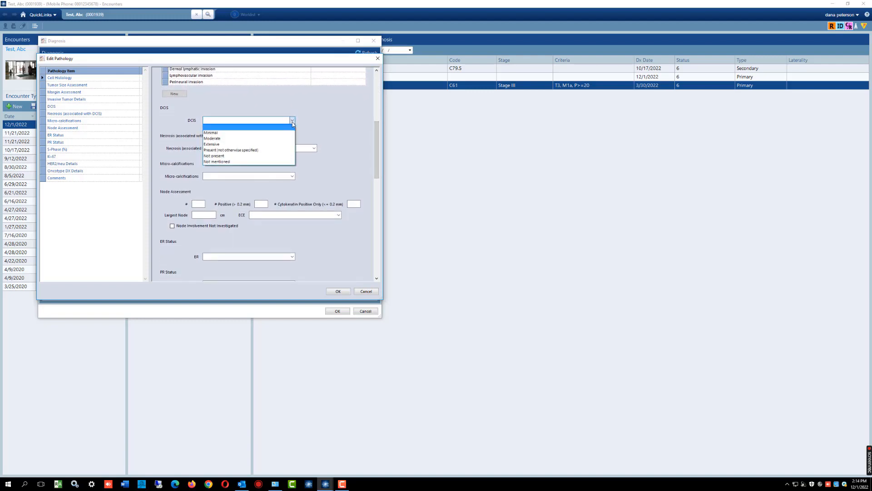
{"action": "left_click", "coordinate": [236, 151]}
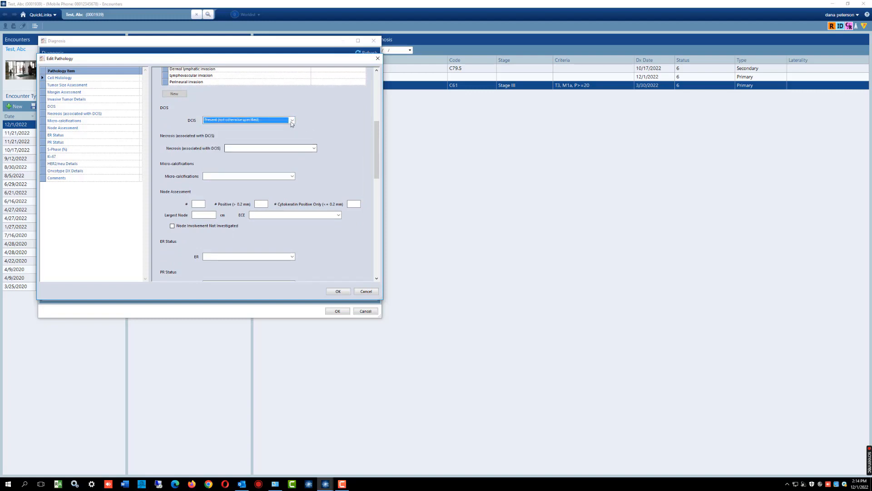
{"action": "left_click", "coordinate": [231, 120]}
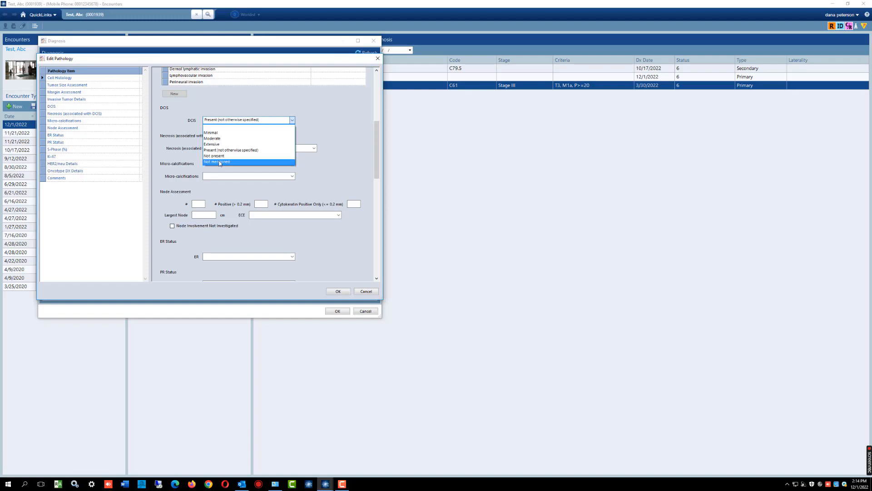
{"action": "left_click", "coordinate": [235, 162]}
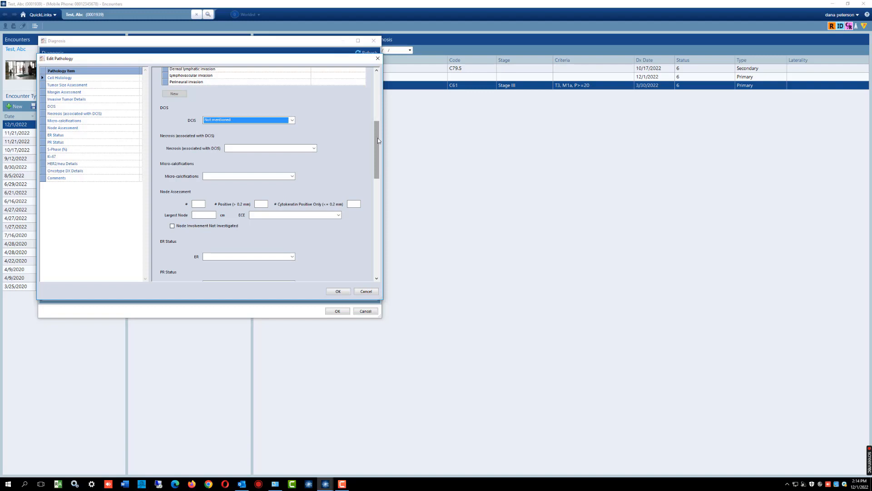
- Enter 14 examined nodes and 9 positive nodes (> 0.2 mm) in the node assessment
{"action": "left_click_drag", "start_coordinate": [378, 140], "coordinate": [379, 155]}
{"action": "scroll", "coordinate": [329, 159], "scroll_direction": "down", "scroll_amount": 3}
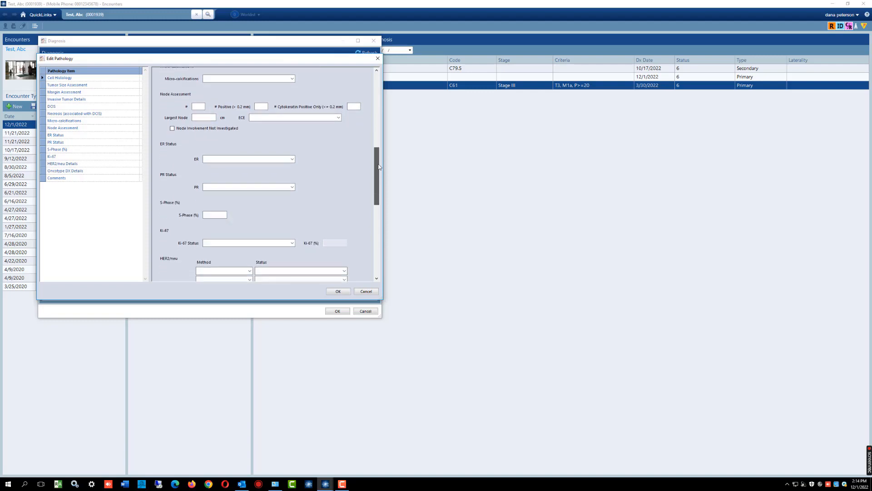
{"action": "left_click", "coordinate": [199, 106]}
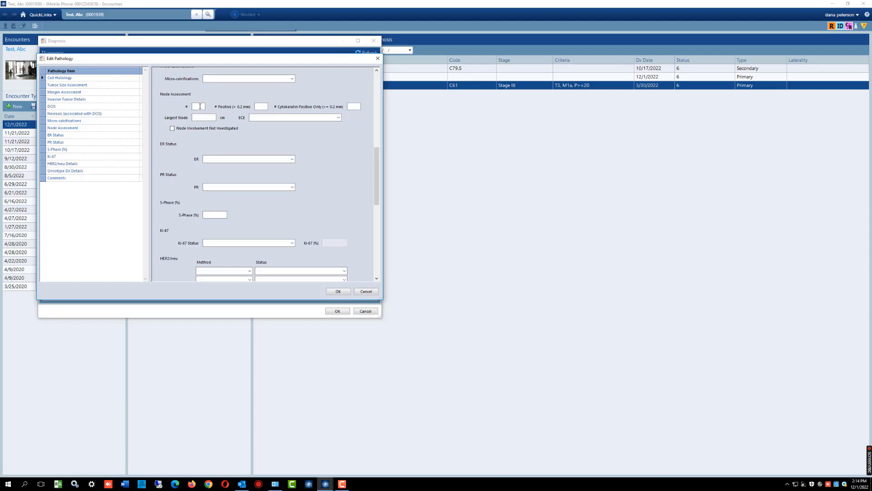
{"action": "left_click", "coordinate": [200, 107]}
{"action": "left_click", "coordinate": [259, 105]}
{"action": "left_click", "coordinate": [200, 106]}
{"action": "type", "text": "14"}
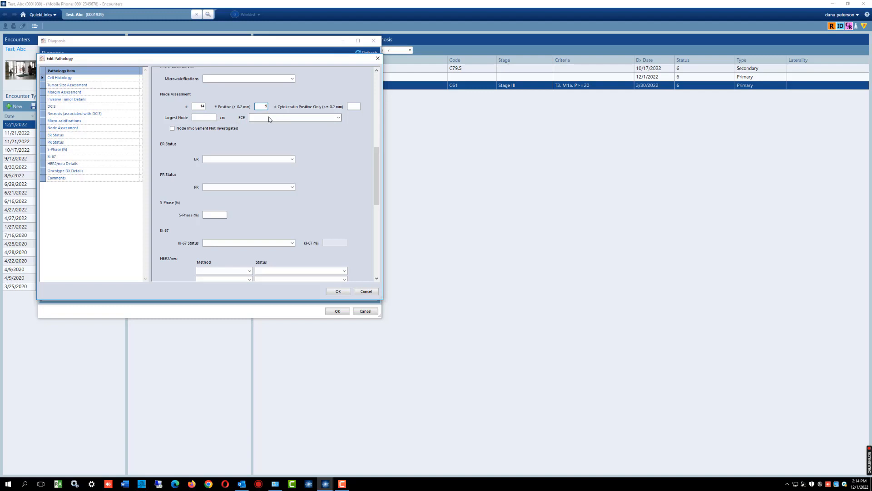
- Set the node assessment's ECE to Present (not otherwise specified), and review its other options without changing it
{"action": "left_click", "coordinate": [285, 120]}
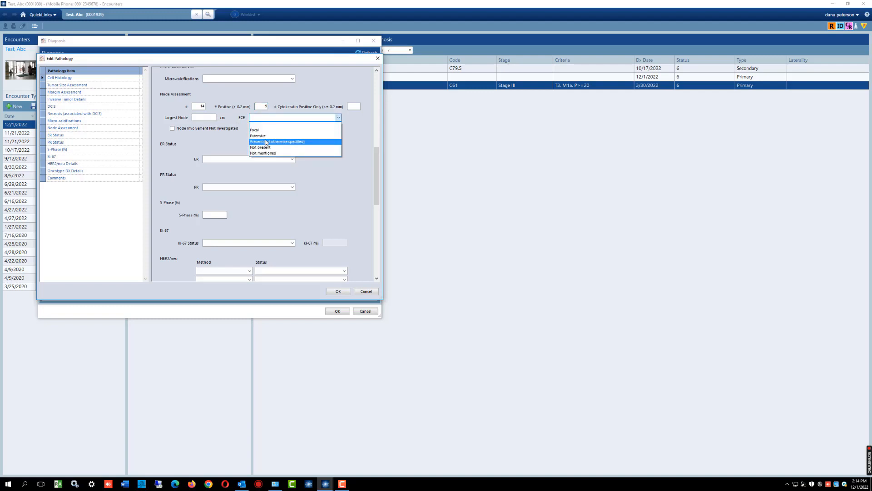
{"action": "left_click", "coordinate": [275, 142]}
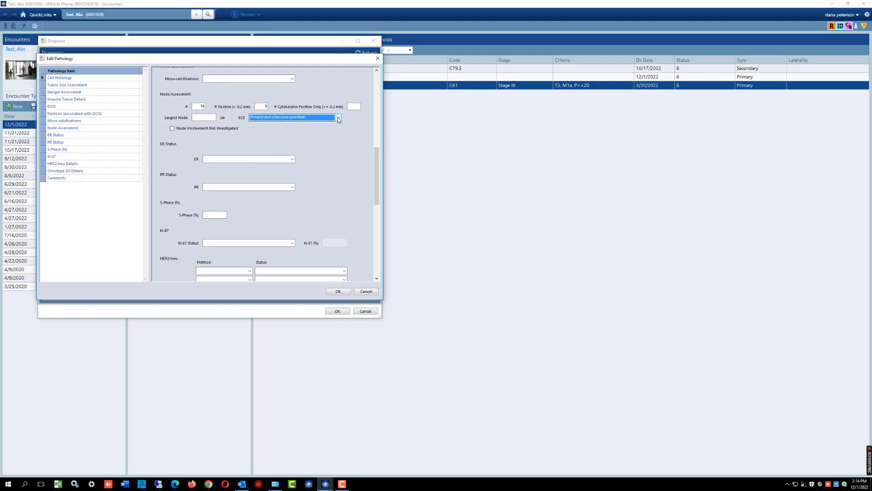
{"action": "left_click", "coordinate": [305, 118]}
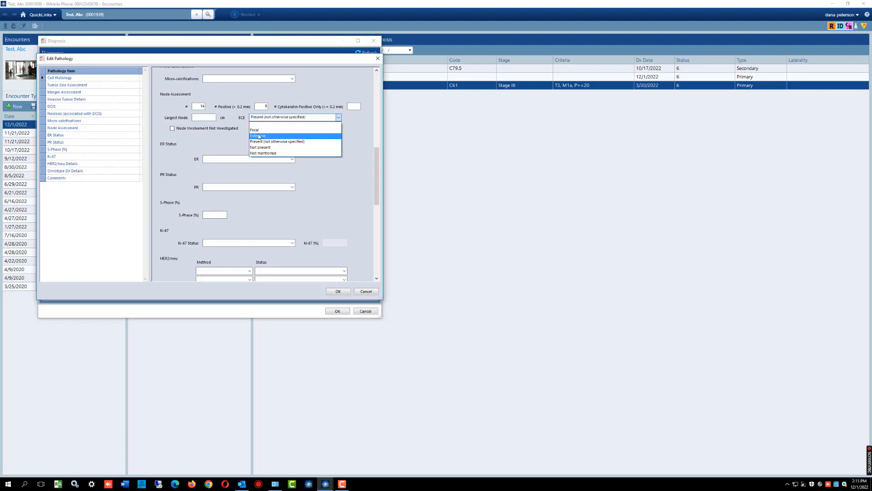
{"action": "left_click", "coordinate": [319, 185]}
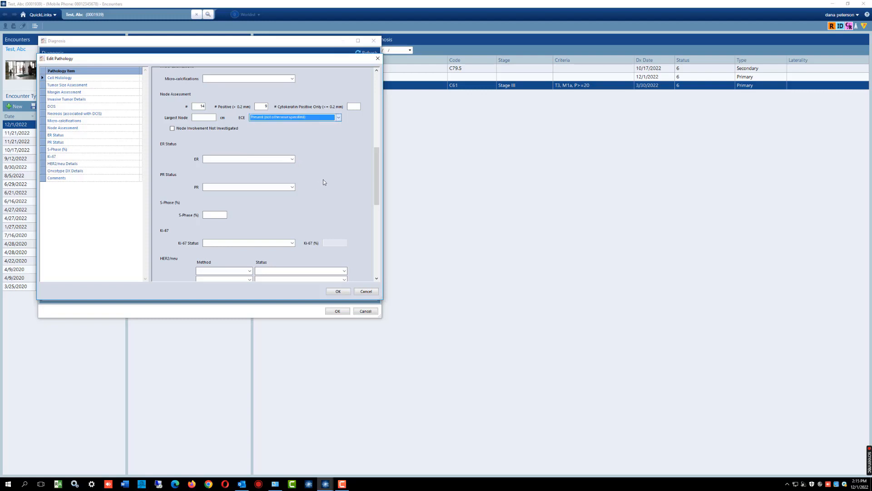
- Try Negative and Positive for the ER status, and set it to Unknown
{"action": "left_click", "coordinate": [293, 159]}
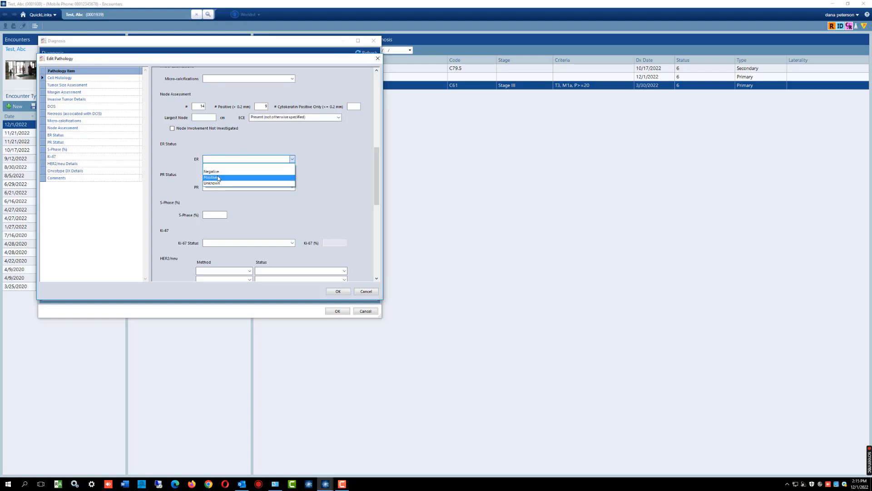
{"action": "left_click", "coordinate": [215, 172]}
{"action": "left_click", "coordinate": [293, 159]}
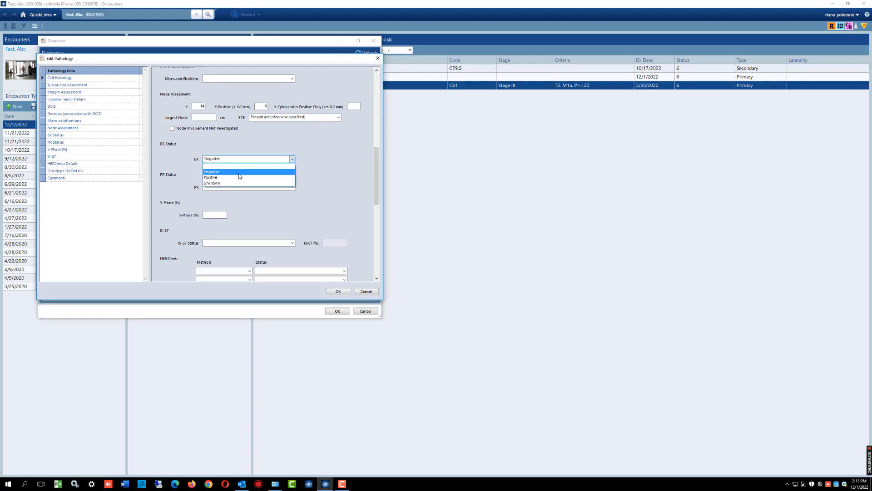
{"action": "left_click", "coordinate": [282, 179]}
{"action": "left_click", "coordinate": [291, 159]}
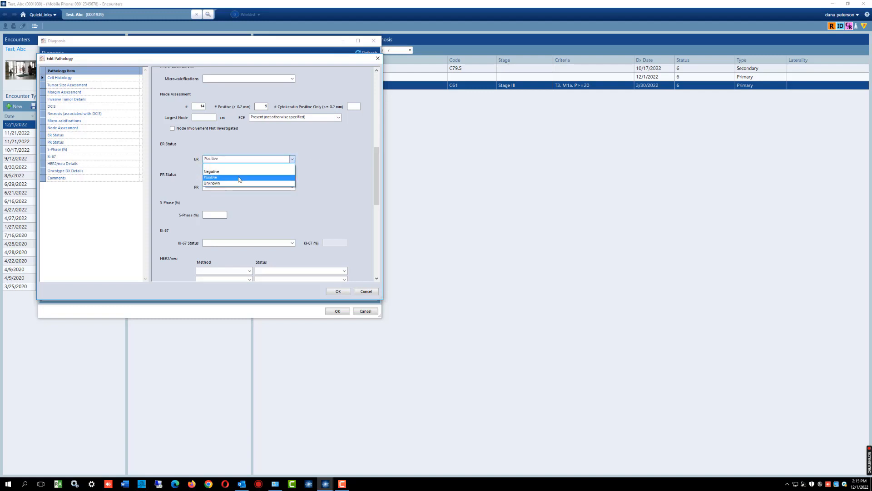
{"action": "left_click", "coordinate": [223, 185]}
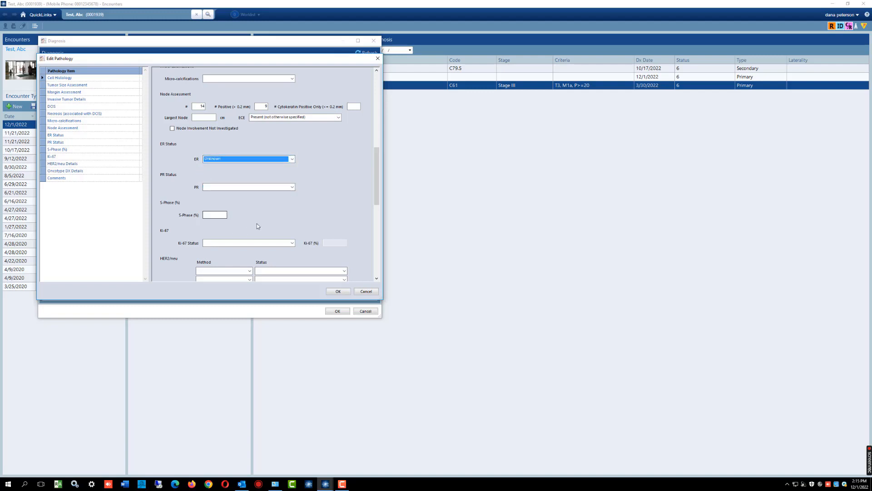
- Set the Ki-67 status to Unknown
{"action": "left_click_drag", "start_coordinate": [377, 177], "coordinate": [369, 191]}
{"action": "left_click", "coordinate": [292, 172]}
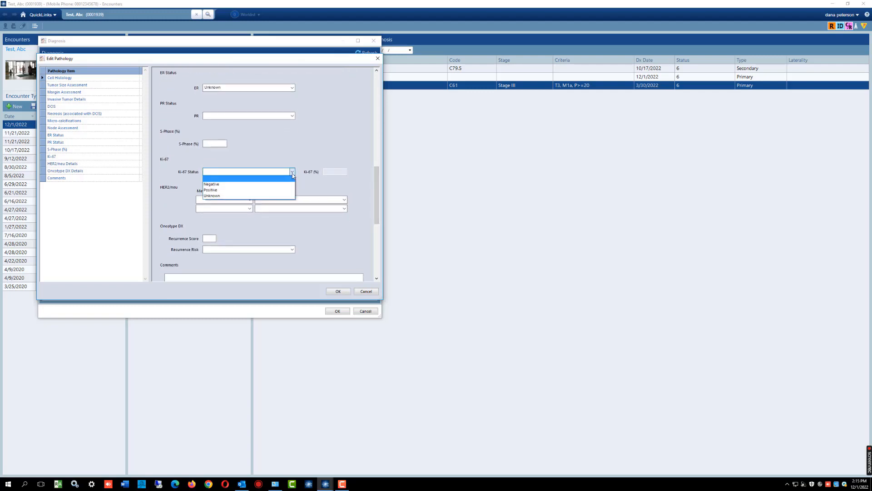
{"action": "left_click", "coordinate": [219, 196]}
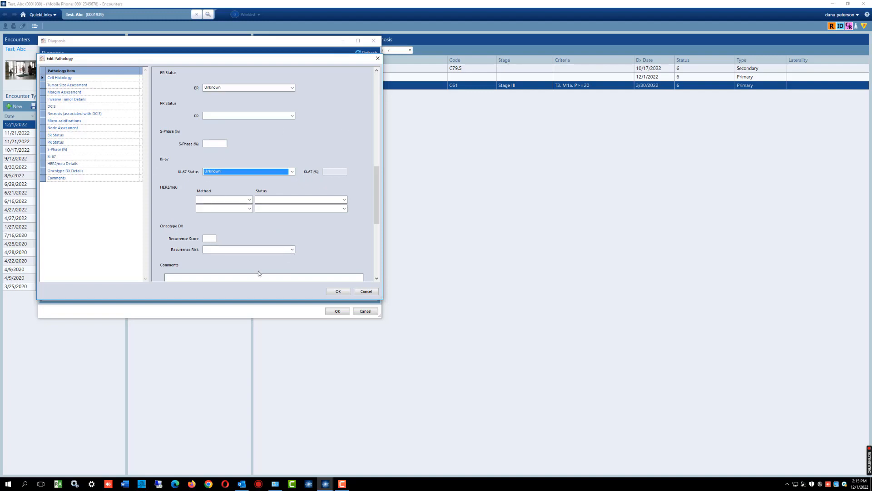
- Look through the pathology sections from Invasive Tumor Details to S-Phase (%) and accept the pathology entries
{"action": "left_click", "coordinate": [69, 99]}
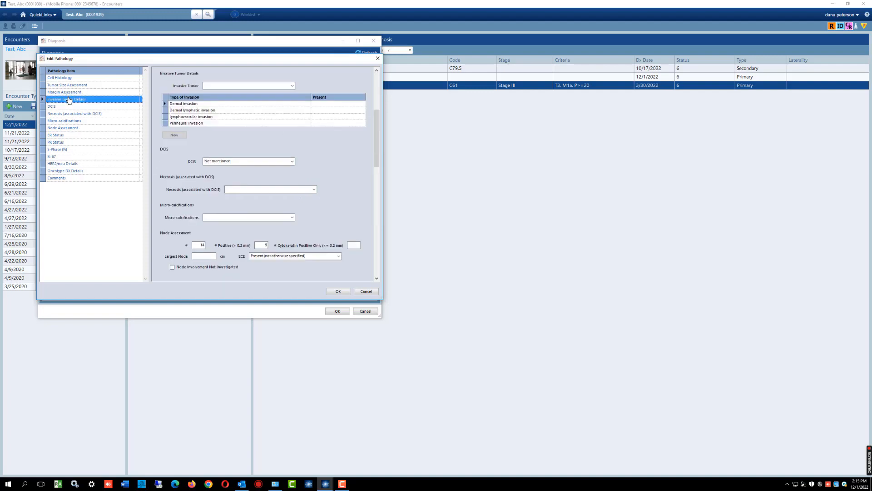
{"action": "left_click", "coordinate": [69, 107]}
{"action": "left_click", "coordinate": [68, 113]}
{"action": "left_click", "coordinate": [68, 121]}
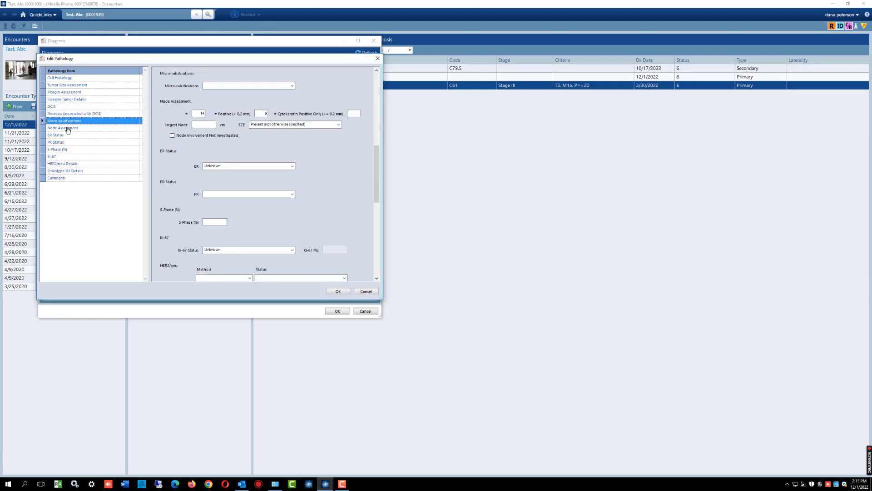
{"action": "left_click", "coordinate": [68, 129]}
{"action": "left_click", "coordinate": [66, 135]}
{"action": "left_click", "coordinate": [64, 143]}
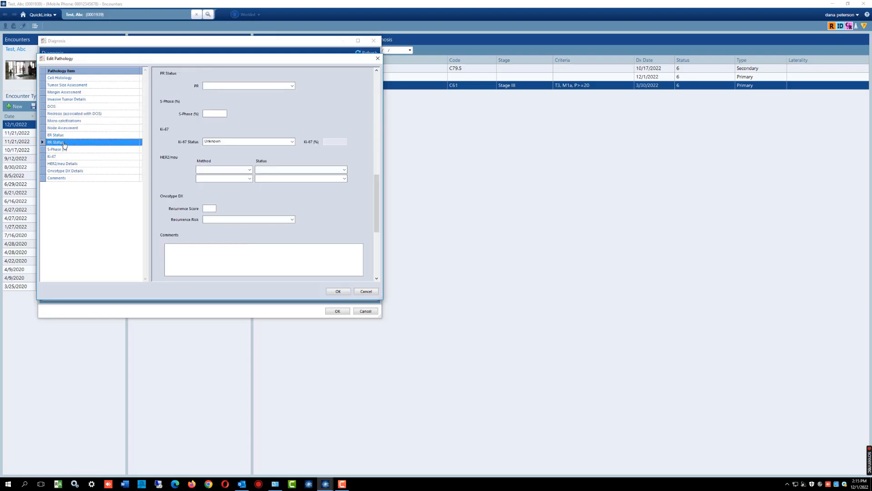
{"action": "left_click", "coordinate": [64, 150]}
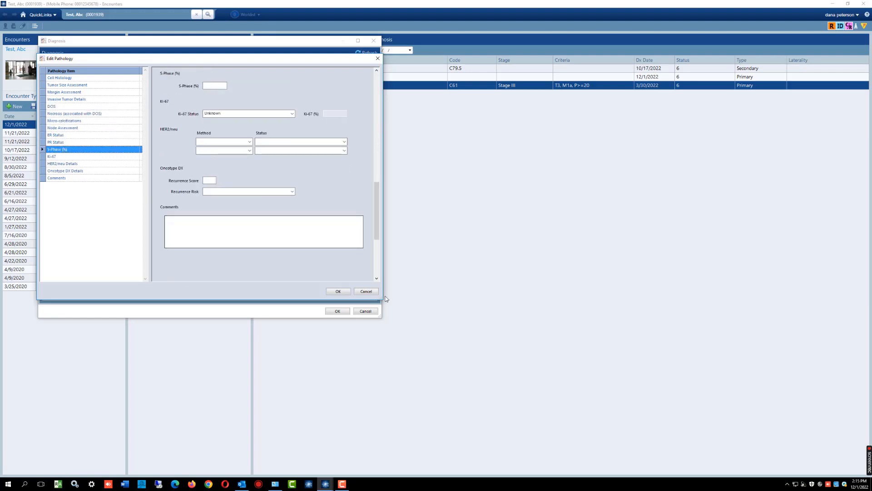
{"action": "left_click", "coordinate": [338, 291]}
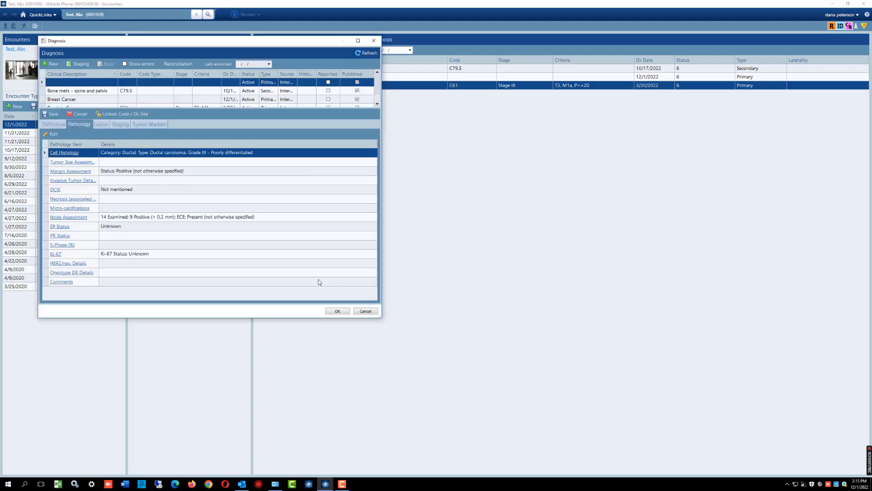
- View the diagnosis's staging and lesion lists, and start a new cancer staging record
{"action": "left_click", "coordinate": [120, 125]}
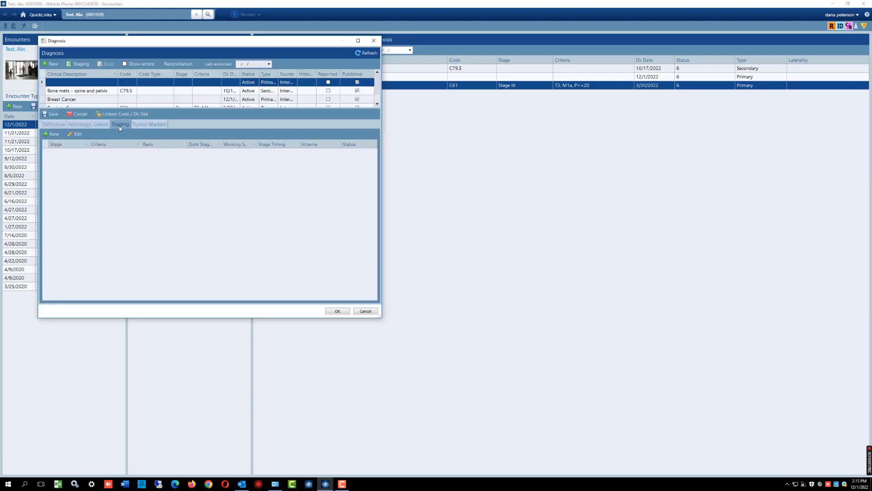
{"action": "left_click", "coordinate": [100, 124]}
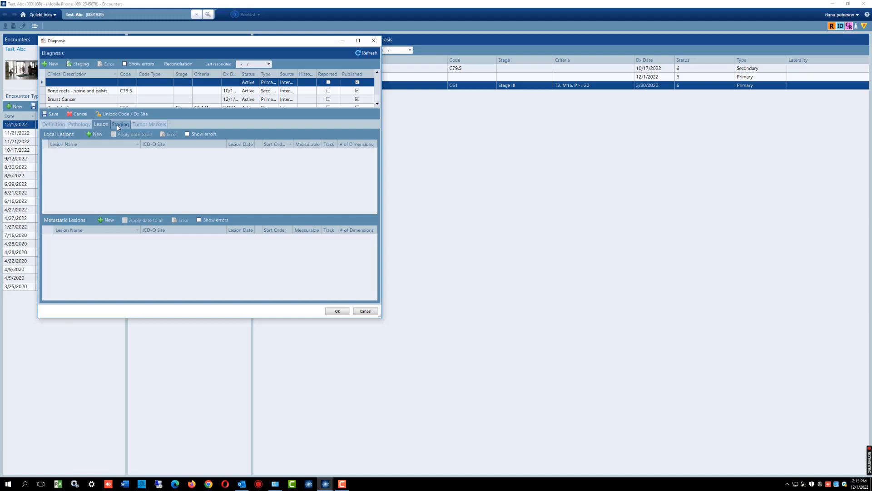
{"action": "left_click", "coordinate": [119, 125]}
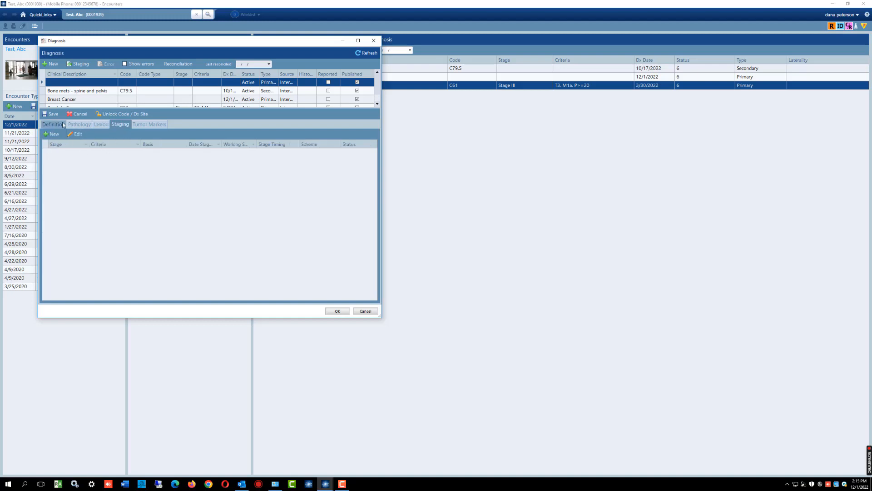
{"action": "left_click", "coordinate": [54, 134]}
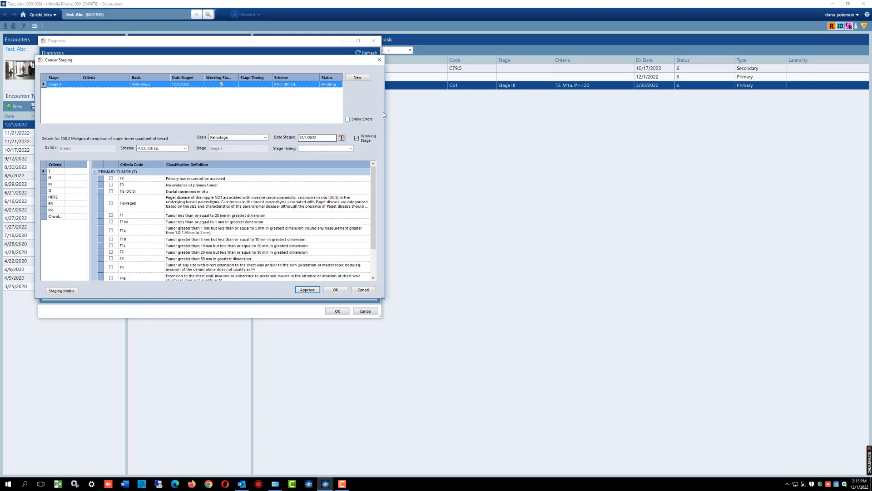
- Try Clinical as the basis of the new staging record, and set it back to Pathologic
{"action": "left_click", "coordinate": [265, 138]}
{"action": "left_click", "coordinate": [221, 146]}
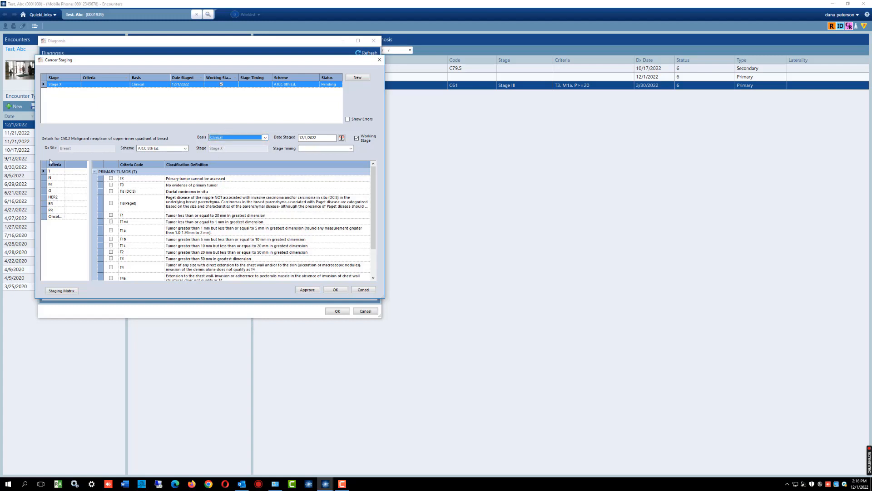
{"action": "left_click", "coordinate": [259, 138]}
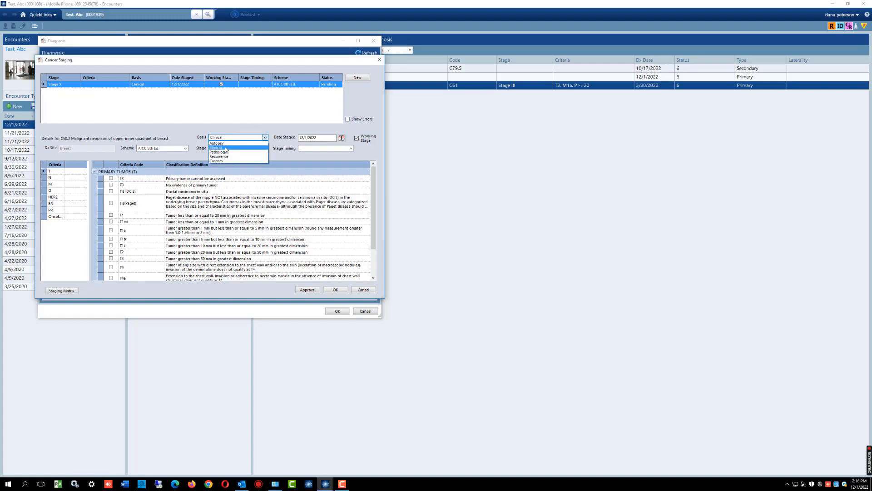
{"action": "left_click", "coordinate": [220, 148]}
{"action": "left_click", "coordinate": [266, 137]}
{"action": "left_click", "coordinate": [220, 153]}
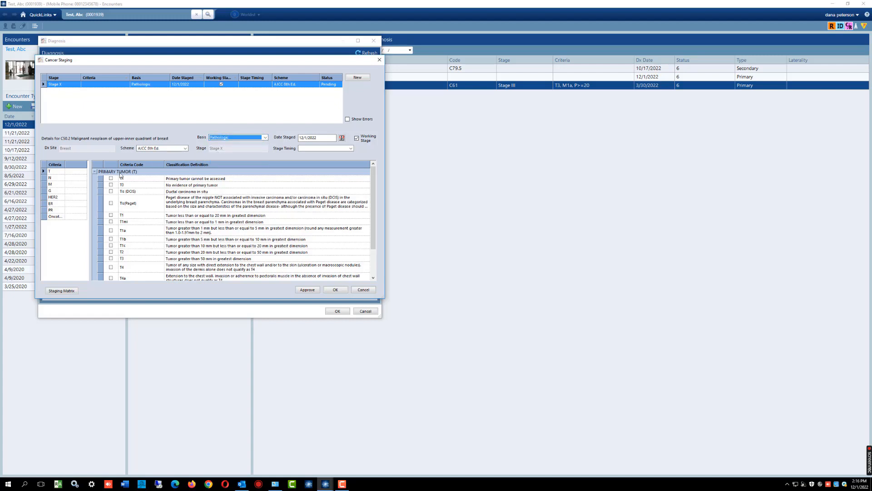
- Set the primary tumor (T) criterion to T3, tumor greater than 50 mm in greatest dimension
{"action": "left_click", "coordinate": [56, 172]}
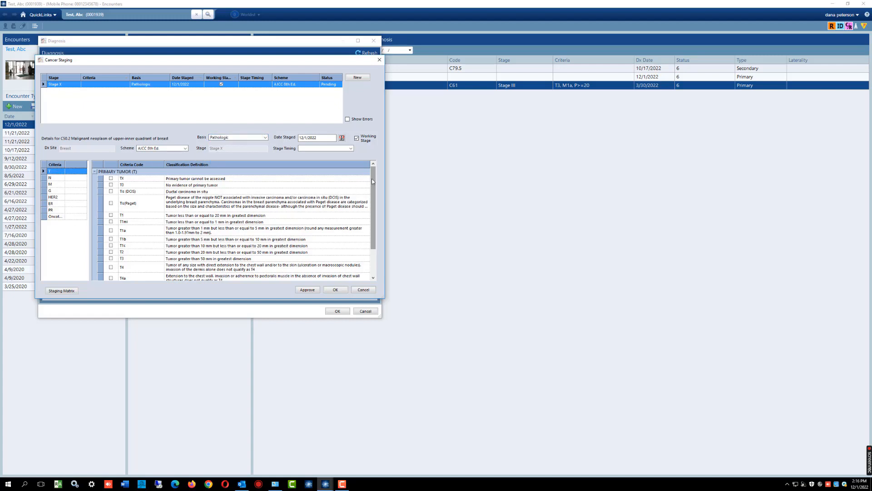
{"action": "left_click_drag", "start_coordinate": [373, 181], "coordinate": [376, 211]}
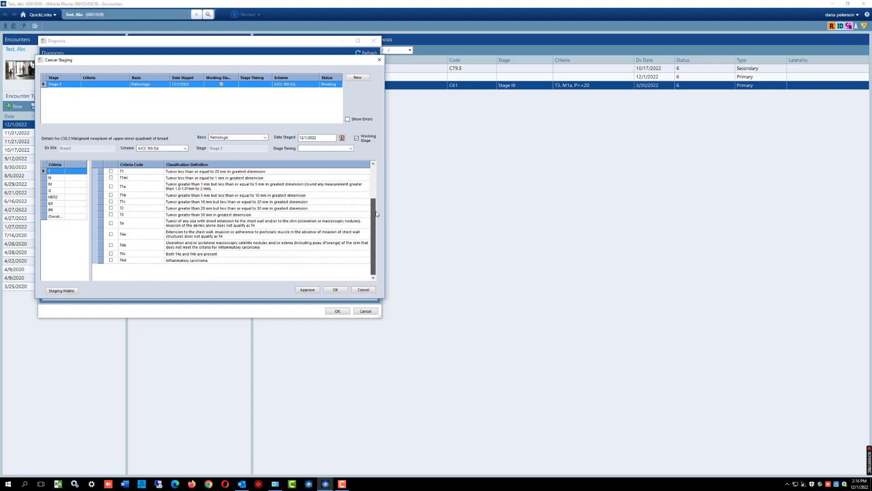
{"action": "left_click", "coordinate": [110, 214]}
- Set the pathological regional lymph node (N) criterion to pN2a
{"action": "left_click", "coordinate": [62, 178]}
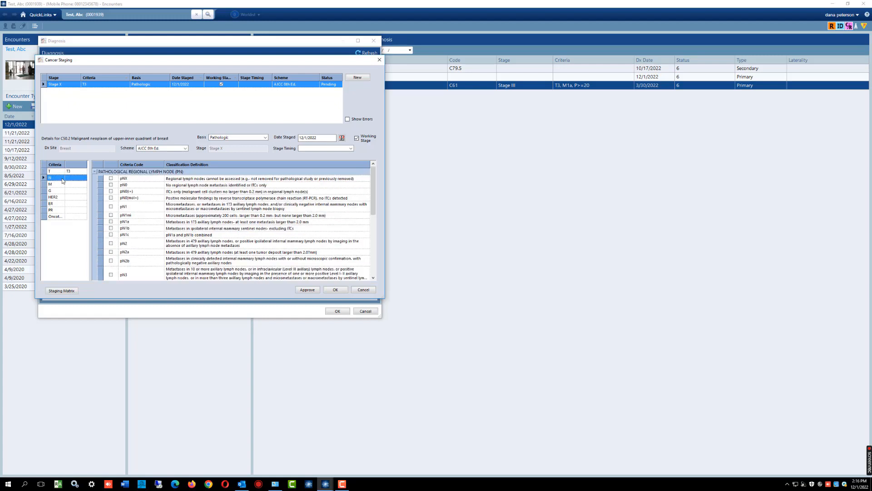
{"action": "scroll", "coordinate": [373, 195], "scroll_direction": "down", "scroll_amount": 3}
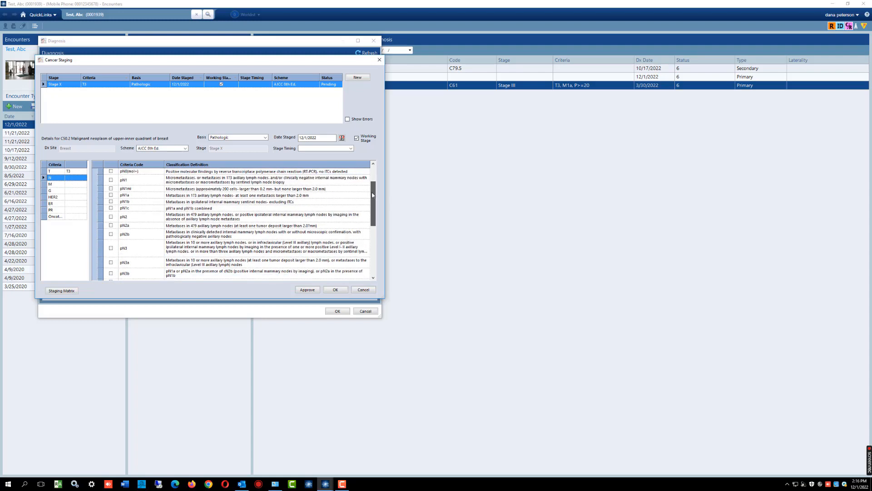
{"action": "left_click_drag", "start_coordinate": [373, 195], "coordinate": [371, 205]}
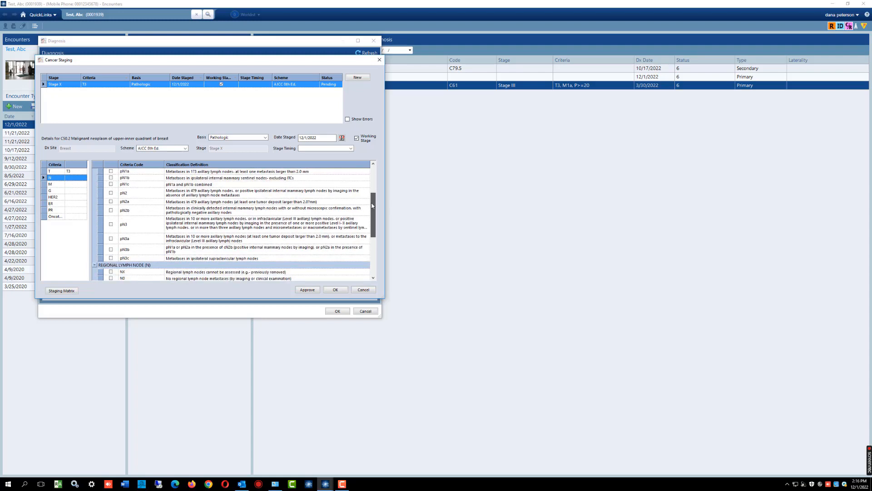
{"action": "left_click_drag", "start_coordinate": [373, 206], "coordinate": [372, 209]}
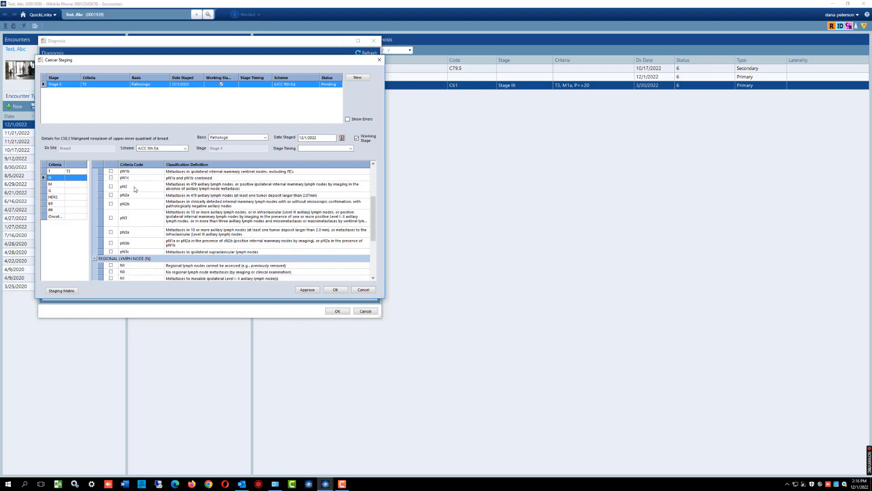
{"action": "left_click", "coordinate": [111, 195]}
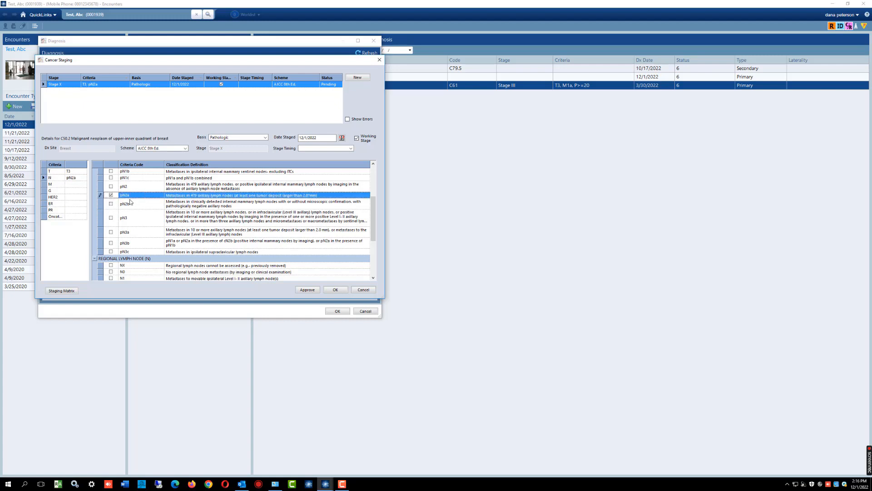
- Set the distant metastasis (M) criterion to M0 and the histologic grade (G) to G3
{"action": "left_click", "coordinate": [57, 185]}
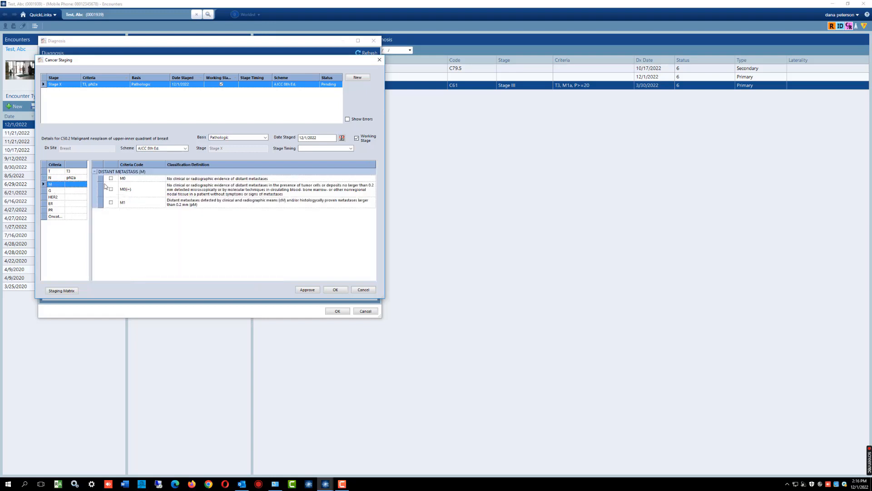
{"action": "left_click", "coordinate": [111, 179]}
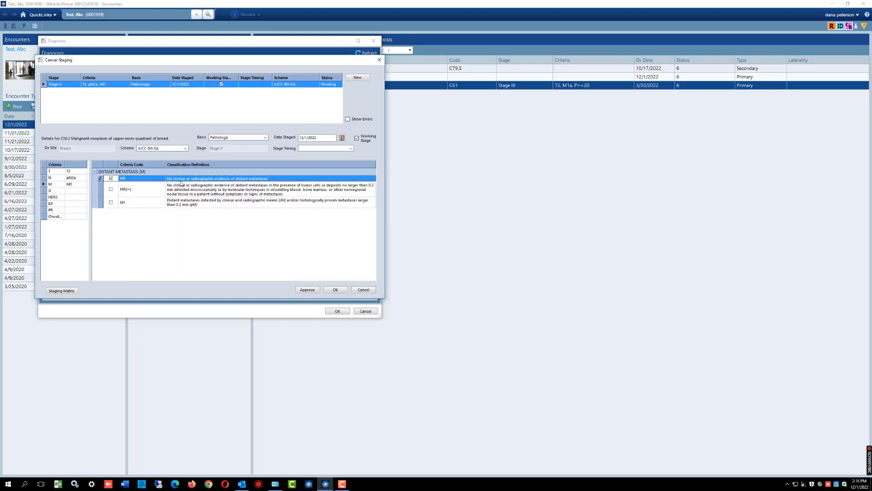
{"action": "left_click", "coordinate": [61, 191]}
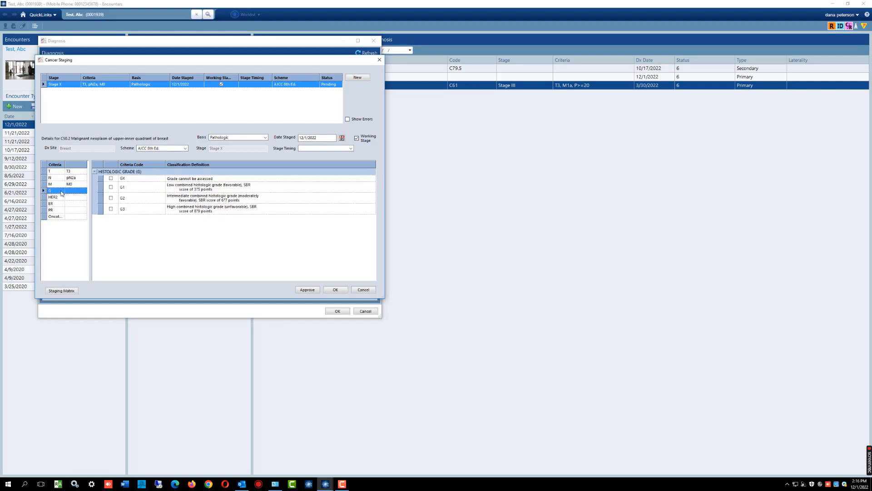
{"action": "left_click", "coordinate": [111, 210]}
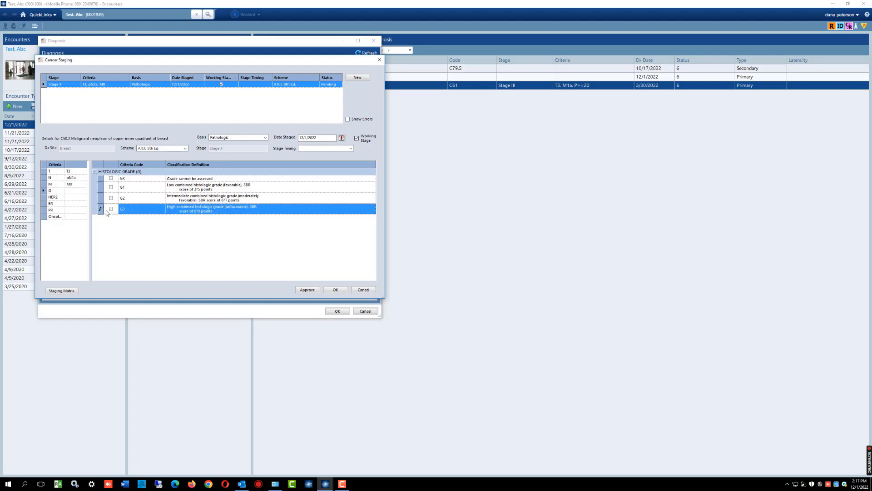
- Record the receptor criteria in the staging as HER2 Neg, ER Pos and PR Pos
{"action": "left_click", "coordinate": [60, 199]}
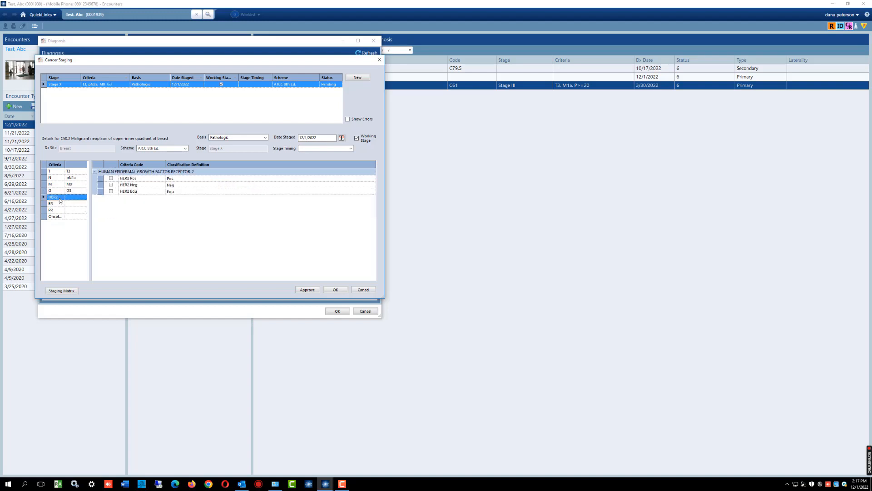
{"action": "left_click", "coordinate": [111, 185]}
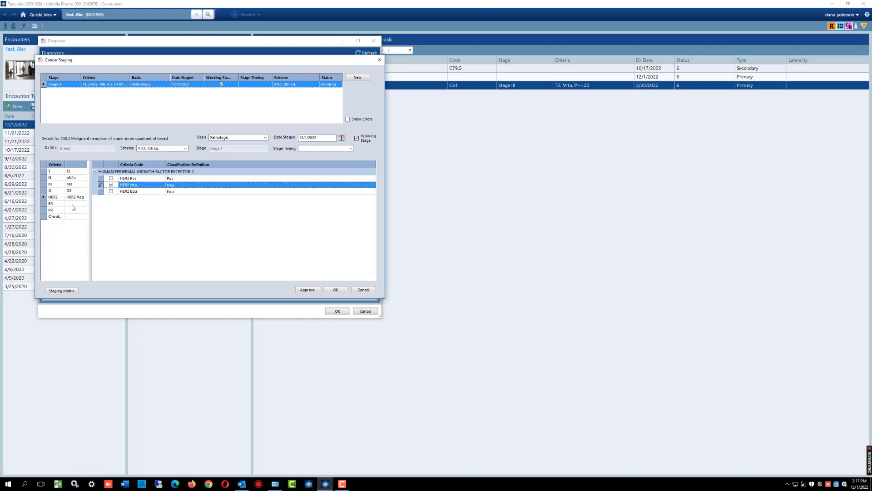
{"action": "left_click", "coordinate": [72, 204]}
{"action": "left_click", "coordinate": [111, 178]}
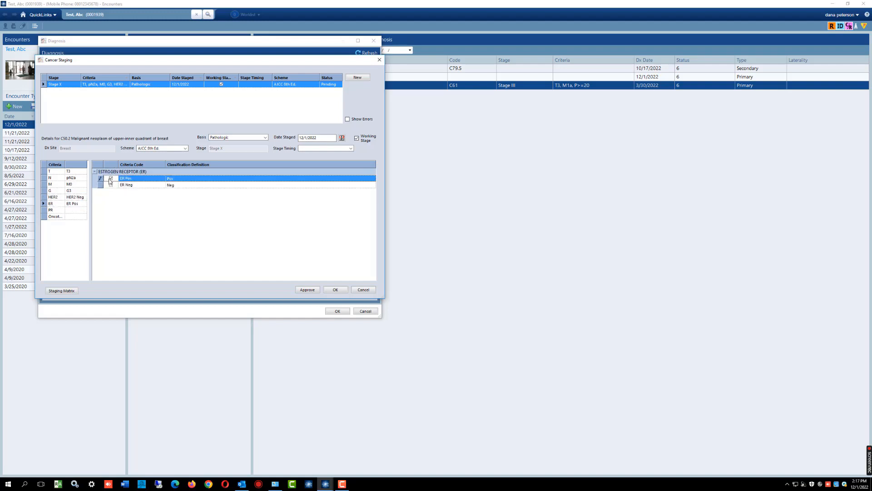
{"action": "left_click", "coordinate": [77, 210]}
{"action": "left_click", "coordinate": [111, 179]}
- Set the Oncotype recurrence score criterion to not evaluated or >= 11, and accept the staging and the breast diagnosis
{"action": "left_click", "coordinate": [55, 217]}
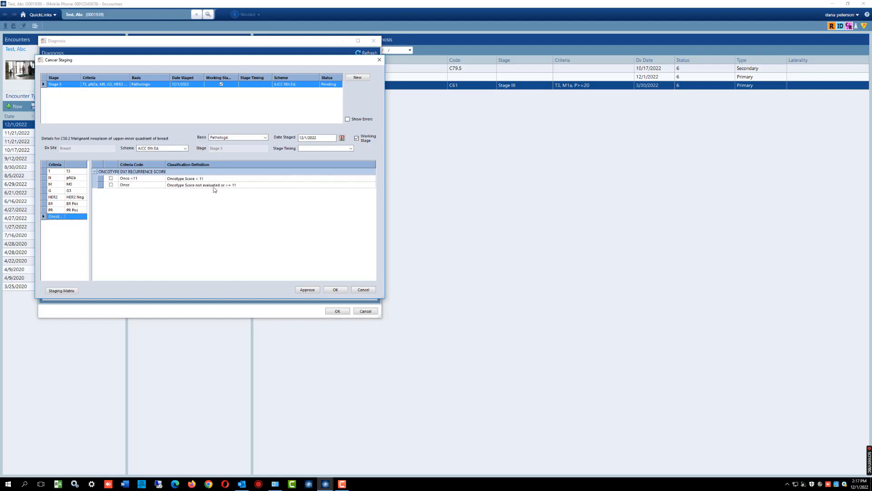
{"action": "left_click", "coordinate": [111, 185]}
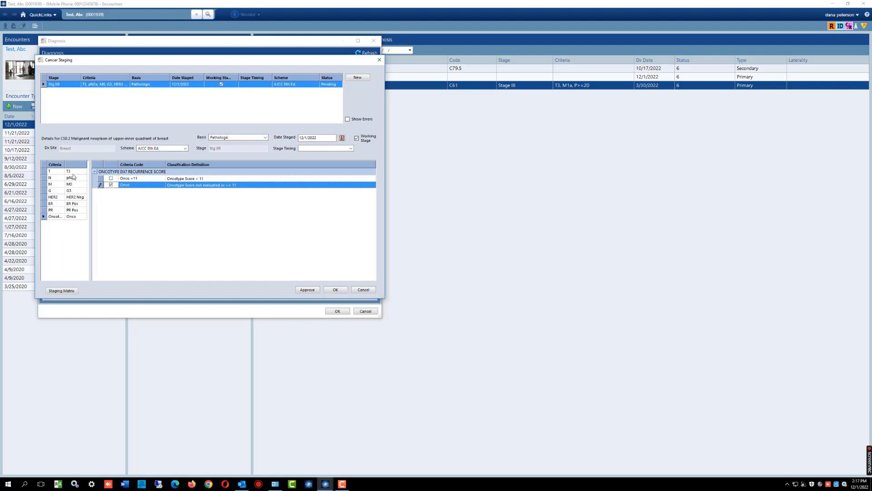
{"action": "left_click", "coordinate": [74, 211]}
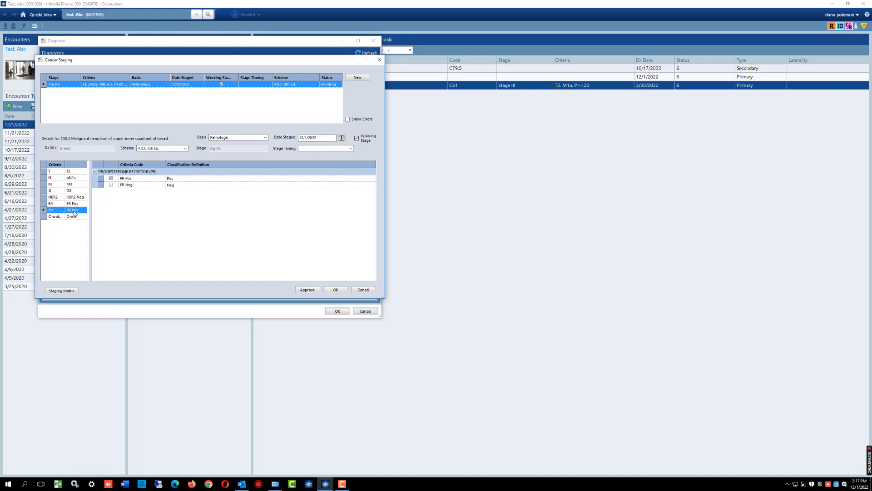
{"action": "left_click", "coordinate": [73, 217]}
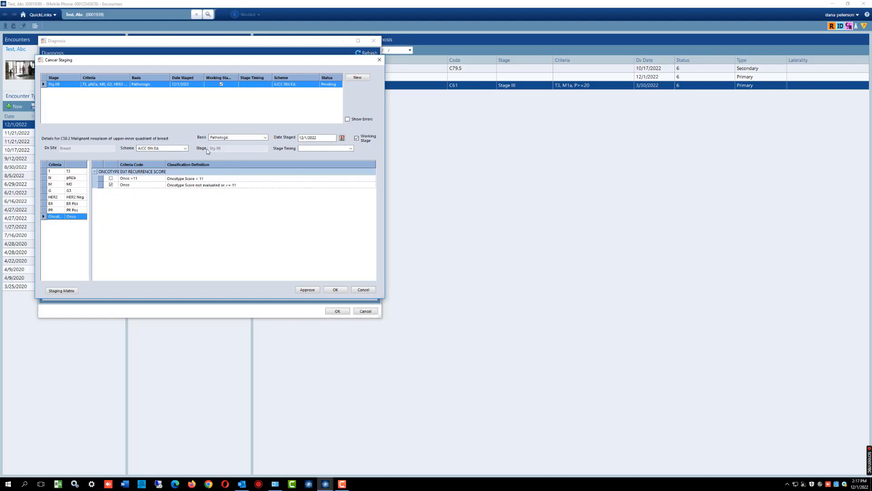
{"action": "left_click", "coordinate": [336, 289]}
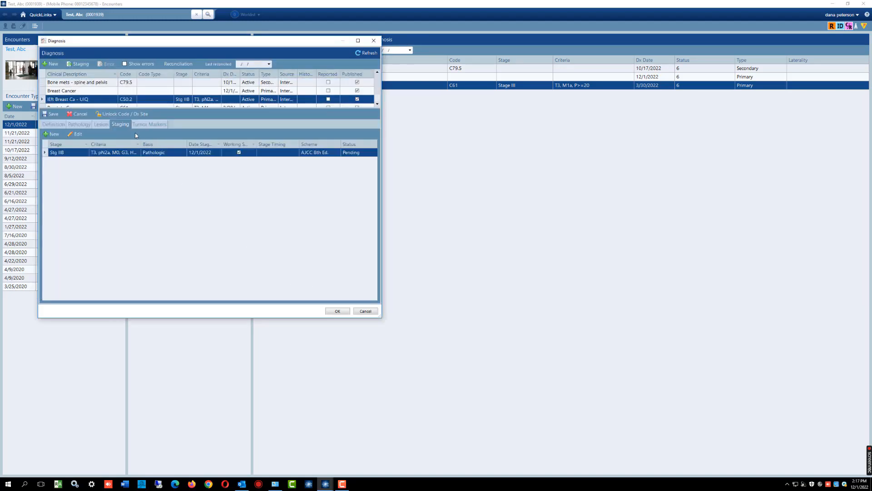
{"action": "left_click", "coordinate": [338, 311]}
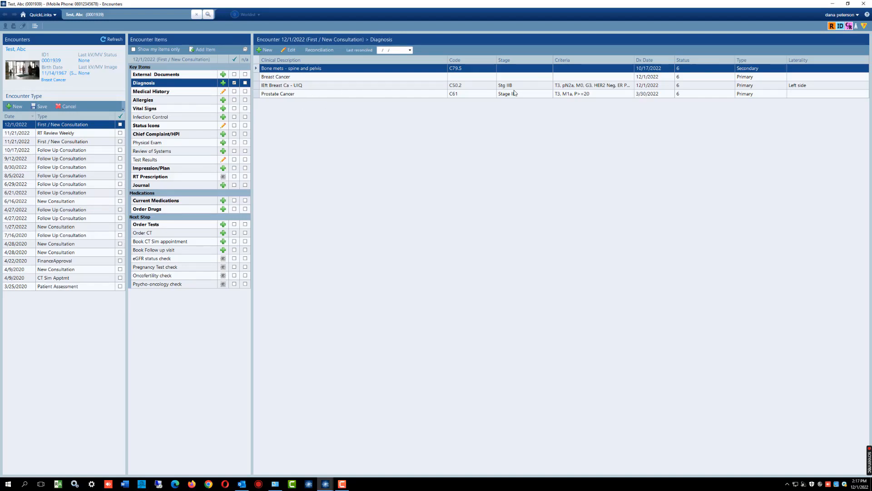
- Start another new diagnosis in the encounter and search the ICD-10 cancer codes for the keyword liver
{"action": "left_click", "coordinate": [281, 86]}
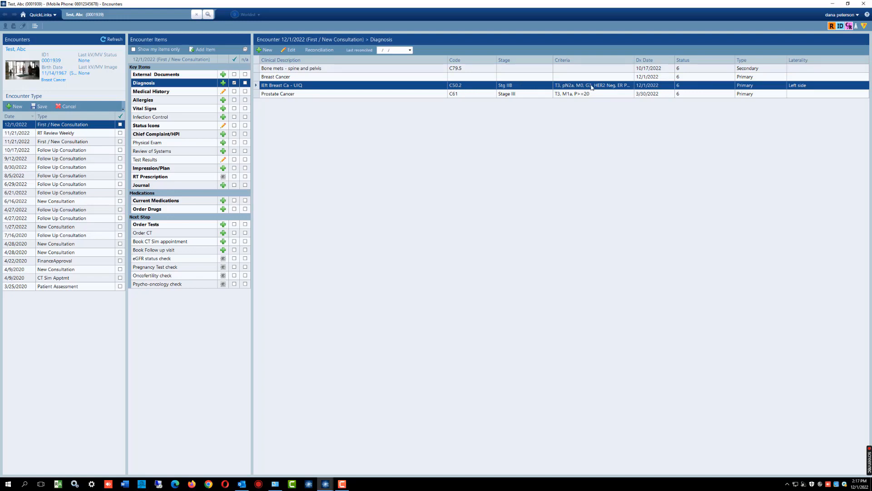
{"action": "left_click", "coordinate": [268, 51]}
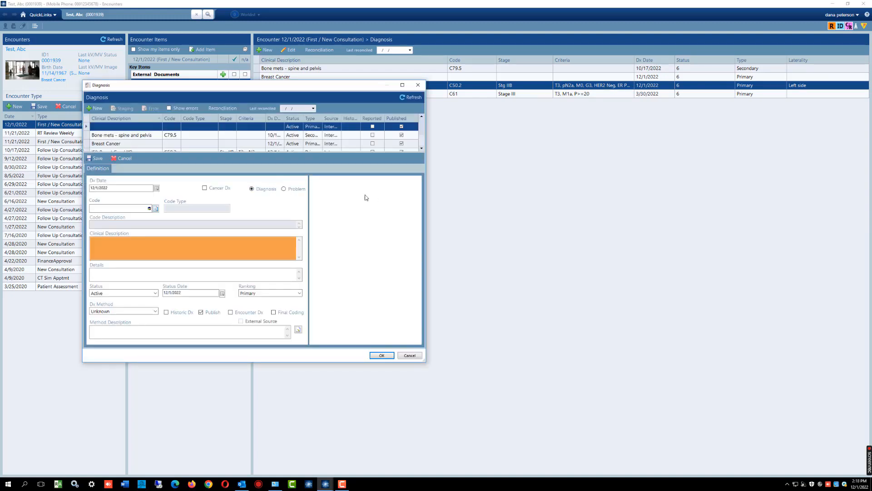
{"action": "left_click", "coordinate": [155, 208]}
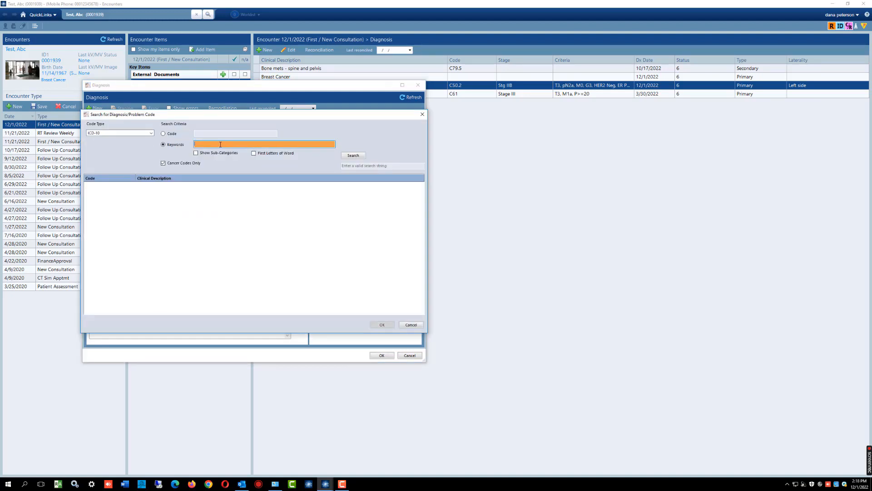
{"action": "type", "text": "liver"}
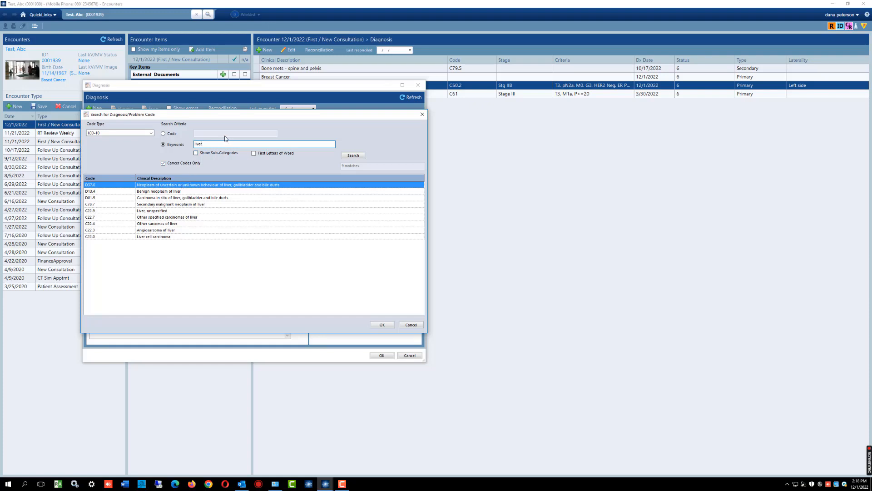
- Compare the liver code results with and without the Cancer Codes Only restriction
{"action": "left_click", "coordinate": [163, 163]}
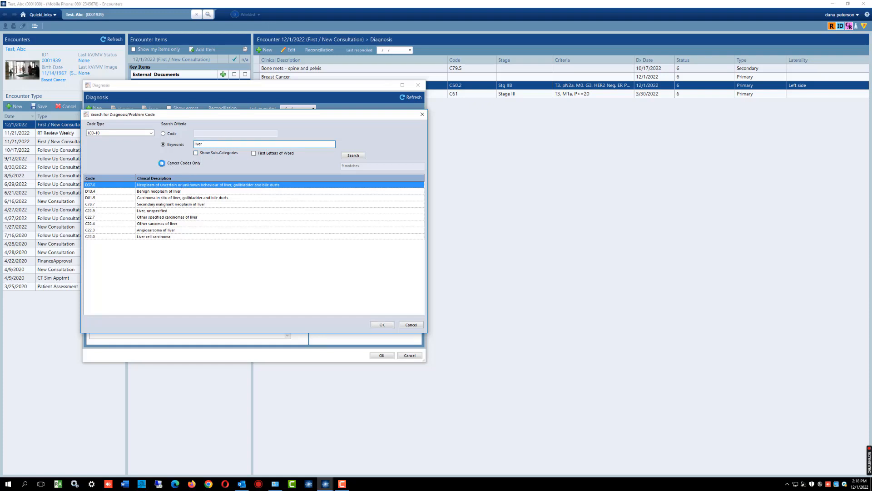
{"action": "left_click", "coordinate": [163, 164]}
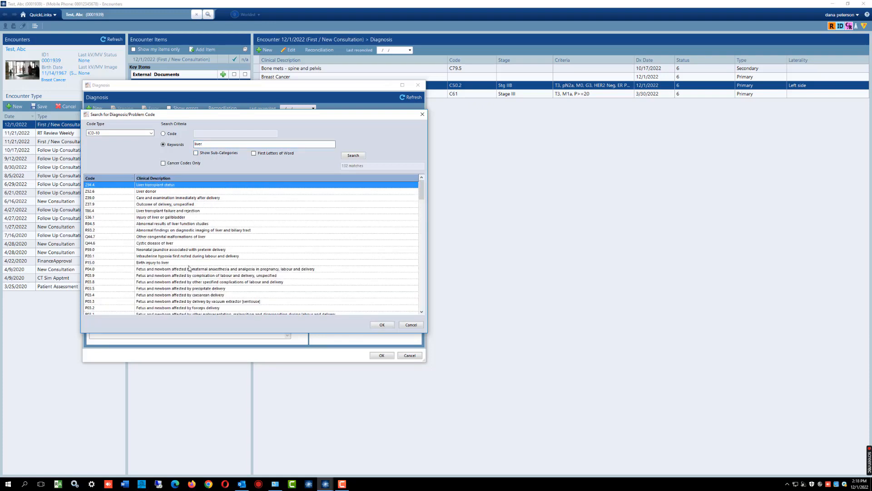
{"action": "scroll", "coordinate": [191, 263], "scroll_direction": "down", "scroll_amount": 20}
{"action": "scroll", "coordinate": [191, 263], "scroll_direction": "up", "scroll_amount": 20}
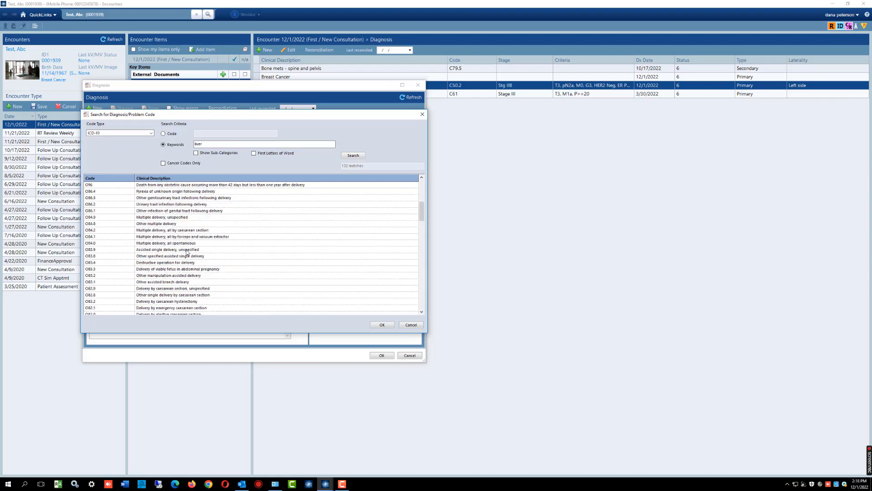
{"action": "left_click", "coordinate": [163, 164]}
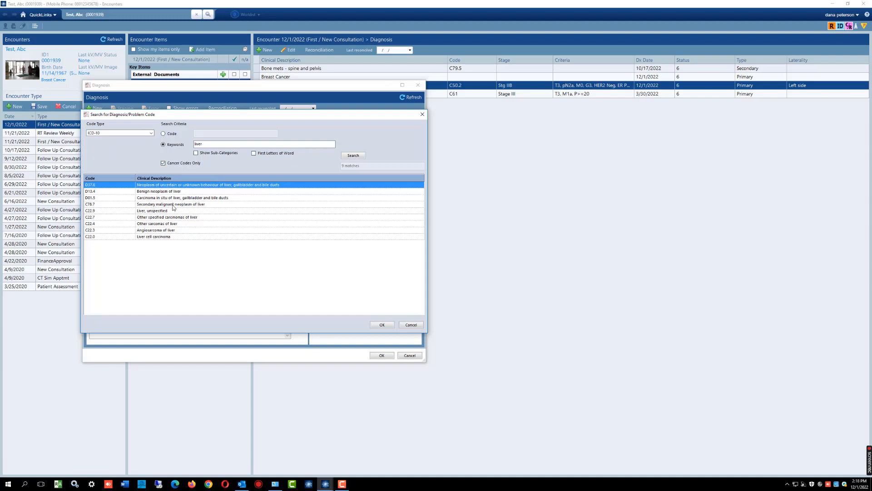
- Assign code C78.7, Secondary malignant neoplasm of liver, and replace the clinical description with "Liver Mets"
{"action": "left_click", "coordinate": [195, 205]}
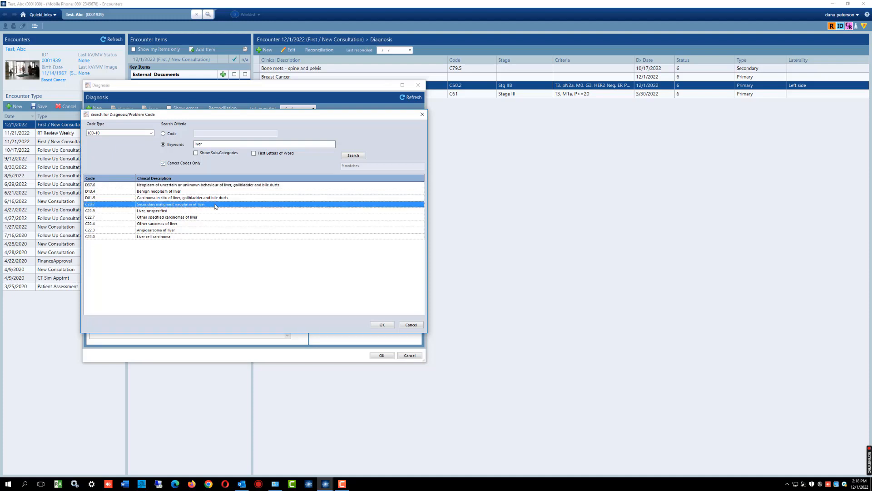
{"action": "left_click", "coordinate": [382, 324]}
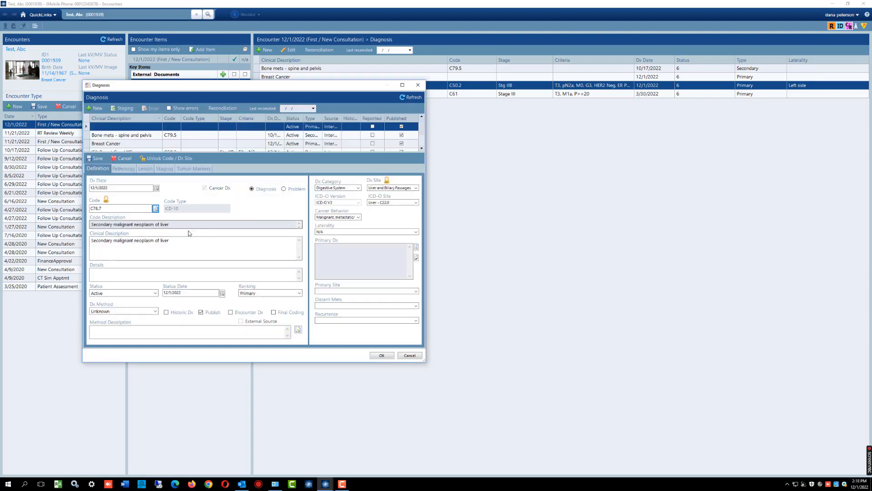
{"action": "left_click_drag", "start_coordinate": [170, 240], "coordinate": [87, 240]}
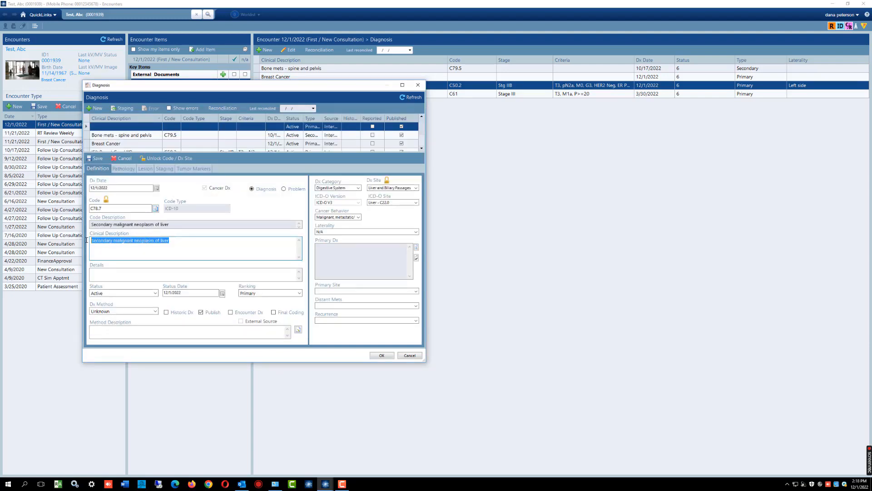
{"action": "type", "text": "Liver Mets"}
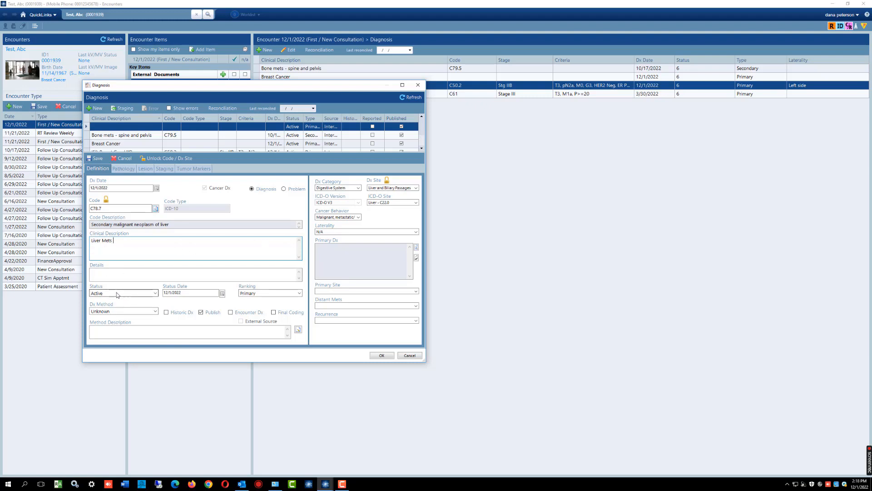
- Enter synchronous or metachronous as the details of the liver metastasis diagnosis
{"action": "left_click", "coordinate": [103, 271]}
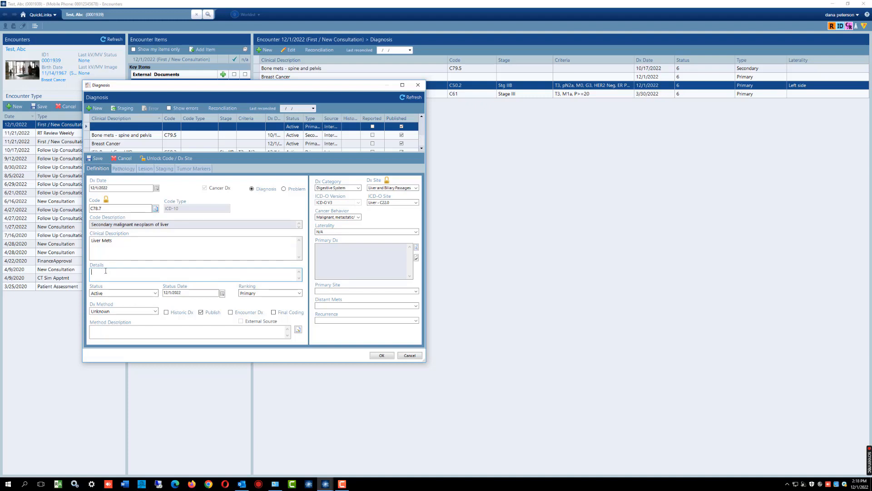
{"action": "type", "text": "Synchronous or Metchronous"}
- Replace the liver diagnosis details text with "Recurrence"
{"action": "left_click_drag", "start_coordinate": [152, 271], "coordinate": [86, 272]}
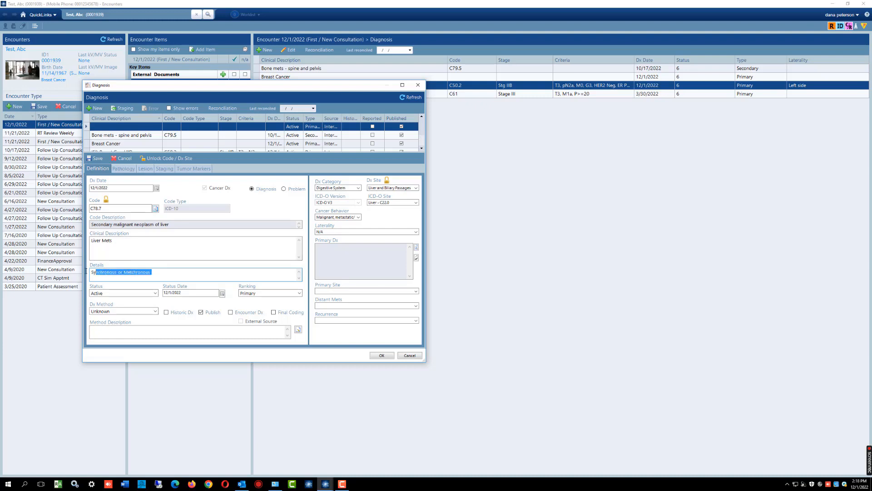
{"action": "key", "text": "BackSpace"}
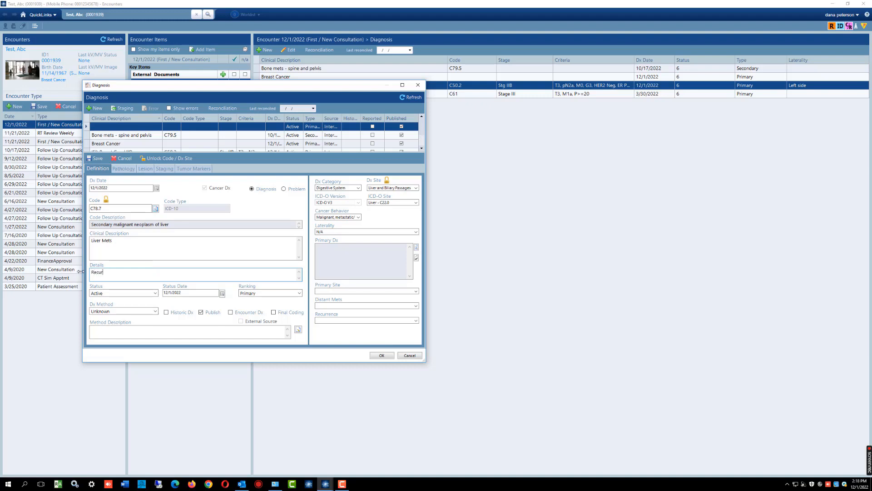
{"action": "type", "text": "Recurrence"}
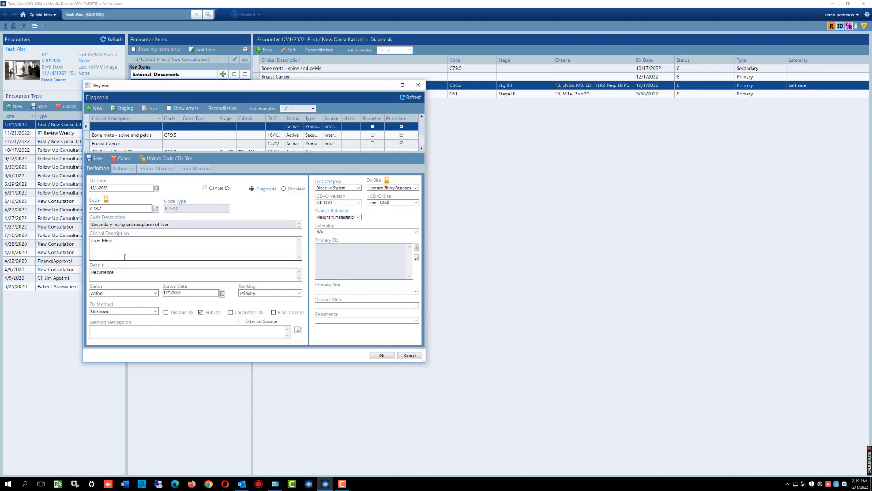
- Set the diagnosis method to Biopsy and describe the method as "Image guided Liver biopsy"
{"action": "left_click", "coordinate": [151, 311]}
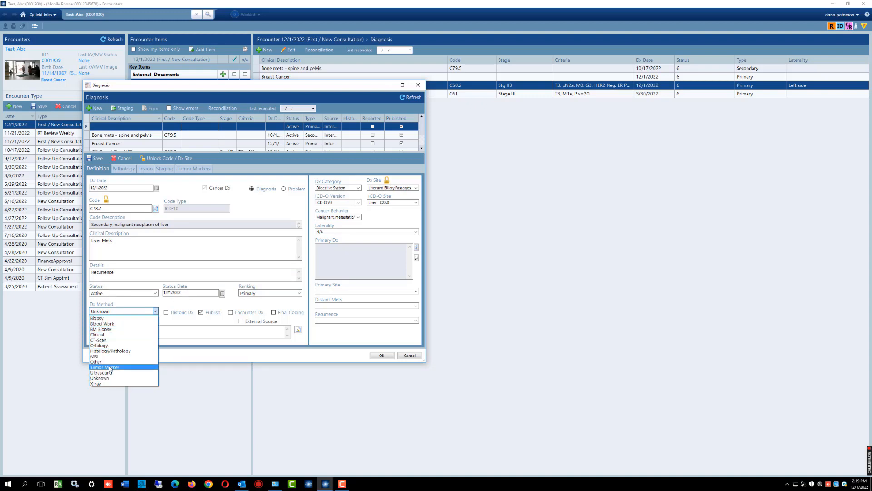
{"action": "left_click", "coordinate": [104, 340]}
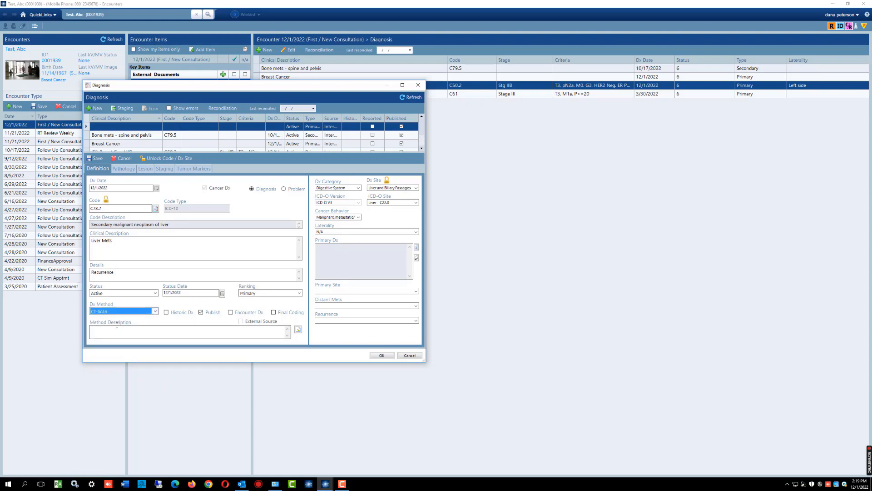
{"action": "left_click", "coordinate": [155, 311]}
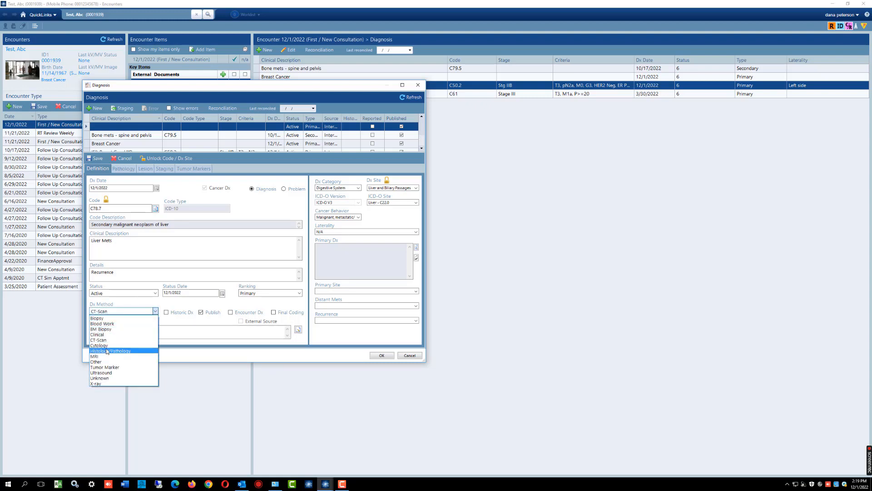
{"action": "left_click", "coordinate": [136, 318]}
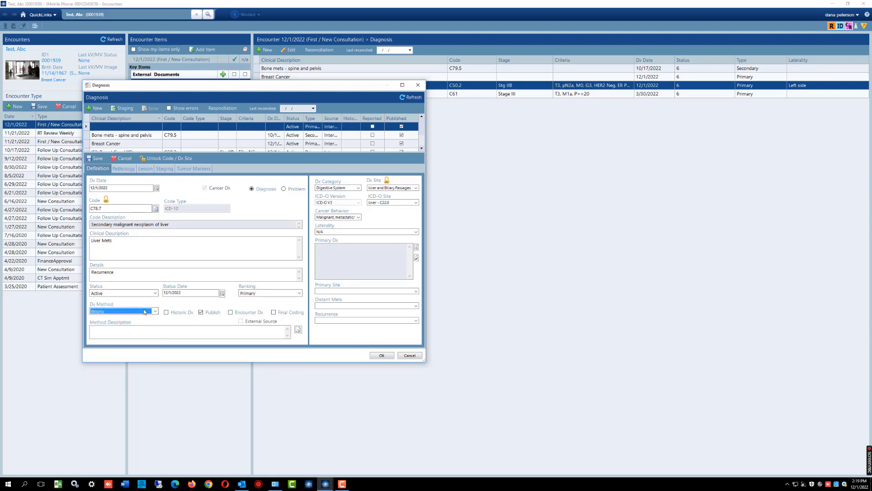
{"action": "left_click", "coordinate": [110, 330]}
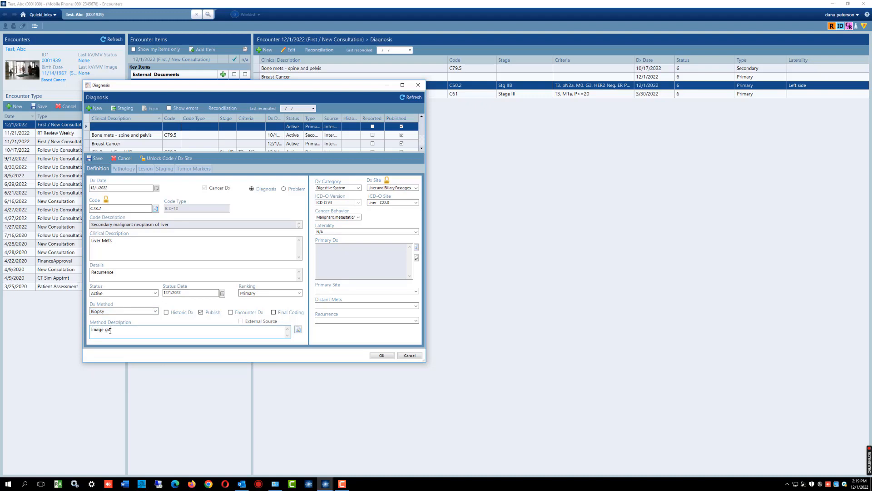
{"action": "type", "text": "image guided Liver biopsy"}
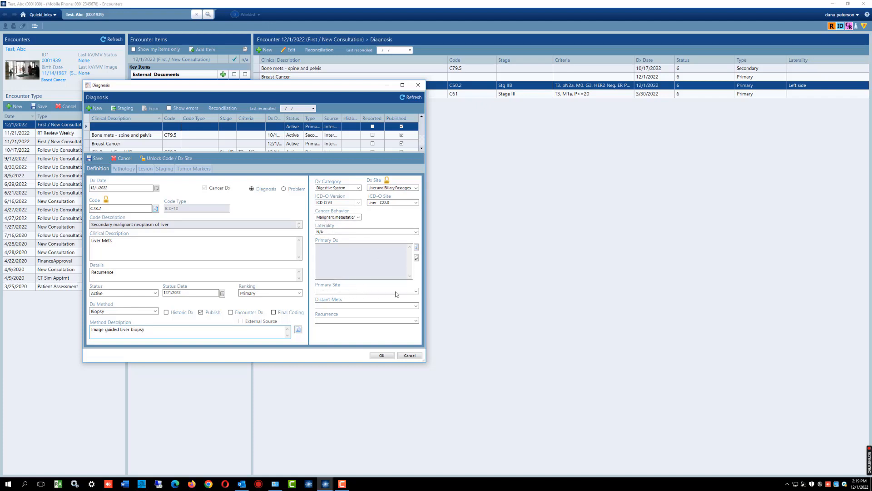
{"action": "left_click", "coordinate": [416, 248]}
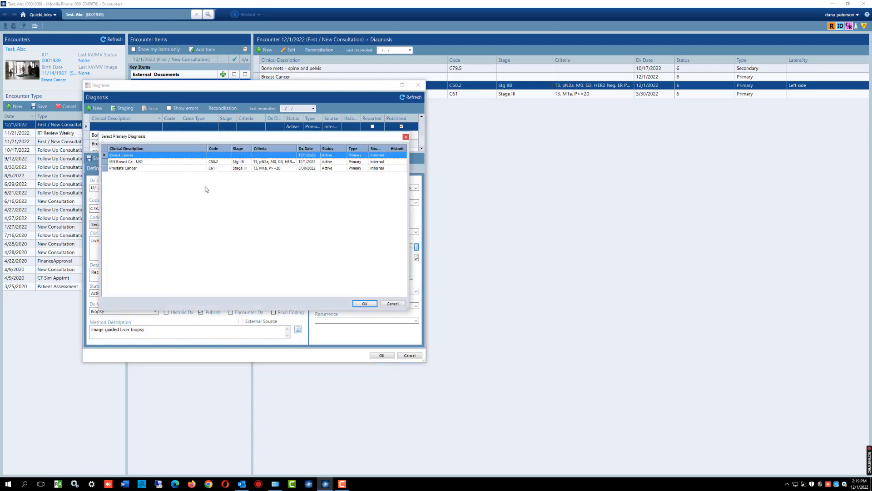
{"action": "left_click", "coordinate": [156, 163]}
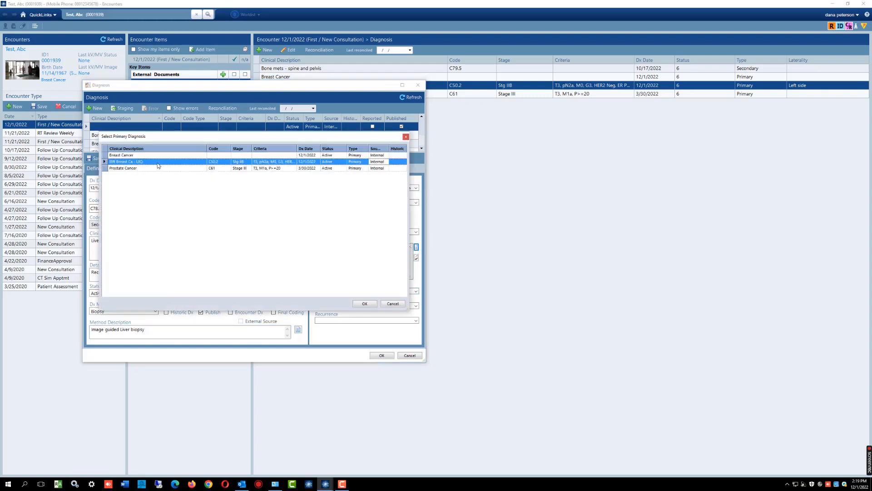
{"action": "left_click", "coordinate": [406, 137]}
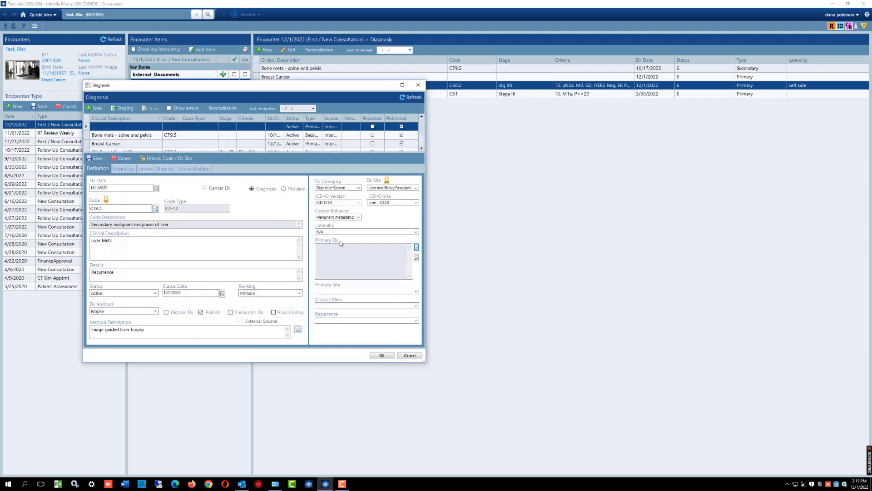
- Link the liver metastasis to the C50.2 left breast cancer entry as its primary diagnosis
{"action": "left_click", "coordinate": [417, 247]}
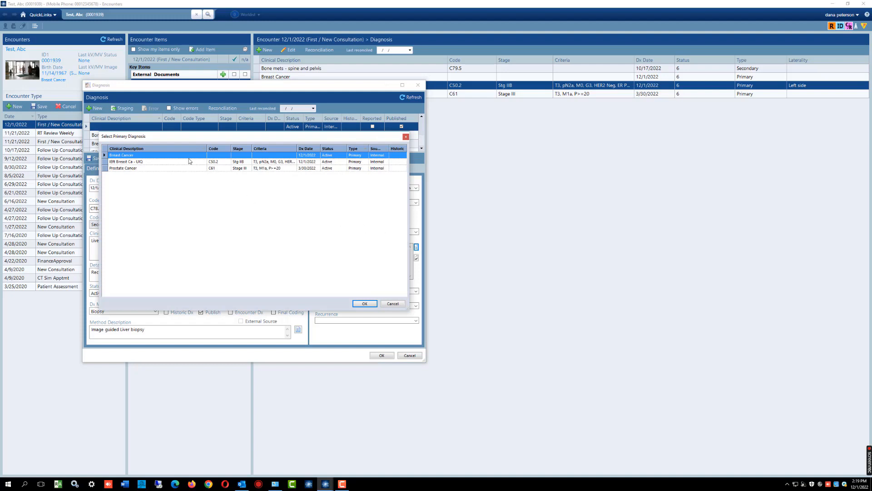
{"action": "left_click", "coordinate": [175, 163]}
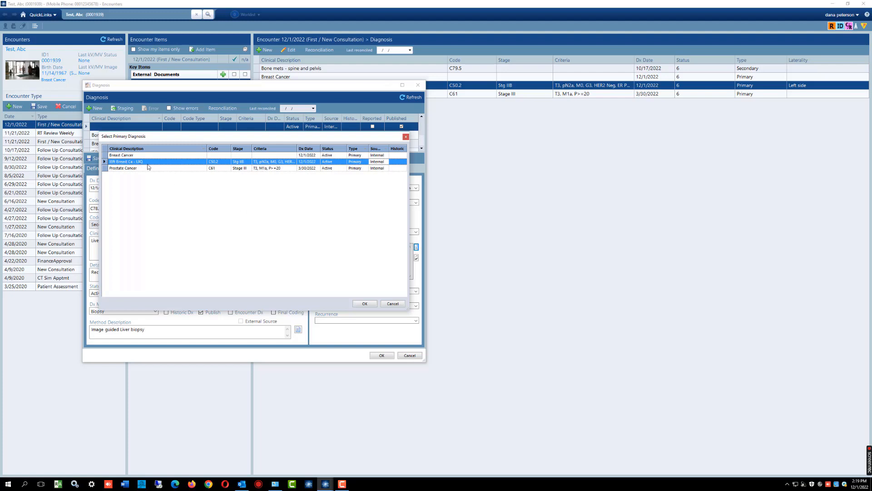
{"action": "left_click", "coordinate": [364, 303]}
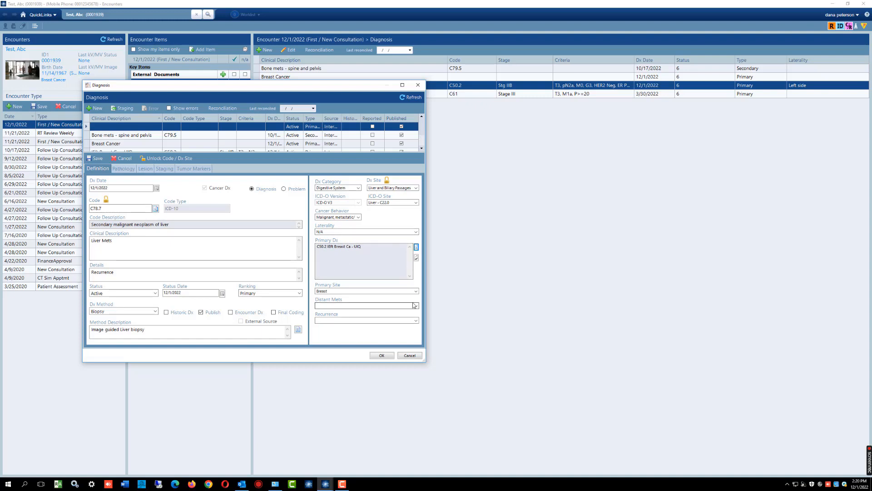
- Set both Distant Mets and Recurrence to Yes for the liver diagnosis
{"action": "left_click", "coordinate": [348, 305]}
{"action": "left_click", "coordinate": [348, 315]}
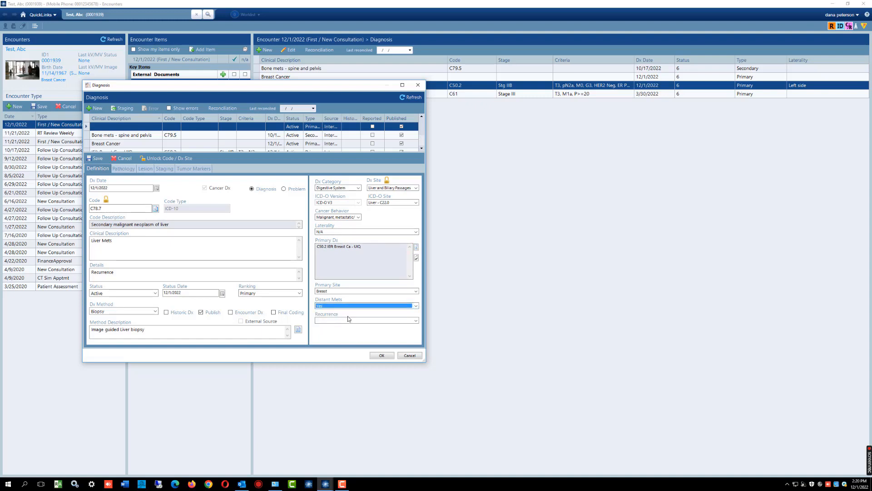
{"action": "left_click", "coordinate": [416, 321]}
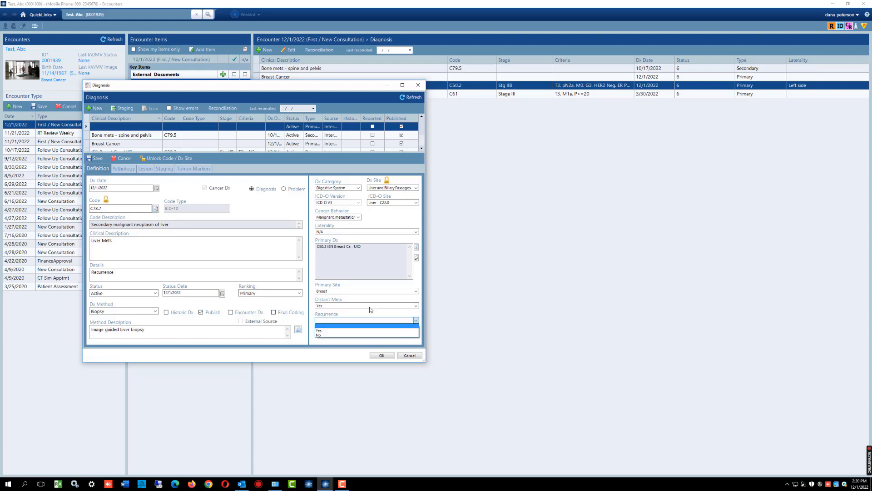
{"action": "left_click", "coordinate": [323, 330]}
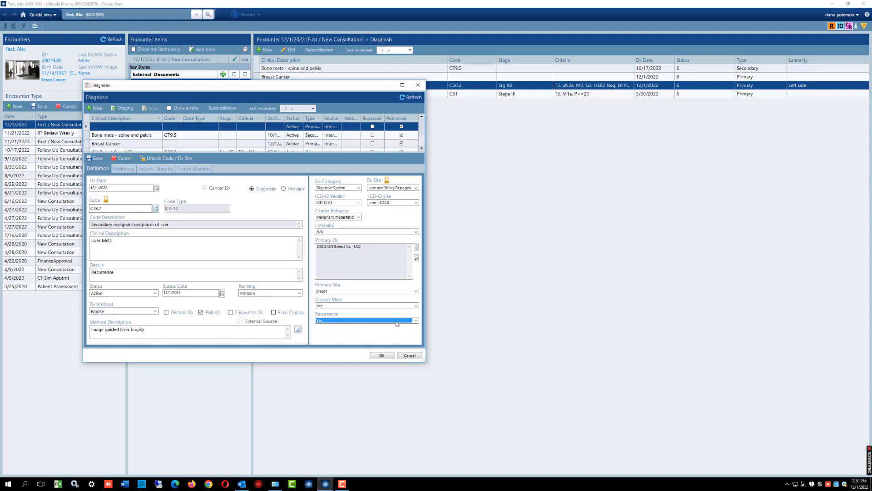
- Change Recurrence to No and accept the liver metastasis diagnosis
{"action": "left_click", "coordinate": [415, 321]}
{"action": "left_click", "coordinate": [331, 336]}
{"action": "left_click", "coordinate": [382, 356]}
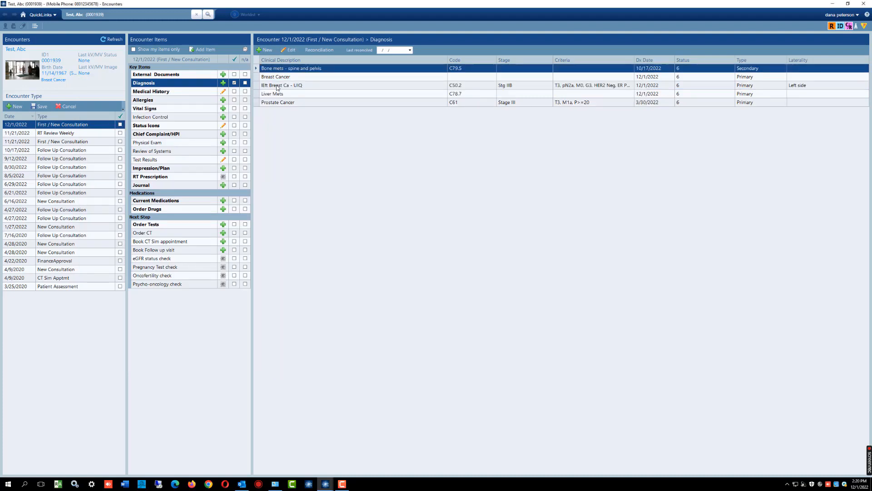
{"action": "left_click", "coordinate": [277, 86]}
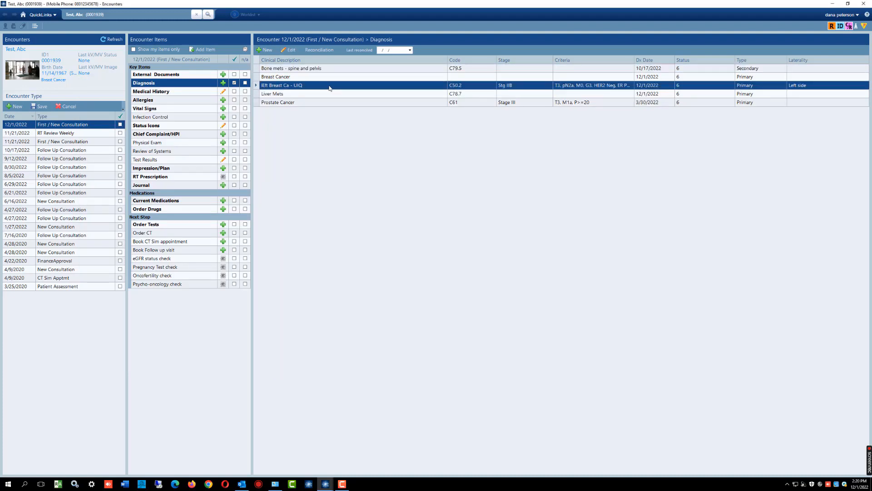
{"action": "left_click", "coordinate": [299, 94]}
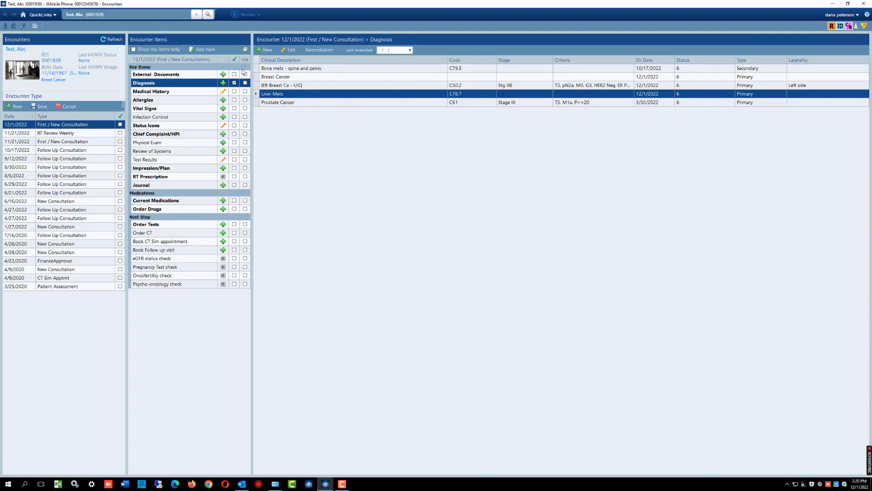
- Open the encounter's medical history for editing and add cardiovascular disease as a treated medical problem
{"action": "left_click", "coordinate": [173, 93]}
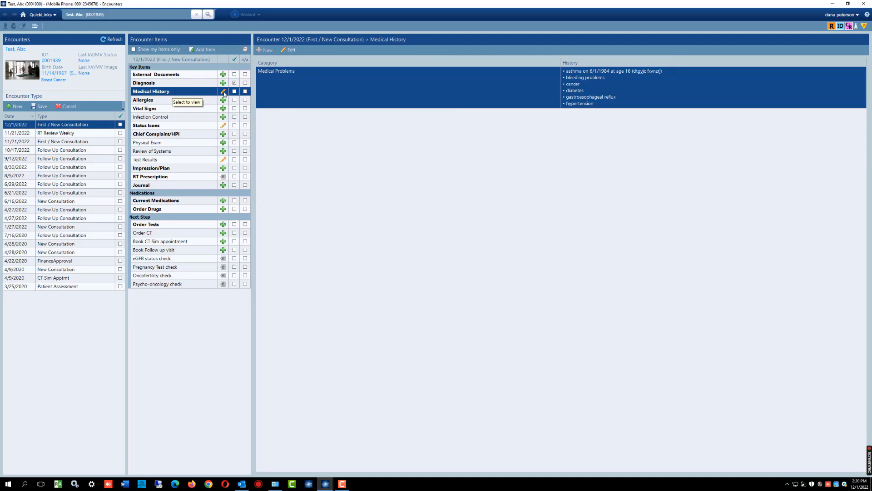
{"action": "left_click", "coordinate": [289, 53]}
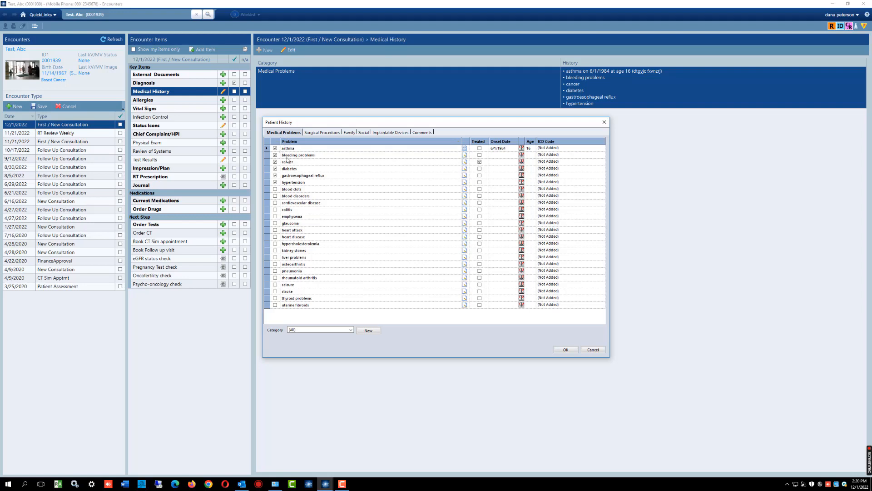
{"action": "left_click", "coordinate": [294, 203]}
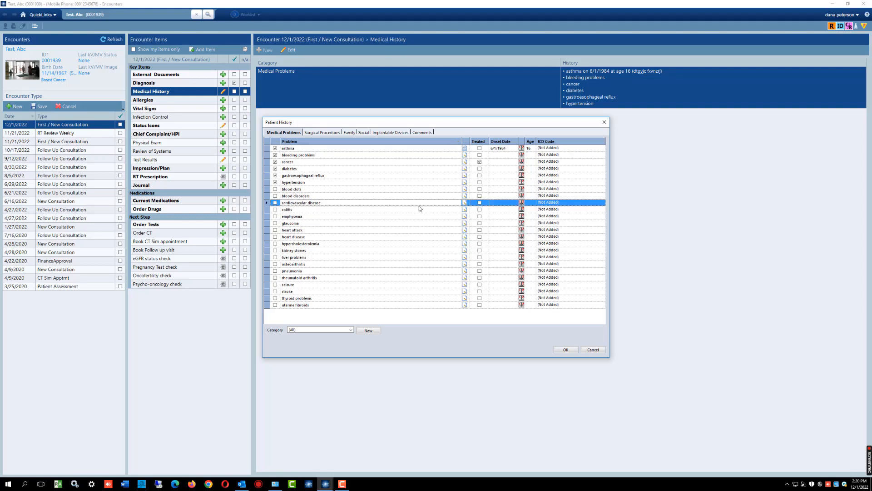
{"action": "left_click", "coordinate": [481, 204]}
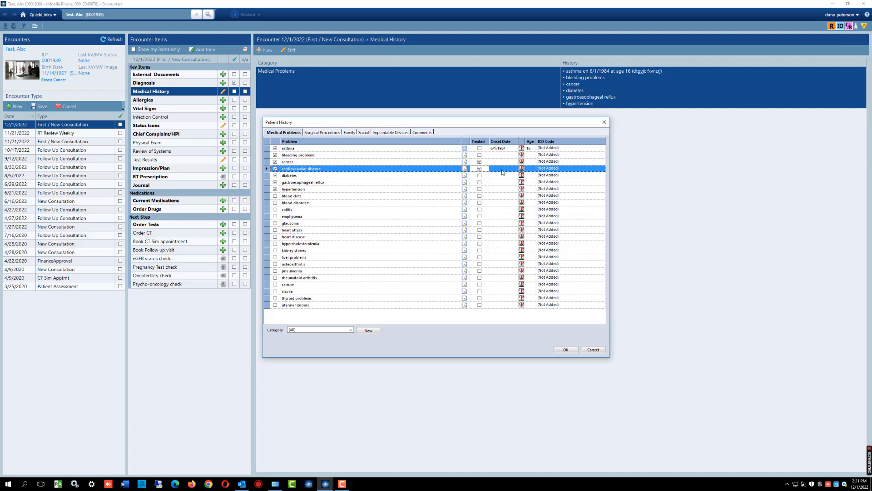
- Set the onset date of the cardiovascular disease to 7/1/2015
{"action": "left_click", "coordinate": [521, 172]}
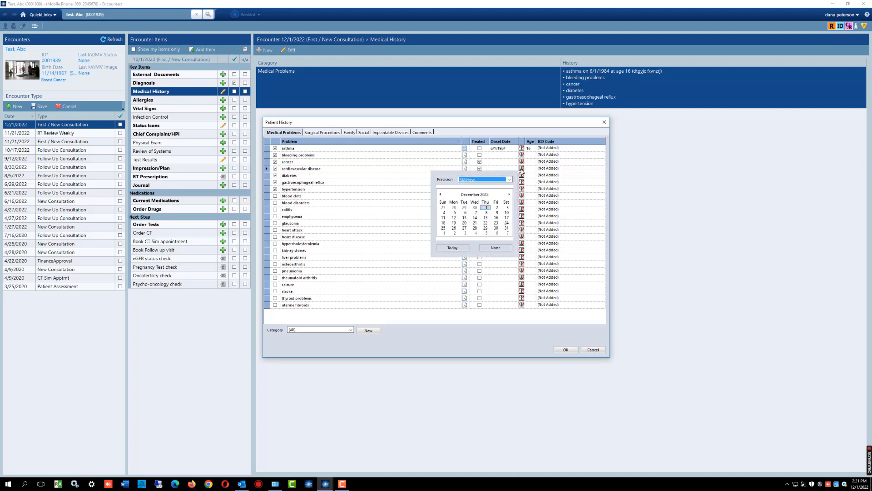
{"action": "left_click", "coordinate": [484, 197]}
{"action": "left_click", "coordinate": [476, 195]}
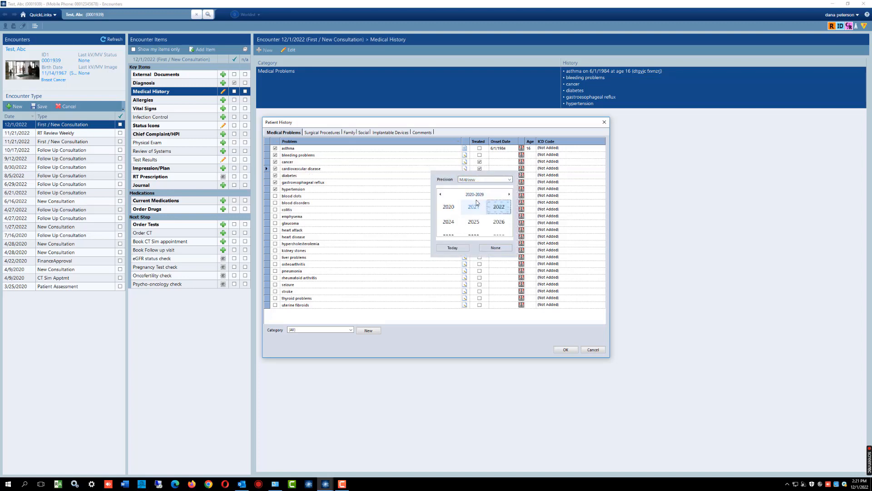
{"action": "left_click", "coordinate": [440, 194]}
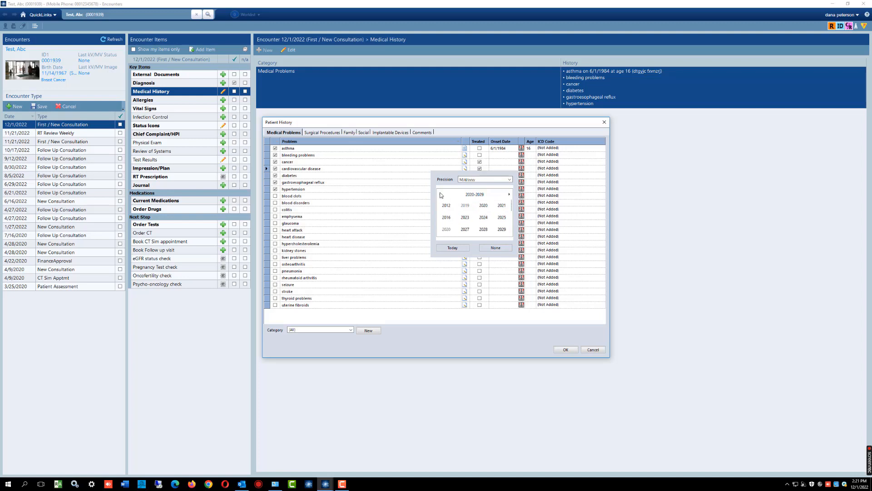
{"action": "left_click", "coordinate": [481, 217]}
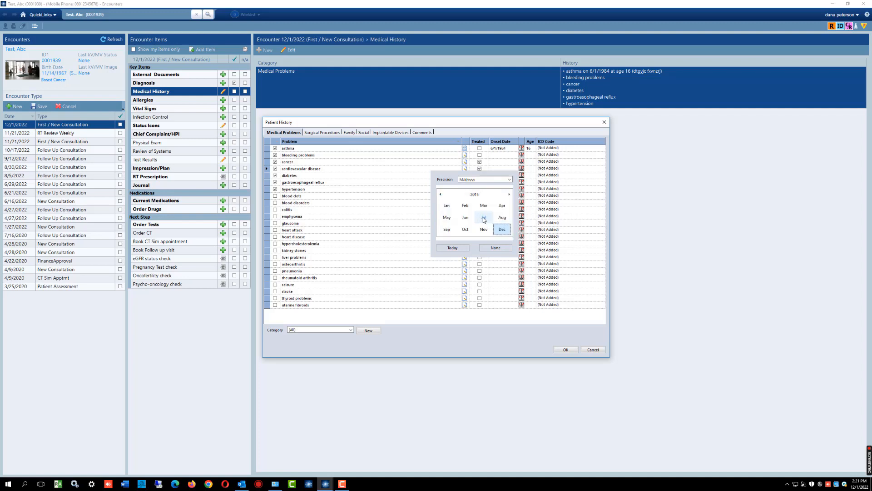
{"action": "left_click", "coordinate": [484, 218]}
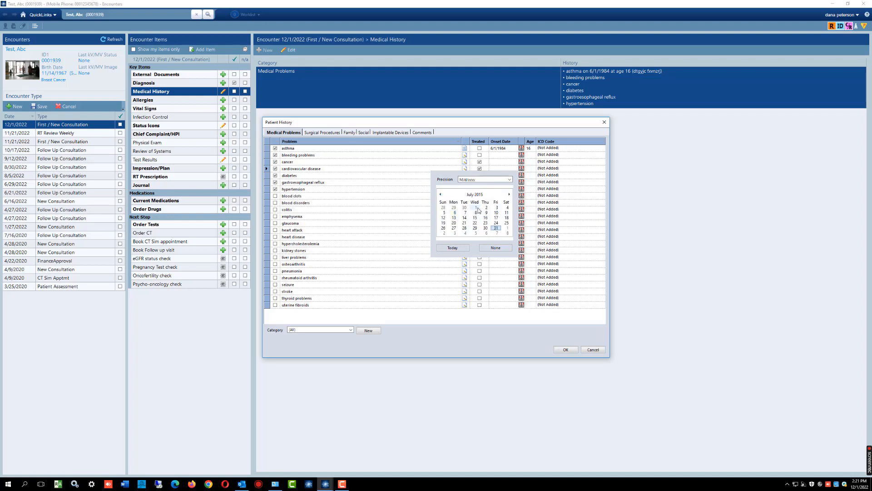
{"action": "left_click", "coordinate": [478, 209]}
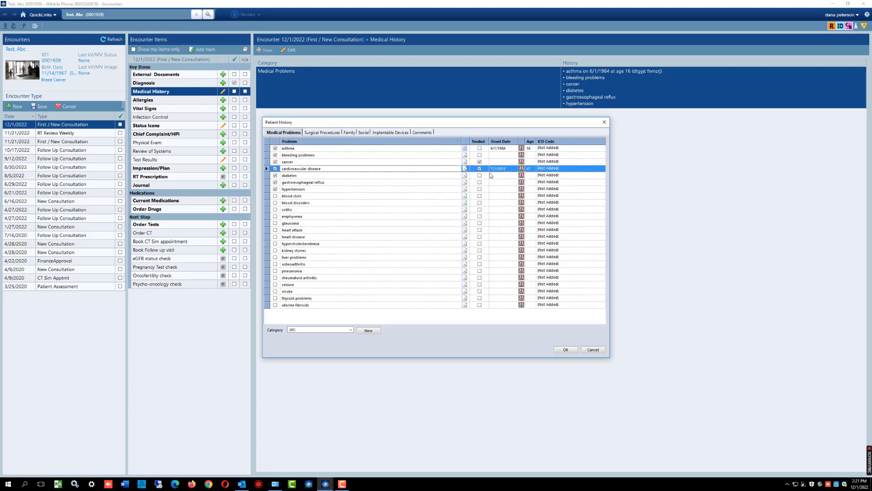
- Change the cardiovascular disease onset date to 1/1/2015
{"action": "left_click", "coordinate": [522, 168]}
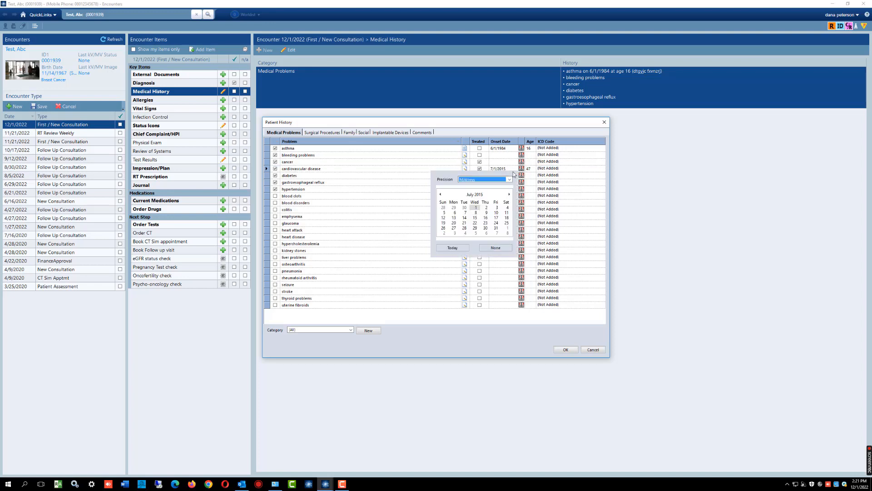
{"action": "left_click", "coordinate": [475, 195]}
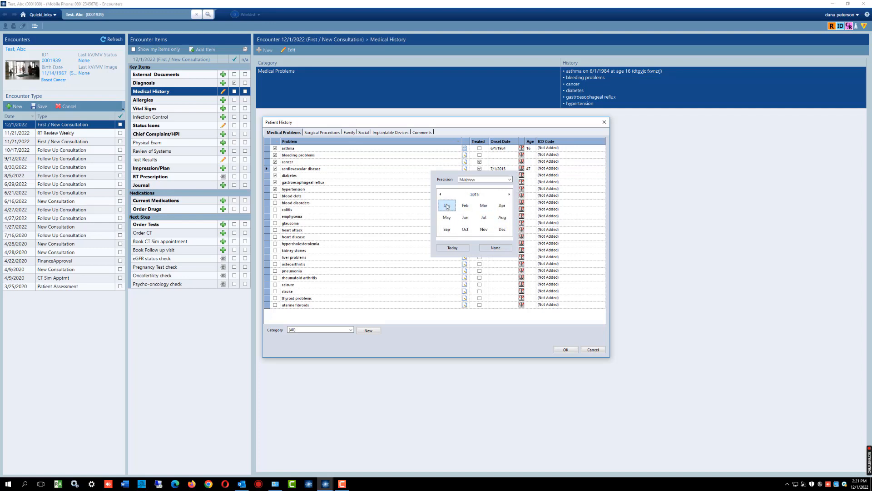
{"action": "left_click", "coordinate": [447, 206]}
{"action": "left_click", "coordinate": [490, 210]}
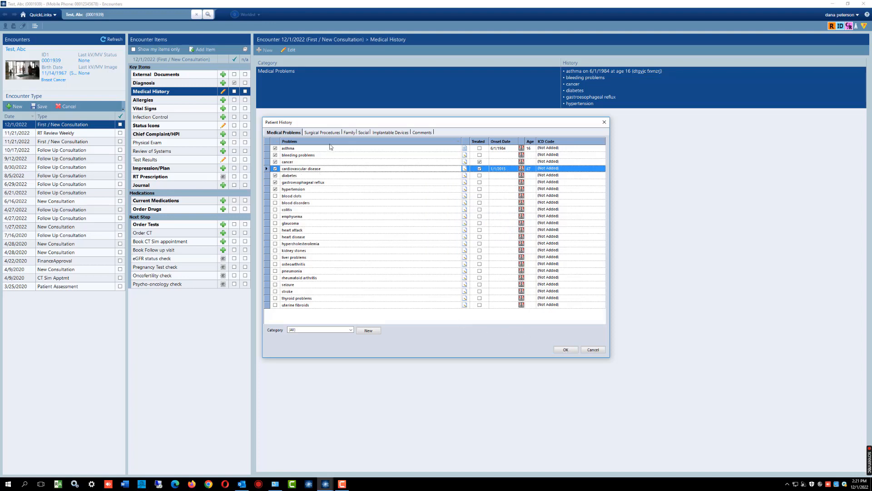
- Add gall bladder to the patient's surgical procedures with the date 6/1/2020
{"action": "left_click", "coordinate": [318, 132]}
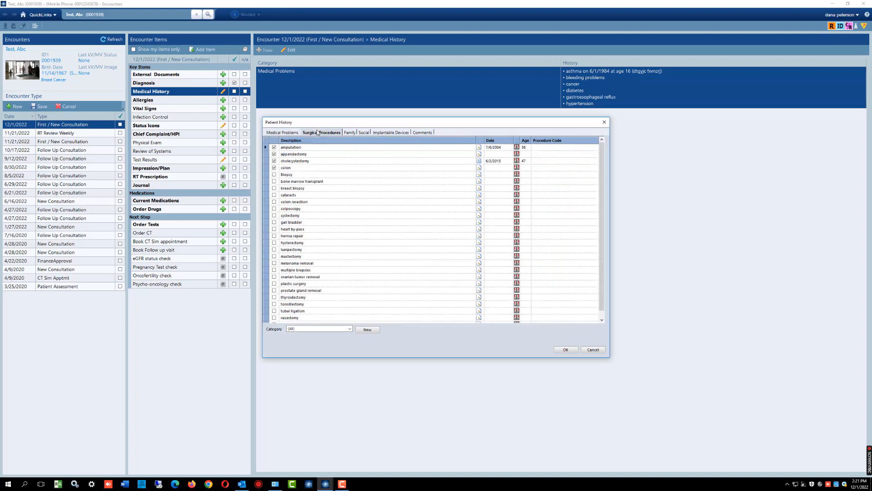
{"action": "left_click", "coordinate": [274, 222]}
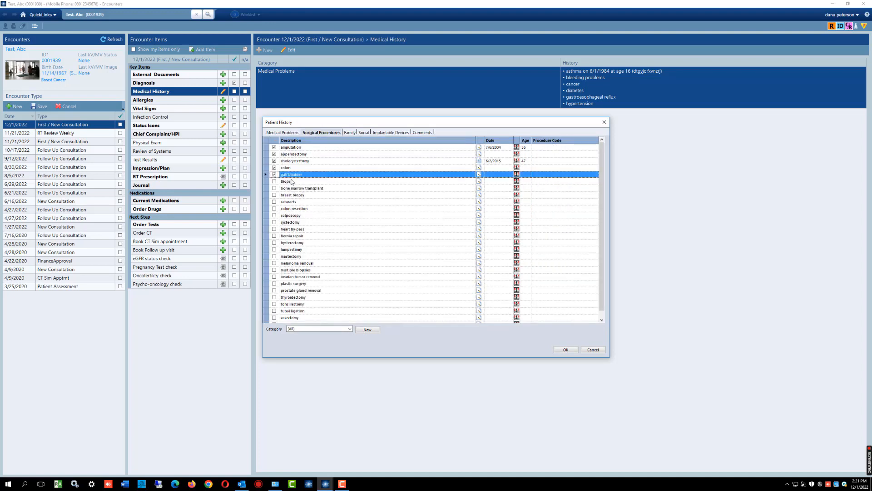
{"action": "left_click", "coordinate": [517, 175]}
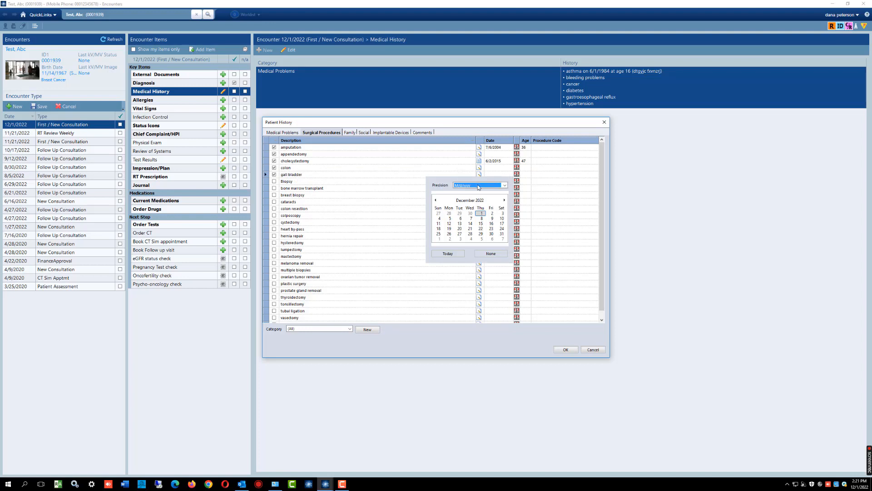
{"action": "left_click", "coordinate": [476, 201]}
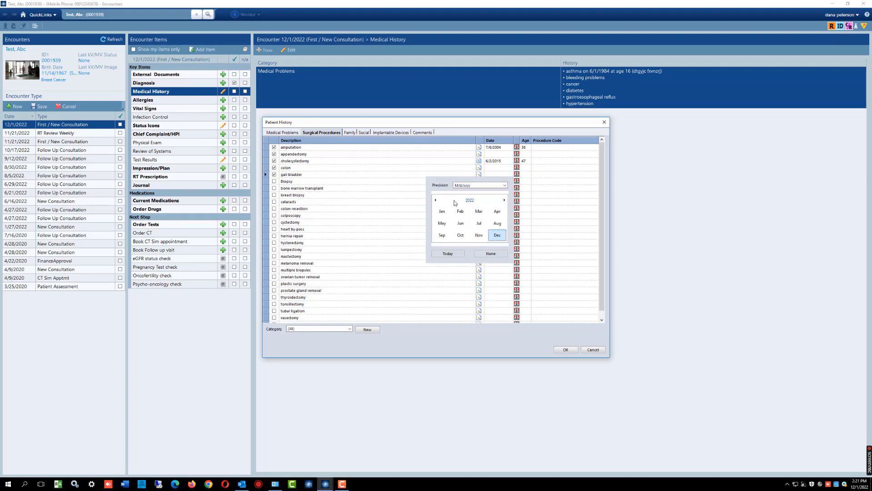
{"action": "left_click", "coordinate": [456, 201]}
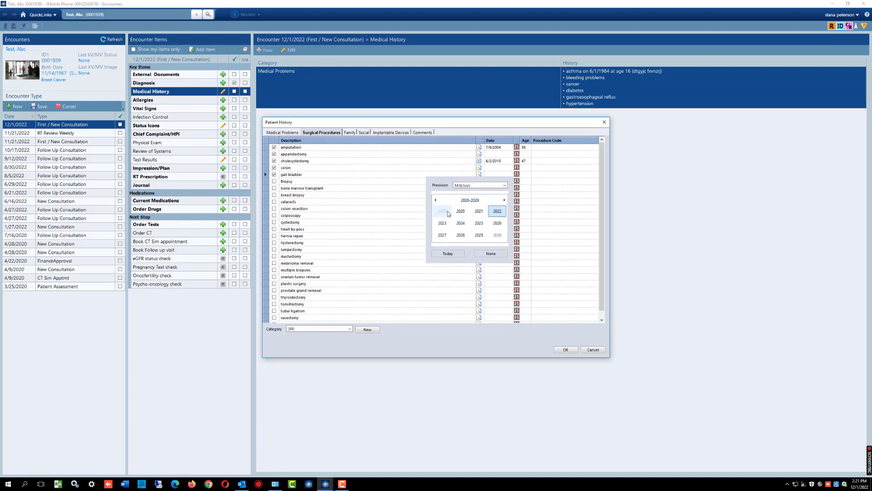
{"action": "left_click", "coordinate": [460, 212]}
{"action": "left_click", "coordinate": [460, 221]}
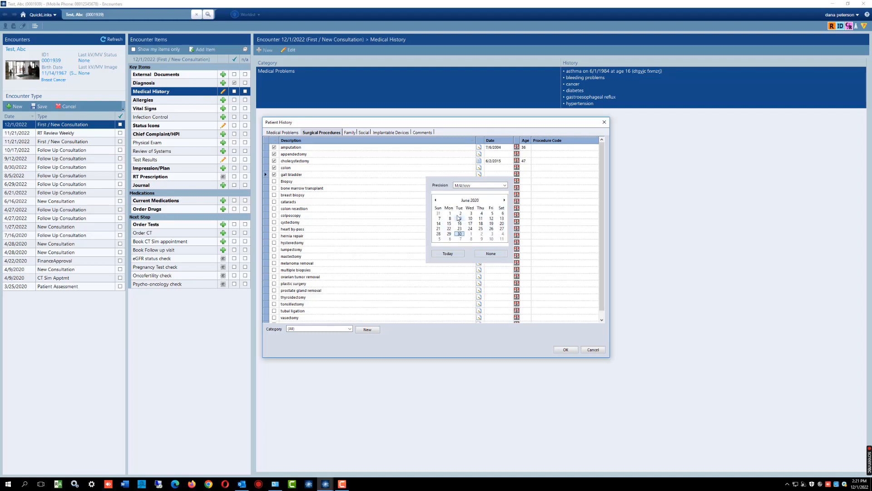
{"action": "left_click", "coordinate": [450, 213]}
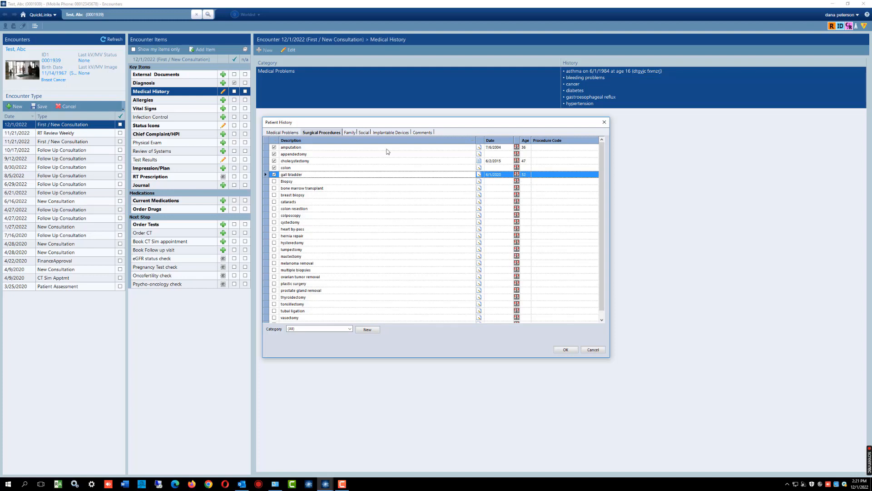
- In the family history, replace the father's cancer and heart attack problems with asthma and bleeding problems
{"action": "left_click", "coordinate": [350, 133]}
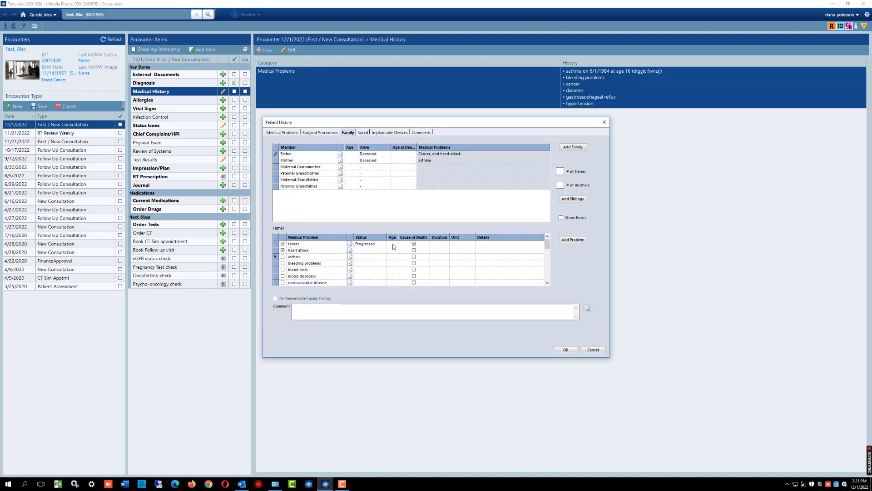
{"action": "left_click", "coordinate": [282, 244]}
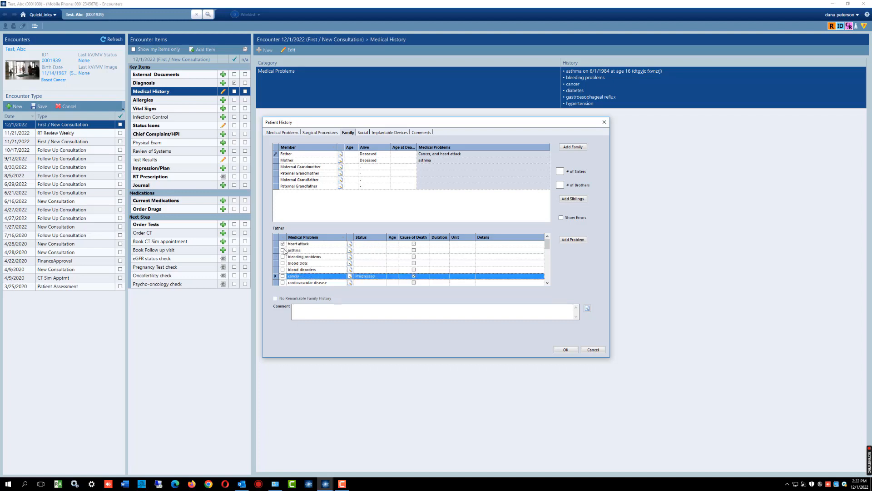
{"action": "left_click", "coordinate": [283, 244]}
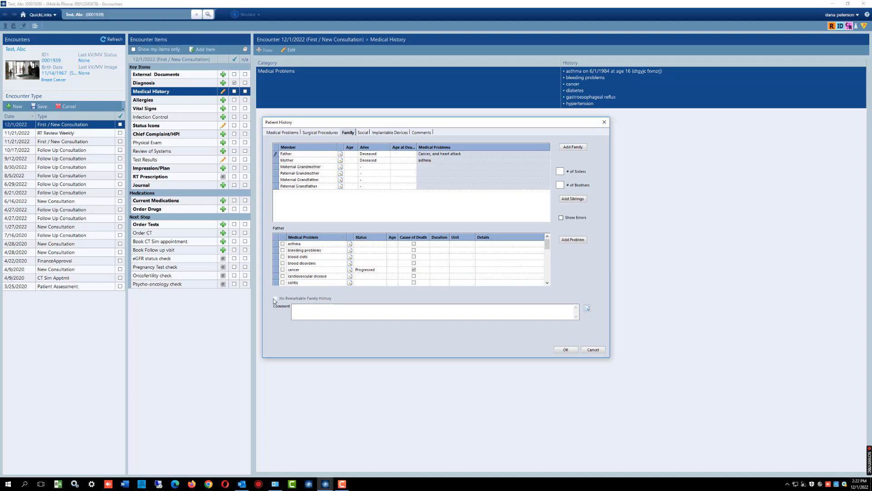
{"action": "left_click", "coordinate": [283, 244]}
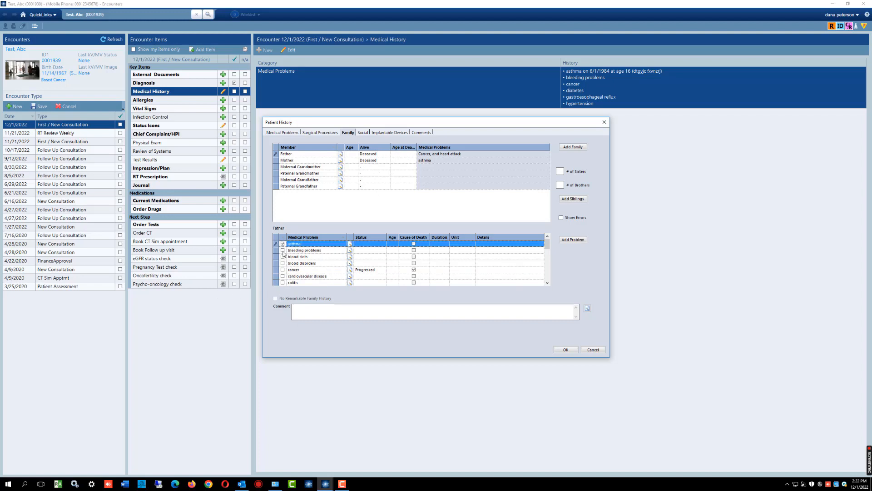
{"action": "left_click", "coordinate": [282, 250]}
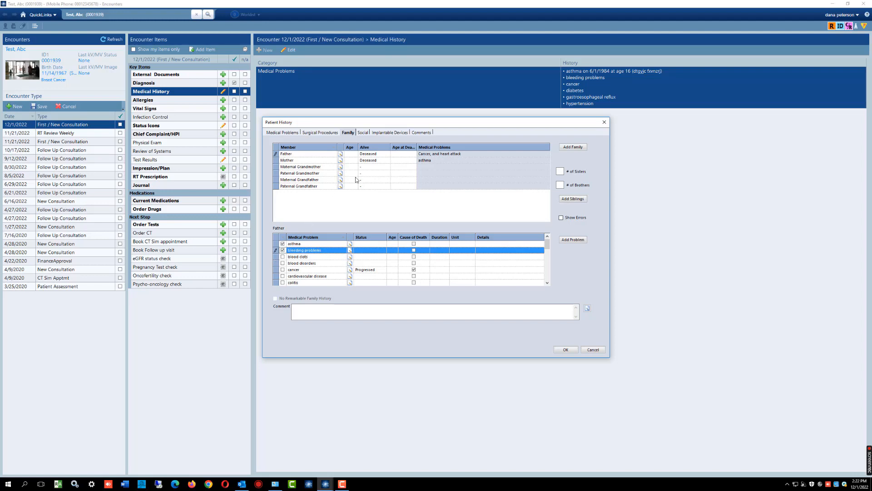
- Add the placeholder comment "wefSGVxhWEFsdf" to the father's family history entry and accept it
{"action": "left_click", "coordinate": [298, 156]}
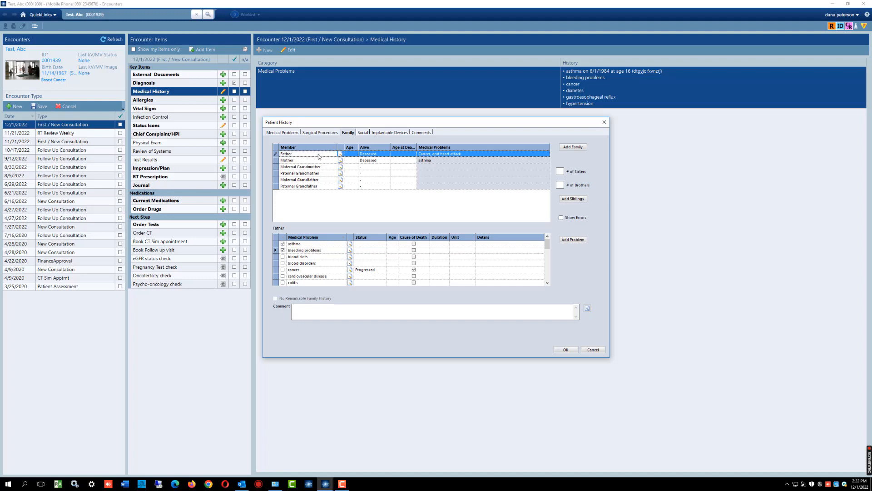
{"action": "left_click", "coordinate": [355, 155]}
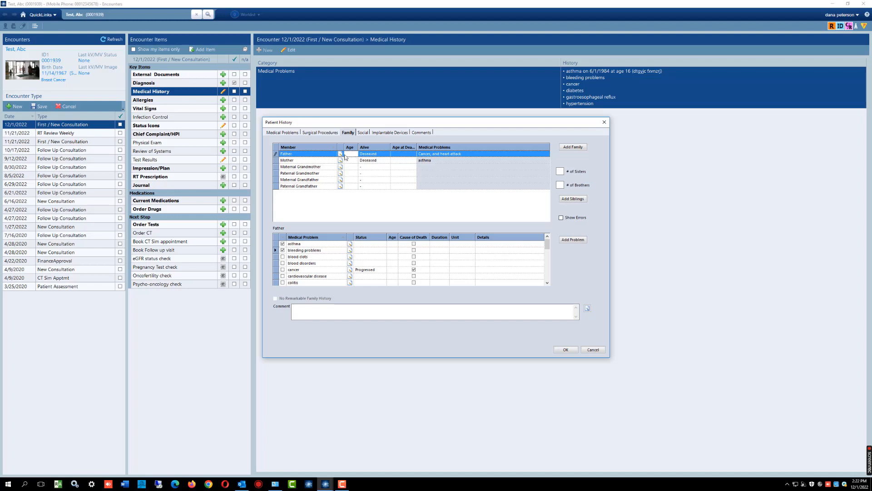
{"action": "left_click", "coordinate": [341, 154]}
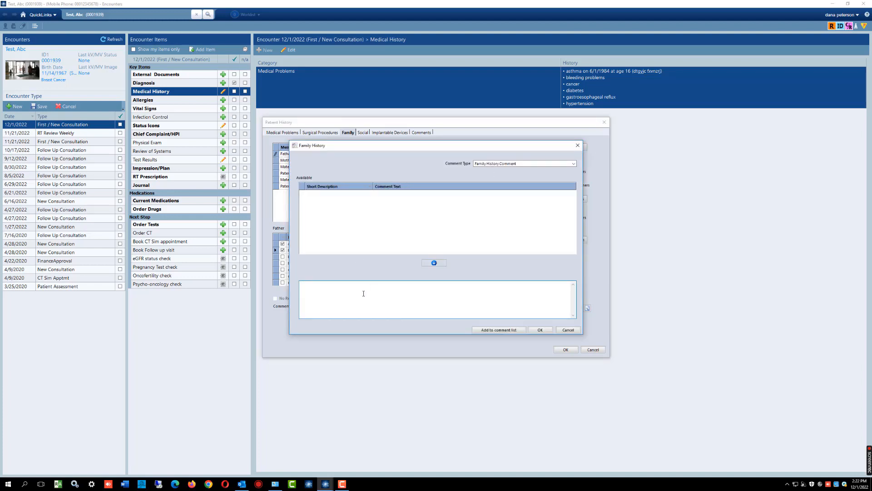
{"action": "type", "text": "wefSGVxhWEFsdf"}
{"action": "left_click", "coordinate": [546, 331]}
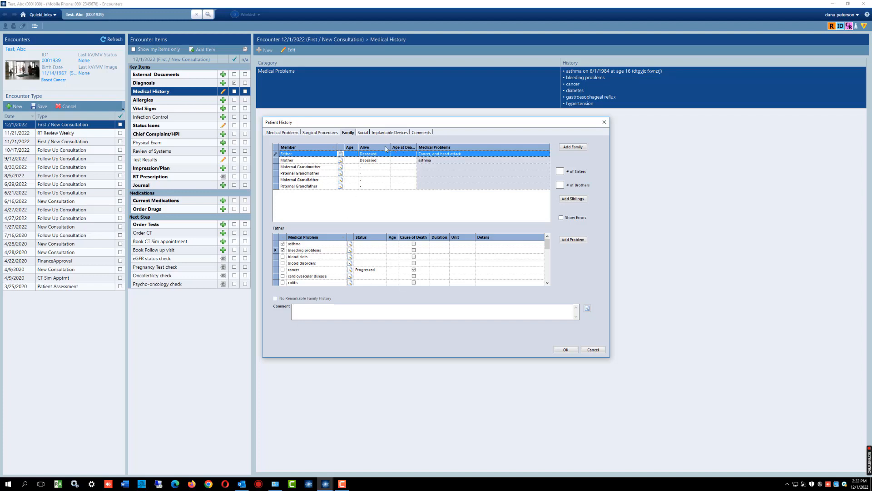
- Record the social history smoking status as current every day smoker since 1/1/2014, at 3 packs per day
{"action": "left_click", "coordinate": [364, 133]}
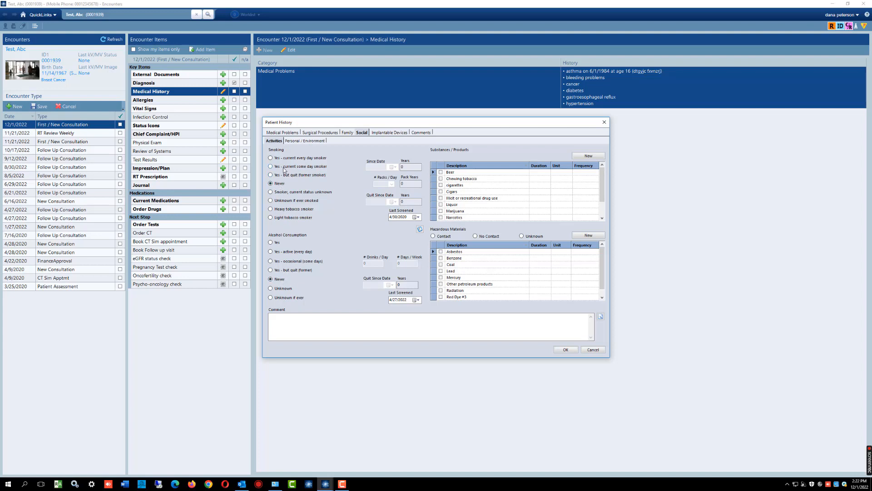
{"action": "left_click", "coordinate": [271, 158]}
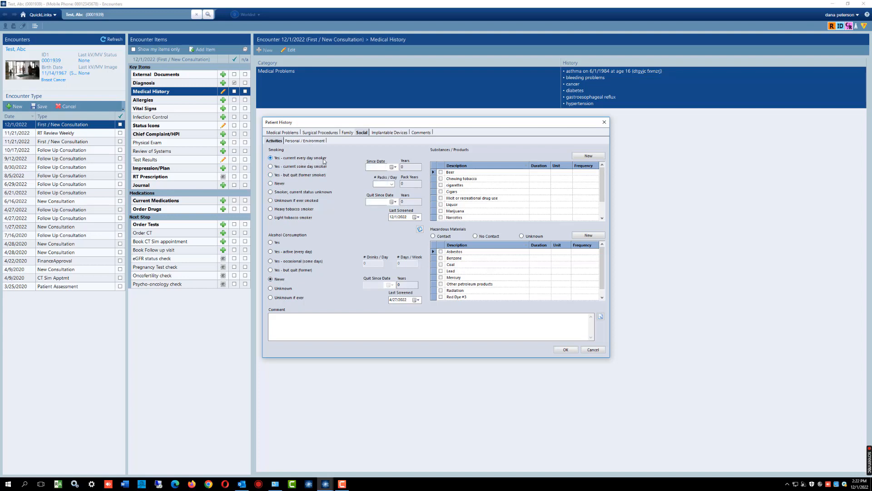
{"action": "left_click", "coordinate": [393, 169]}
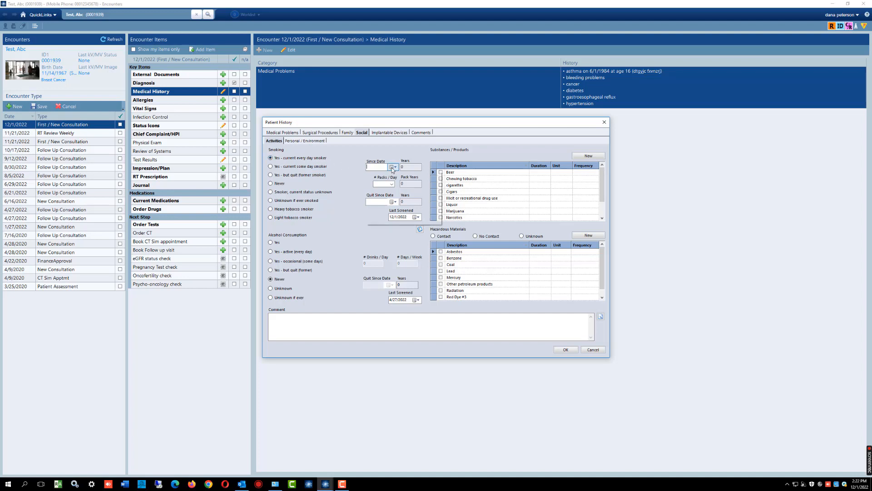
{"action": "left_click", "coordinate": [402, 177]}
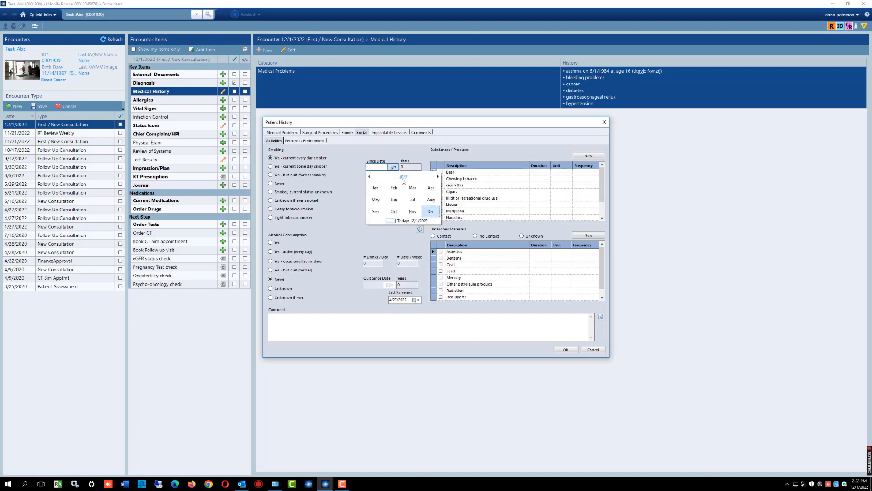
{"action": "left_click", "coordinate": [403, 178]}
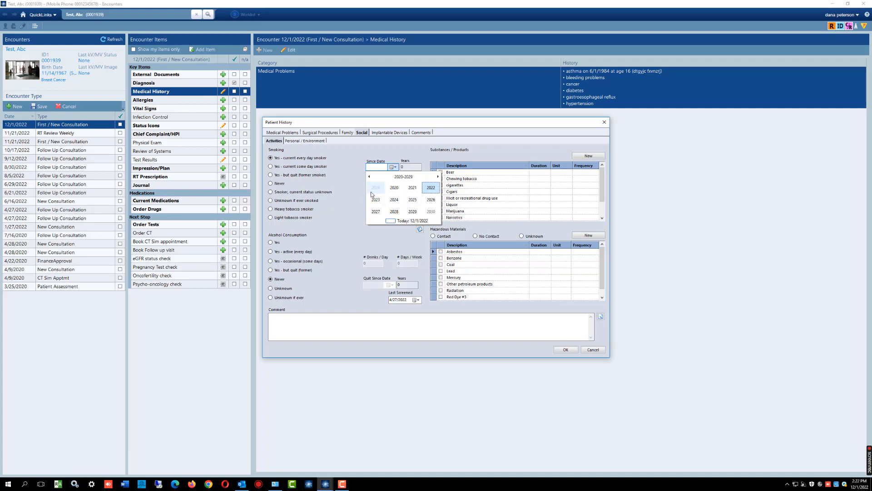
{"action": "left_click", "coordinate": [369, 177]}
{"action": "left_click", "coordinate": [394, 202]}
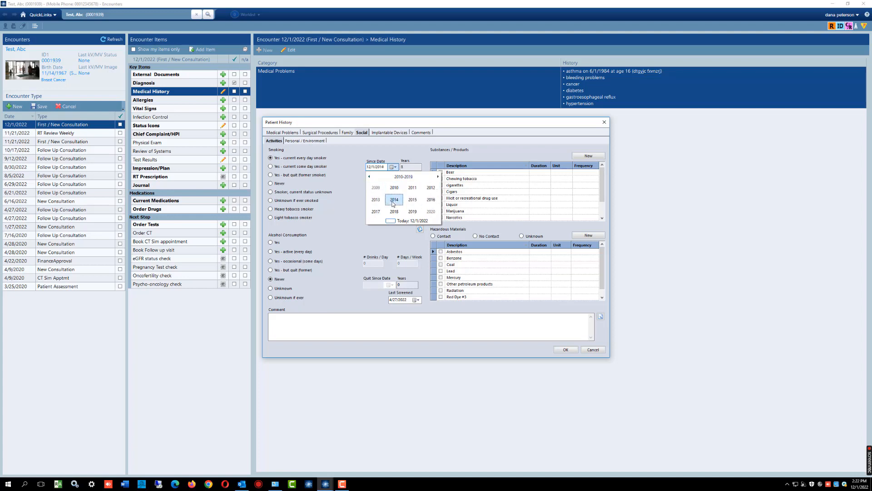
{"action": "left_click", "coordinate": [376, 188]}
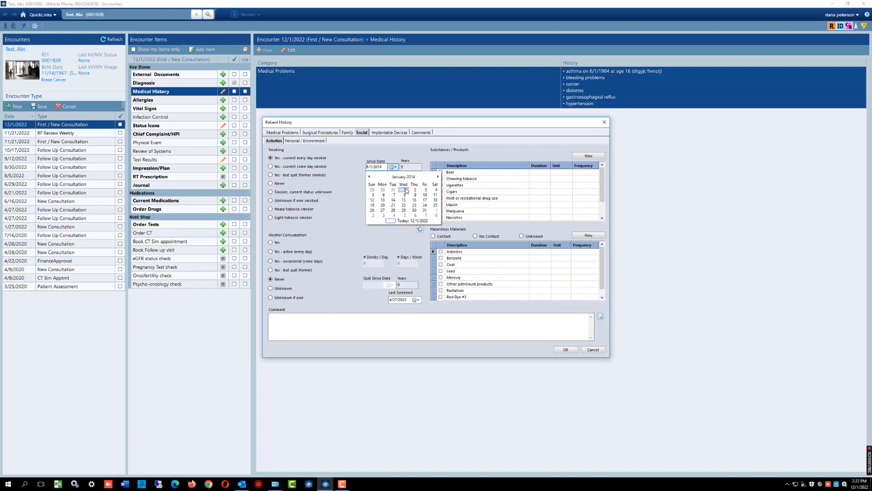
{"action": "left_click", "coordinate": [406, 190]}
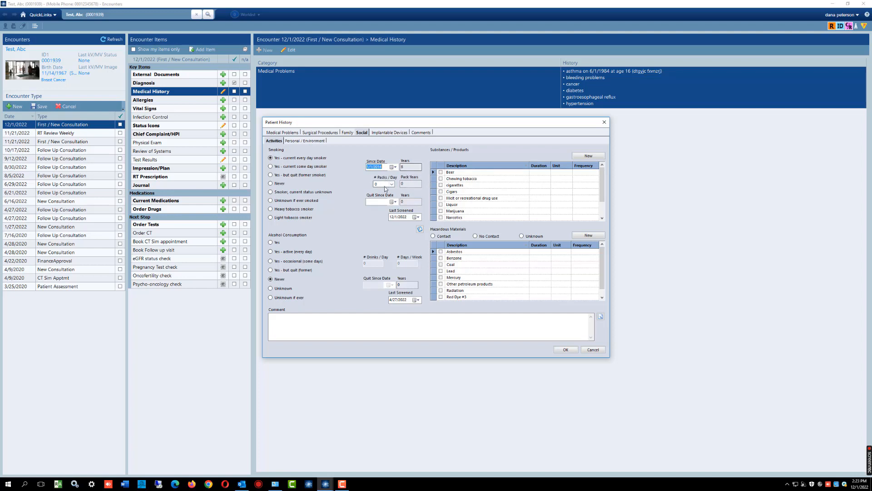
{"action": "left_click", "coordinate": [391, 184]}
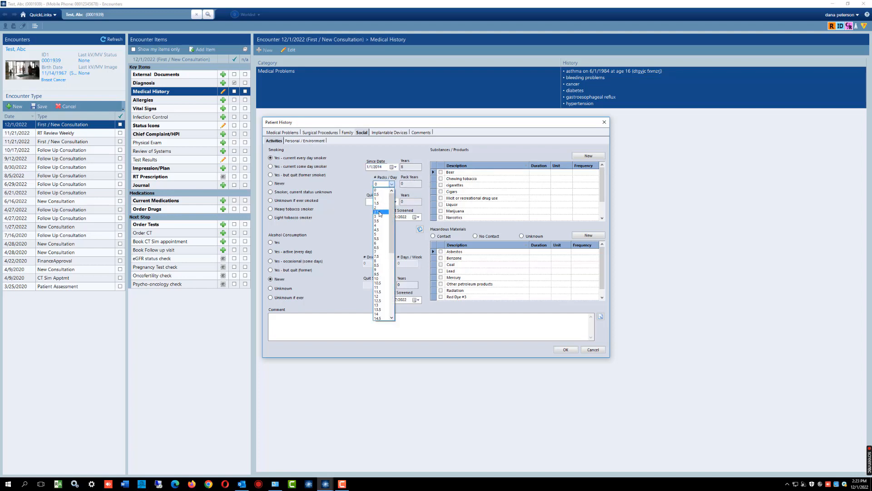
{"action": "left_click", "coordinate": [378, 219]}
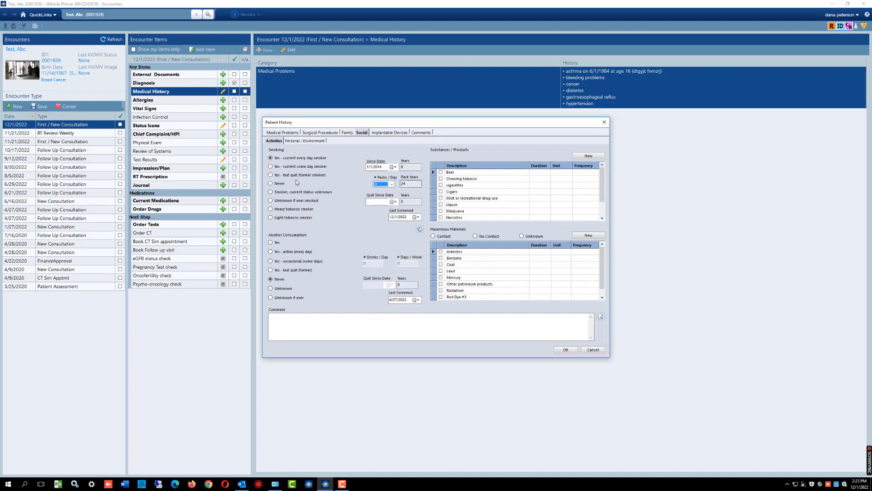
- Change the smoking status to former smoker with a quit since date of 6/1/2021
{"action": "left_click", "coordinate": [271, 175]}
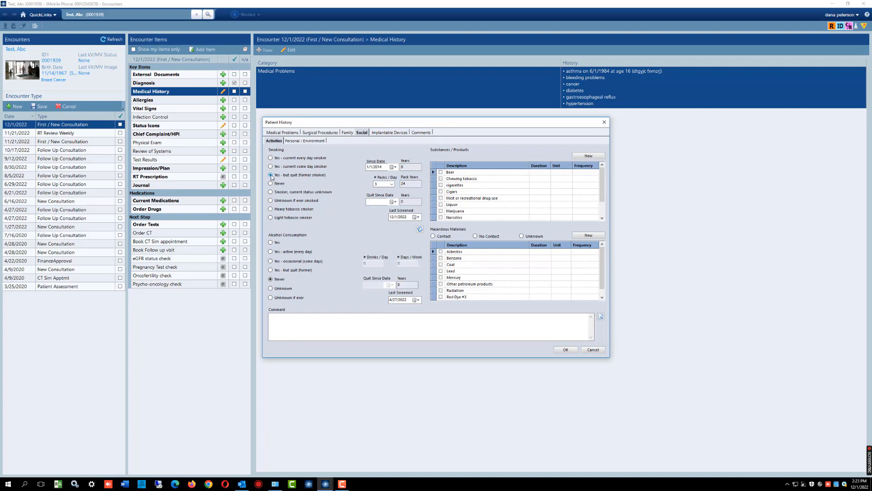
{"action": "left_click", "coordinate": [393, 203]}
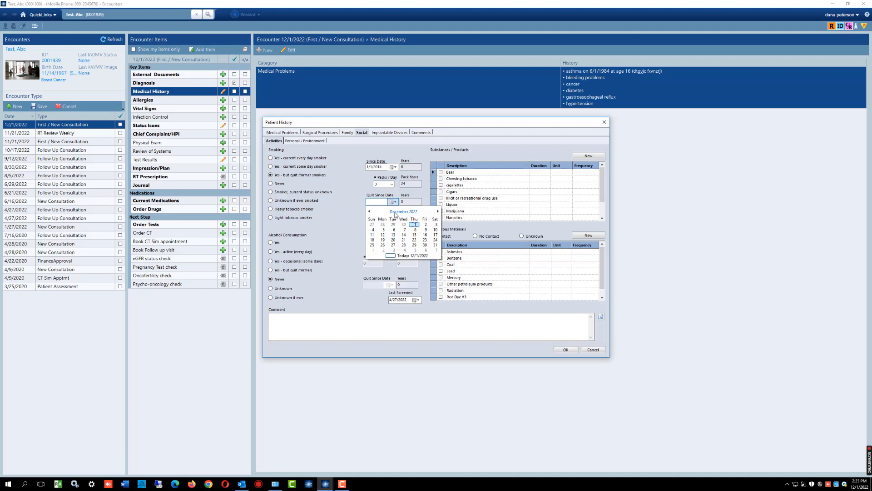
{"action": "left_click", "coordinate": [398, 212]}
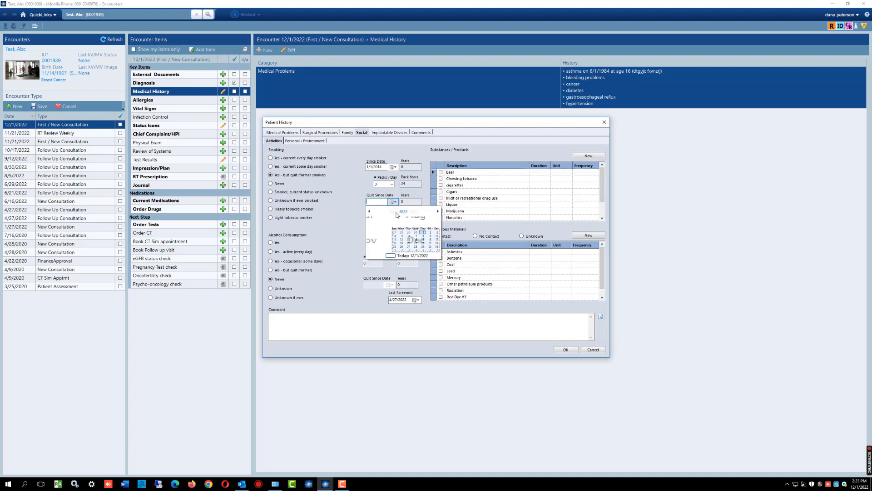
{"action": "left_click", "coordinate": [369, 211]}
{"action": "left_click", "coordinate": [394, 234]}
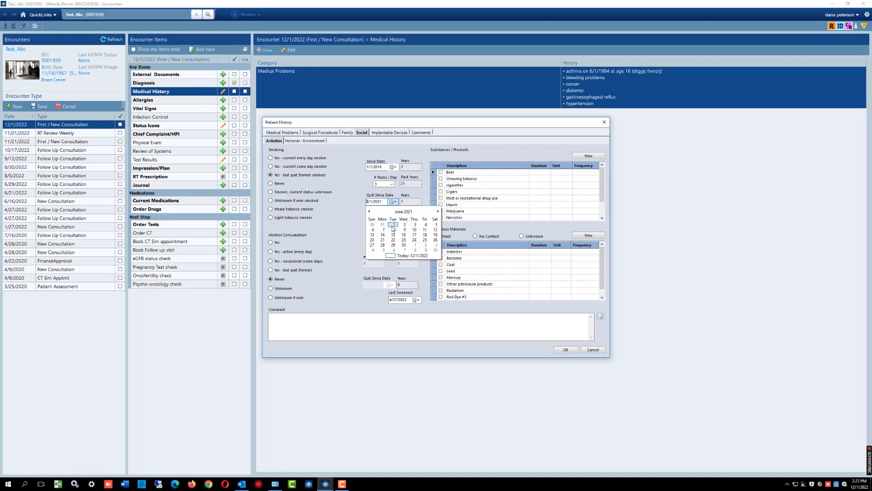
{"action": "left_click", "coordinate": [393, 225]}
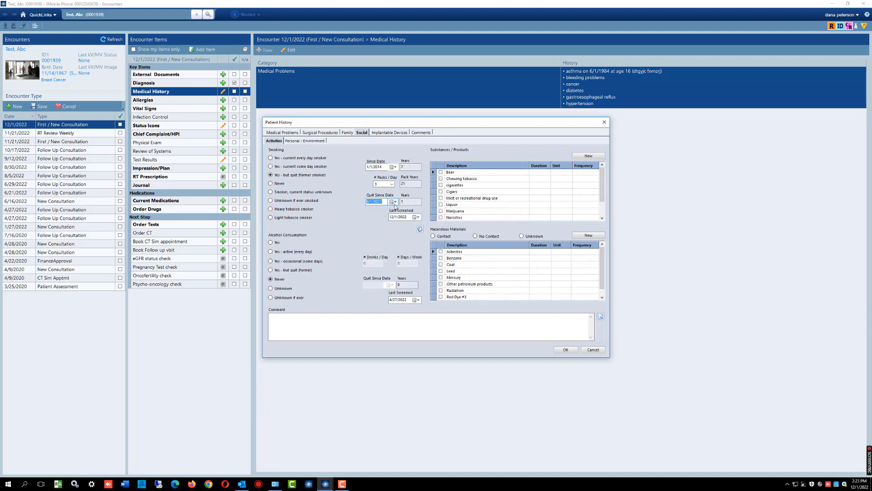
{"action": "left_click", "coordinate": [410, 203]}
- Start a new comment entry in the patient history comments
{"action": "left_click", "coordinate": [421, 132]}
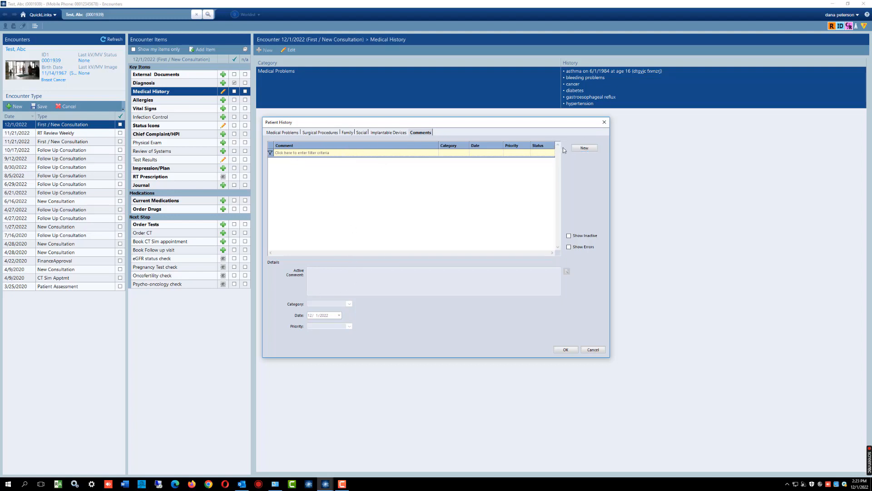
{"action": "left_click", "coordinate": [585, 148]}
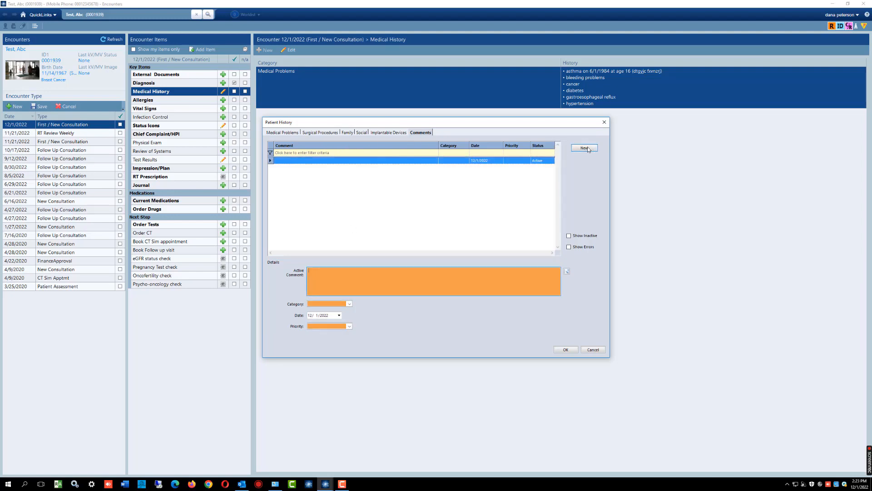
{"action": "left_click", "coordinate": [333, 279]}
{"action": "type", "text": "vERY ANXIOUS ABOUT"}
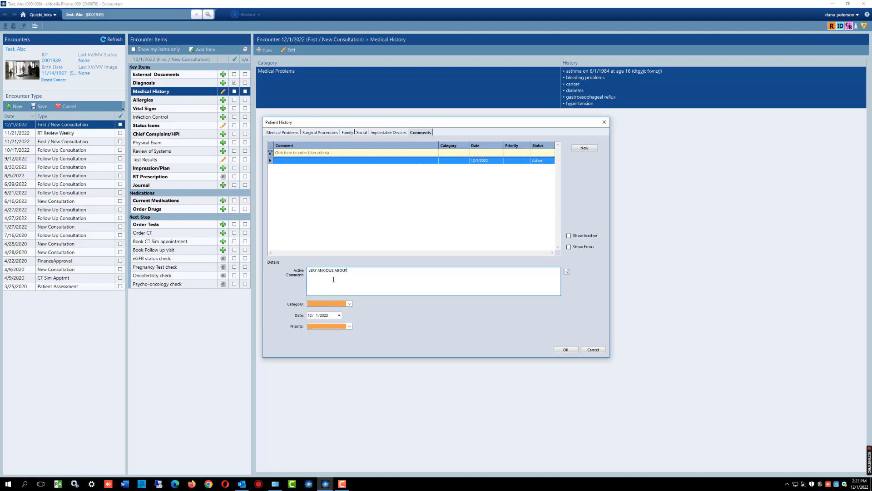
{"action": "type", "text": " TIME AWAY FROM YOUNG CHILDREN"}
{"action": "left_click_drag", "start_coordinate": [423, 272], "coordinate": [308, 271]}
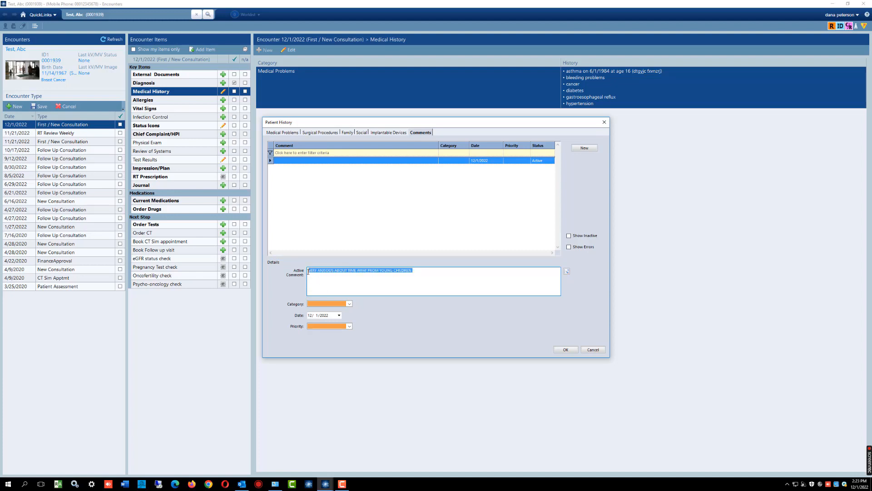
{"action": "key", "text": "BackSpace"}
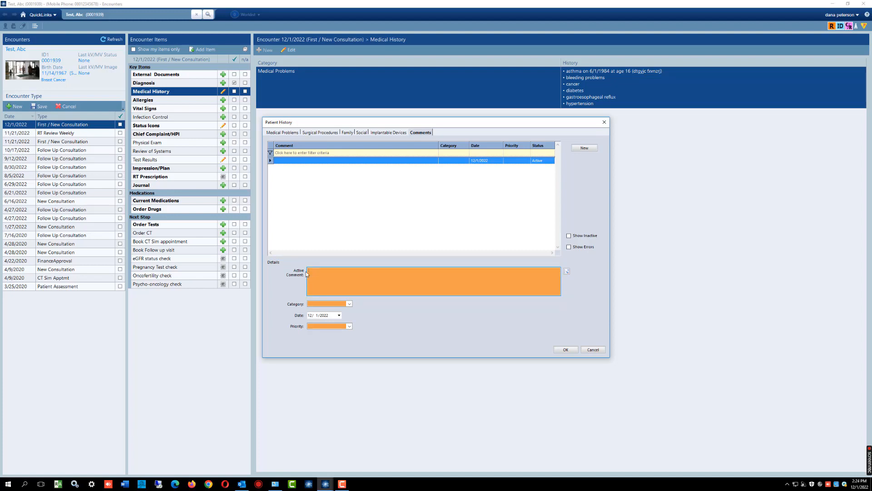
- Enter "Possible penicillin allergy" as the comment with category General and priority High, and accept the patient history
{"action": "type", "text": "Possible penicillin allergy"}
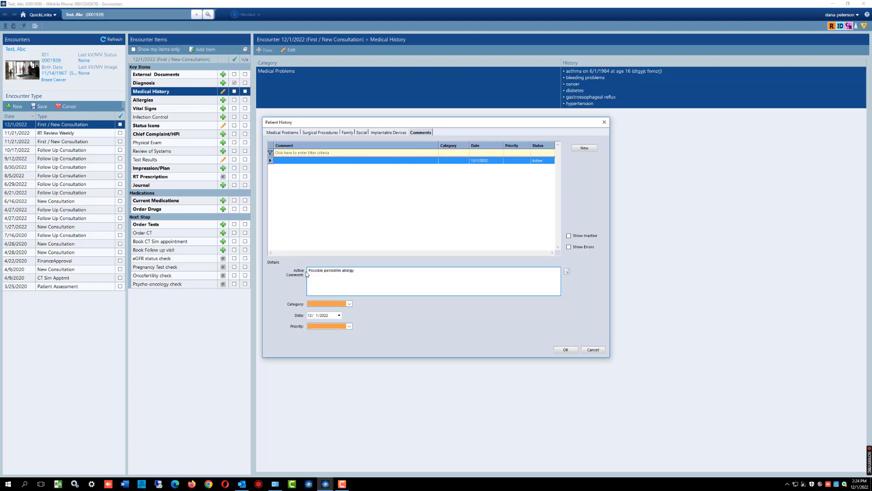
{"action": "left_click", "coordinate": [349, 304]}
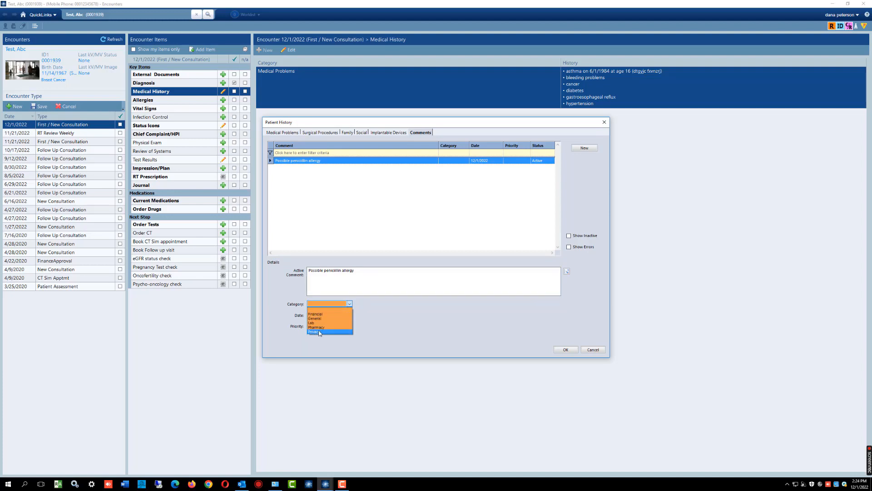
{"action": "left_click", "coordinate": [319, 318]}
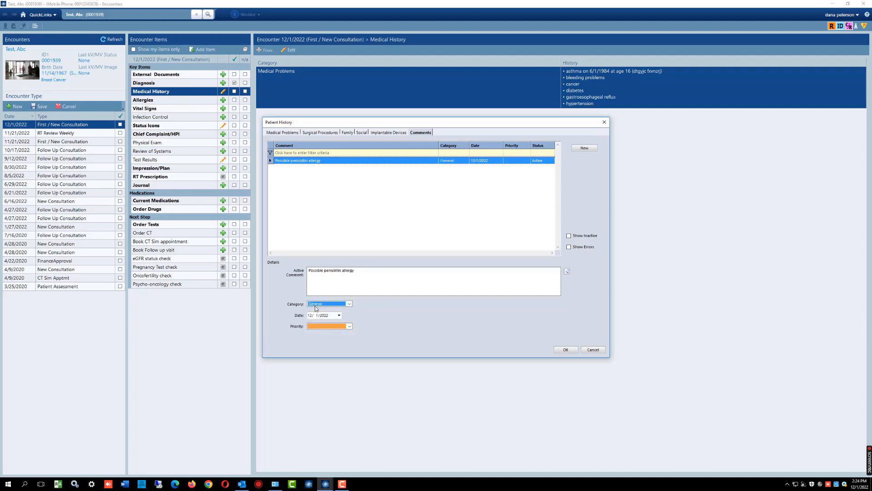
{"action": "left_click", "coordinate": [349, 326]}
{"action": "left_click", "coordinate": [325, 338]}
{"action": "left_click", "coordinate": [566, 349]}
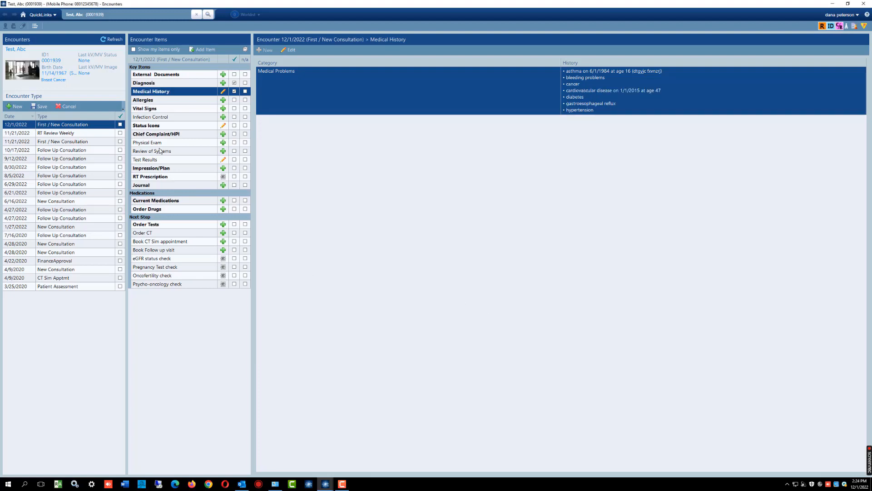
- Reopen the patient history to check the saved comment entry, and close it
{"action": "left_click", "coordinate": [185, 97]}
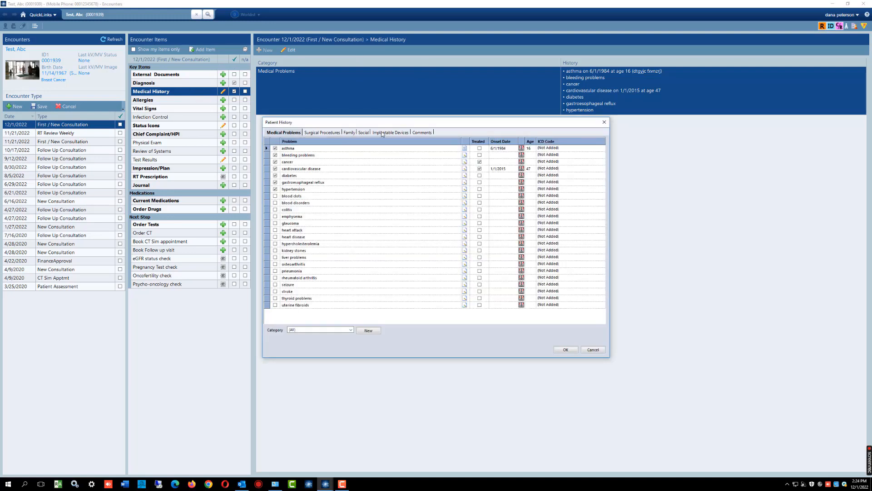
{"action": "left_click", "coordinate": [422, 132]}
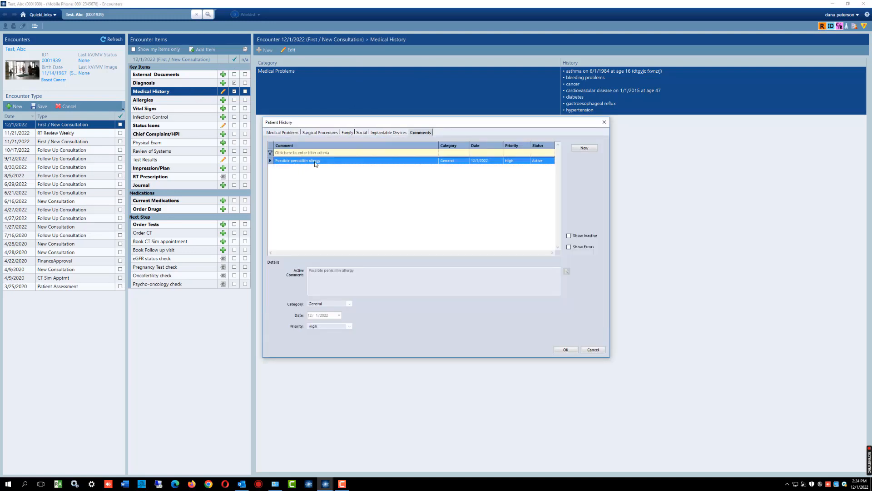
{"action": "left_click", "coordinate": [565, 350]}
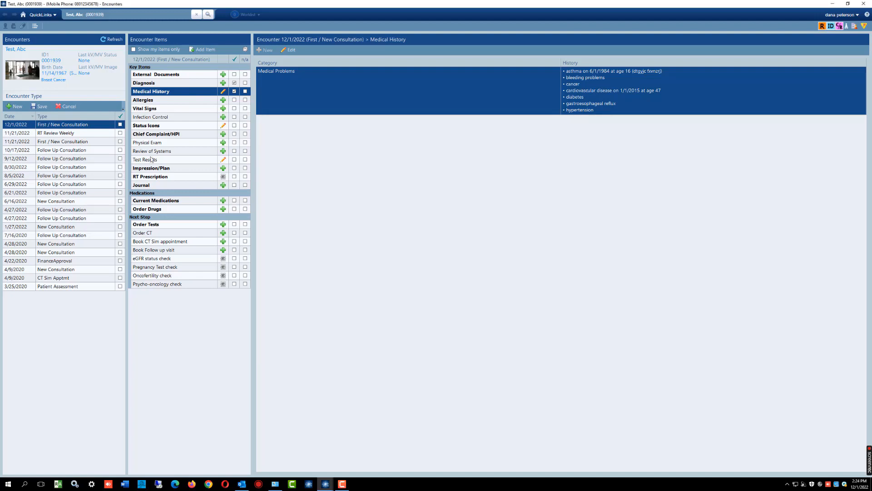
- Add a Food allergy entry for Beans to the encounter's allergies and accept it
{"action": "left_click", "coordinate": [142, 101]}
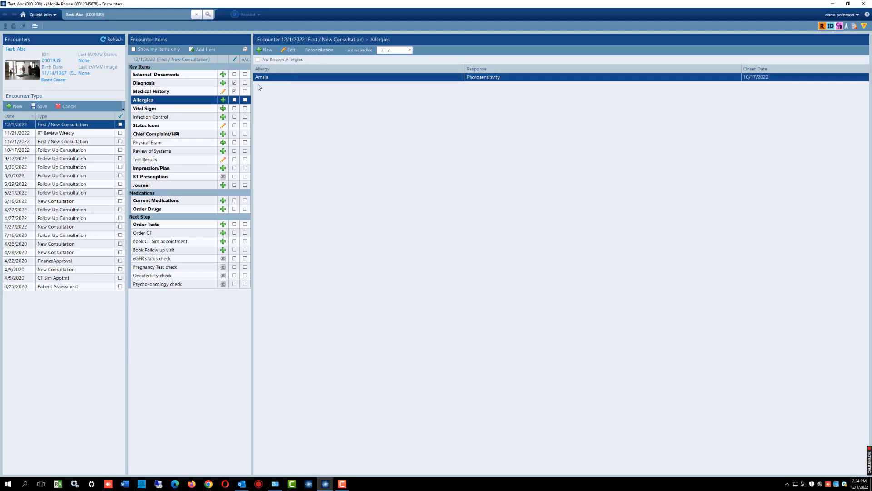
{"action": "left_click", "coordinate": [287, 50]}
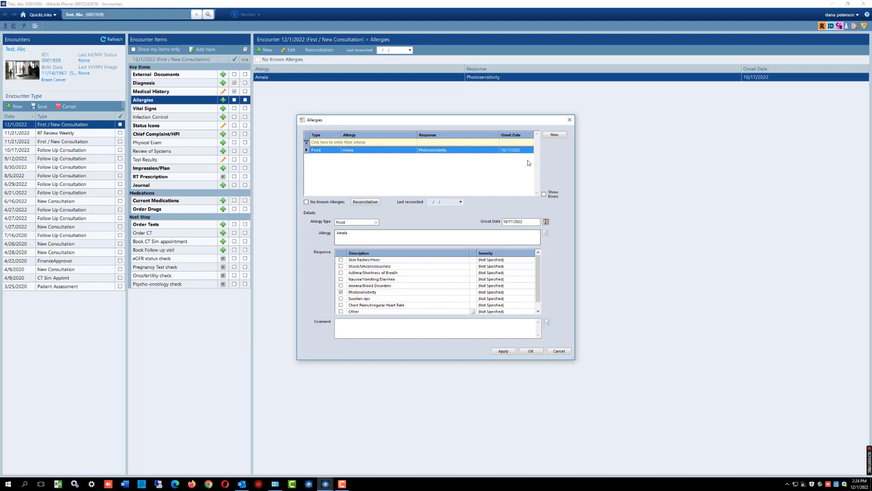
{"action": "left_click", "coordinate": [554, 135]}
{"action": "left_click", "coordinate": [354, 225]}
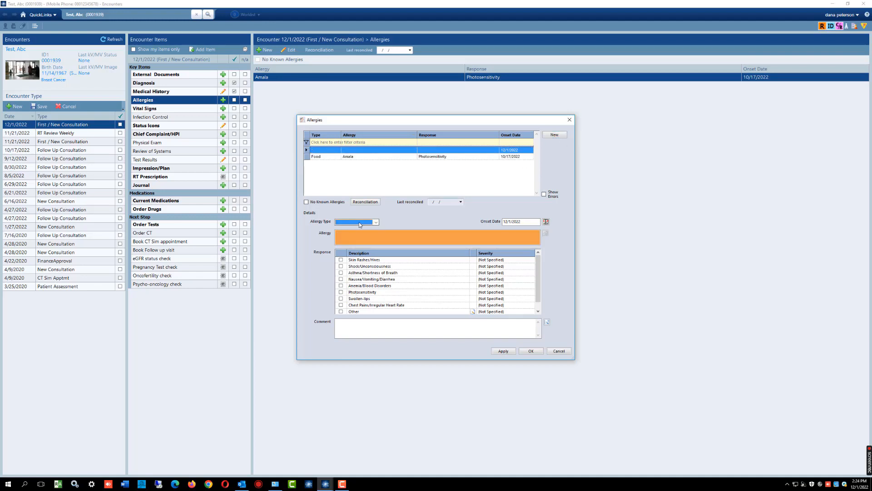
{"action": "left_click", "coordinate": [376, 222]}
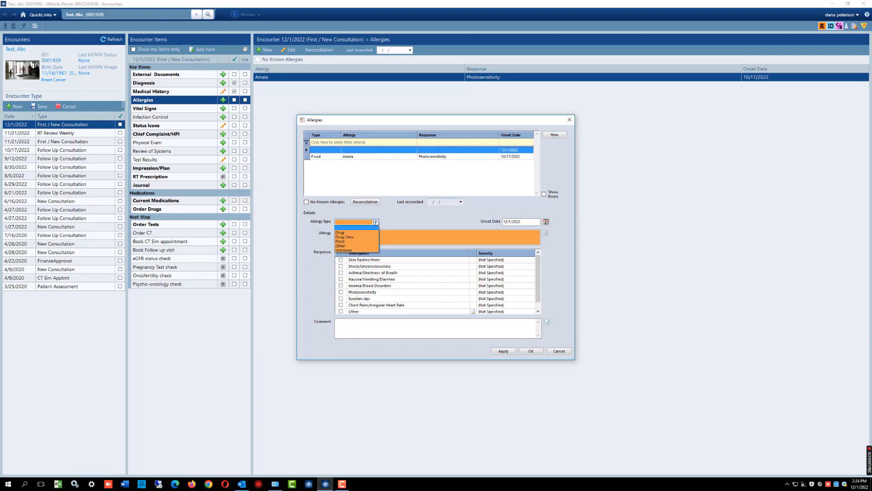
{"action": "left_click", "coordinate": [345, 231]}
{"action": "left_click", "coordinate": [346, 234]}
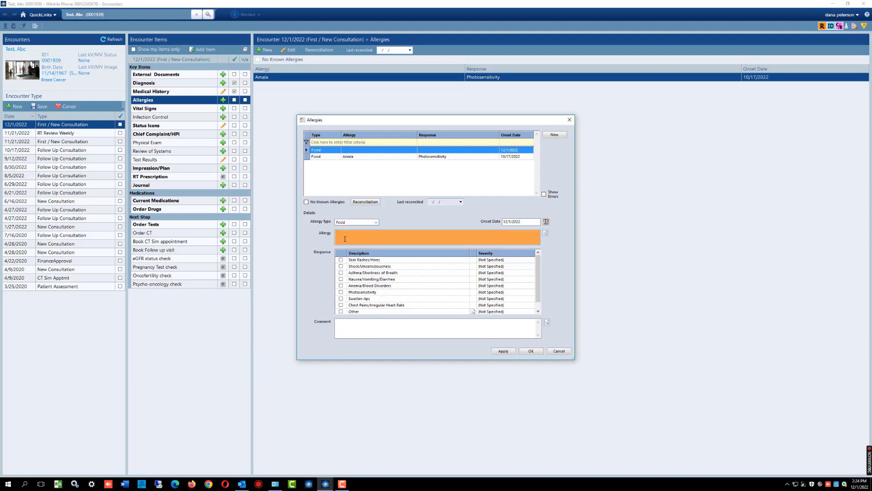
{"action": "type", "text": "Beans"}
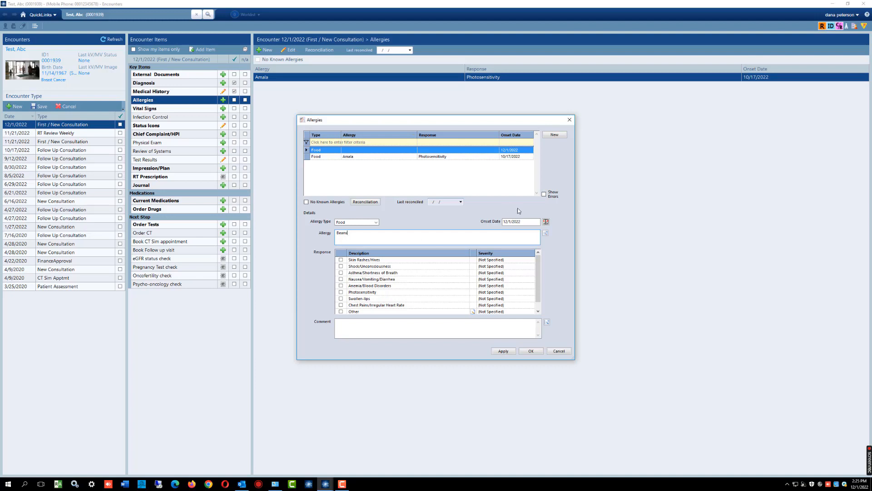
{"action": "left_click", "coordinate": [531, 351]}
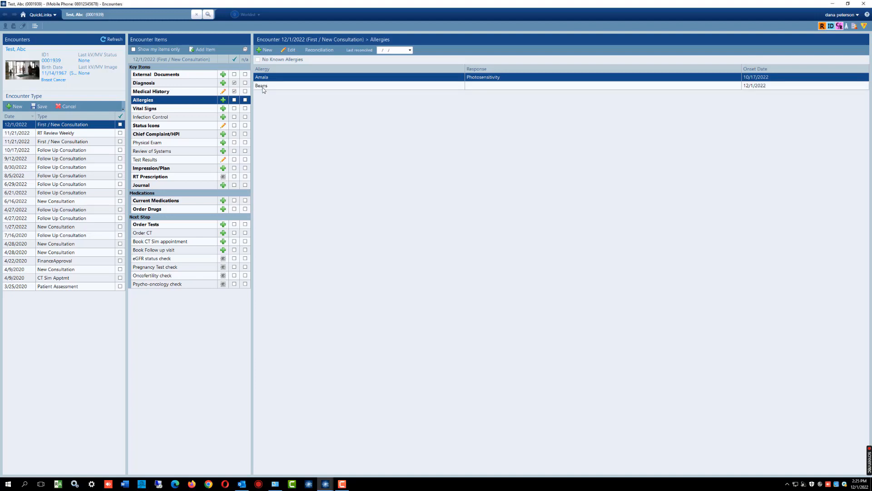
- Add an allergy of type Other for Grass with a Skin Rashes/Hives response, accept it and select its entry
{"action": "left_click", "coordinate": [266, 50]}
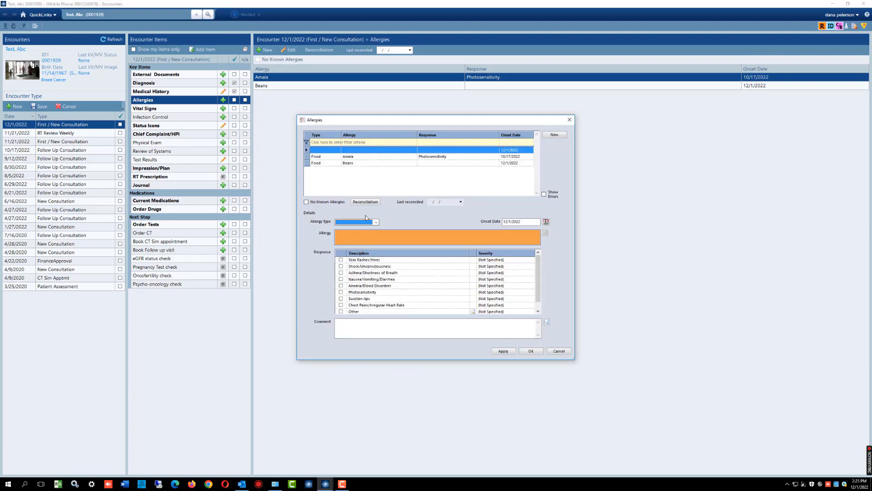
{"action": "left_click", "coordinate": [376, 222]}
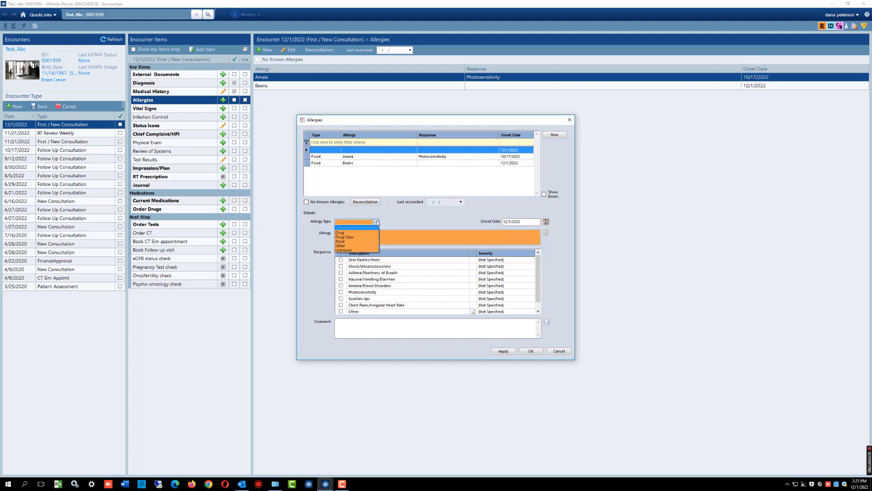
{"action": "left_click", "coordinate": [341, 232]}
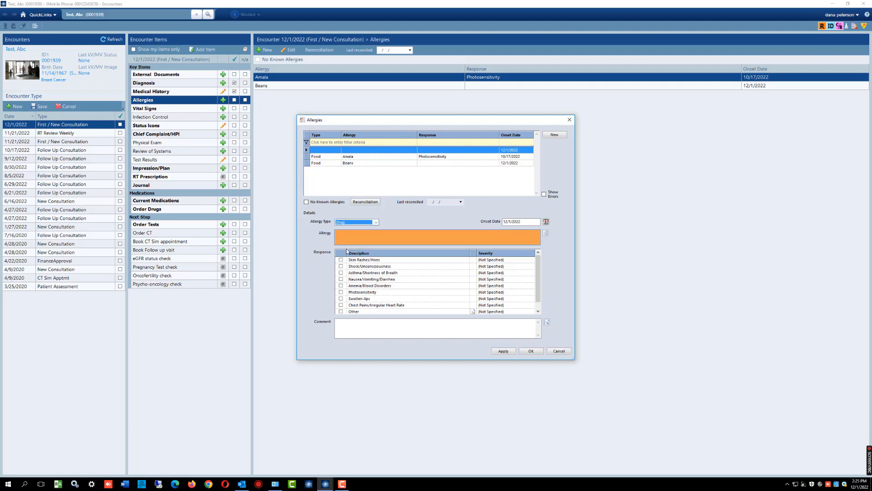
{"action": "left_click", "coordinate": [370, 223]}
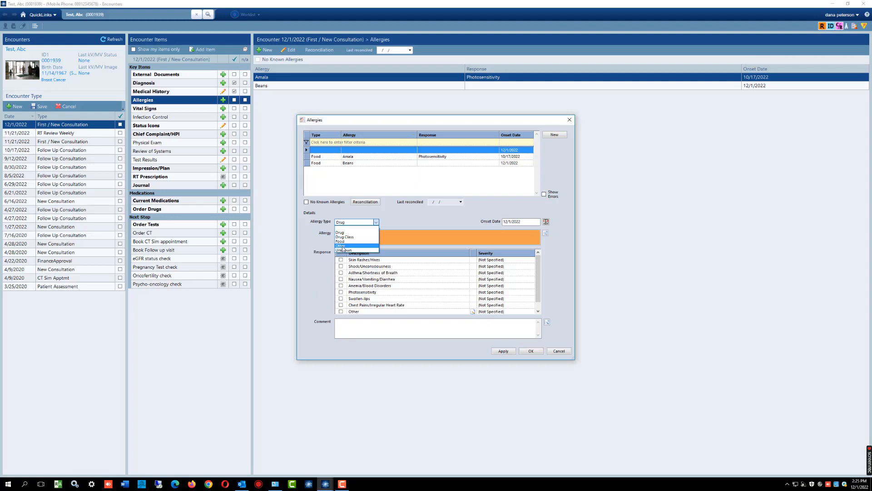
{"action": "left_click", "coordinate": [342, 245]}
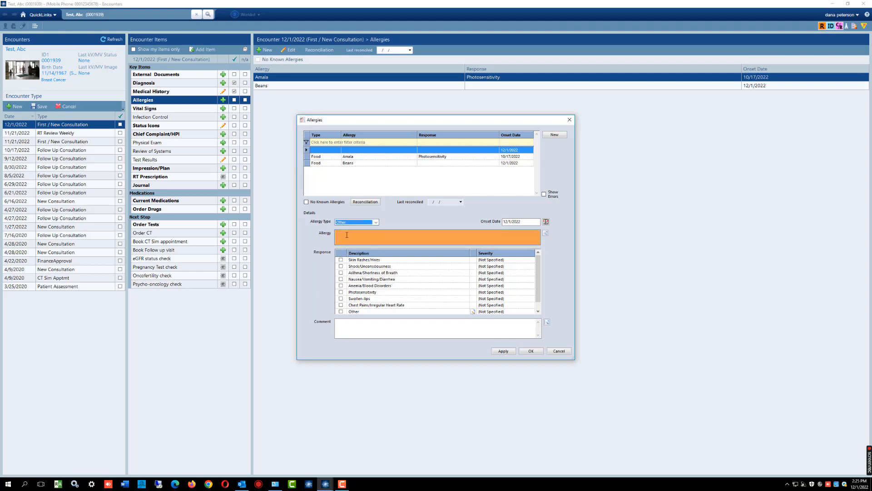
{"action": "left_click", "coordinate": [347, 234]}
{"action": "type", "text": "Grass"}
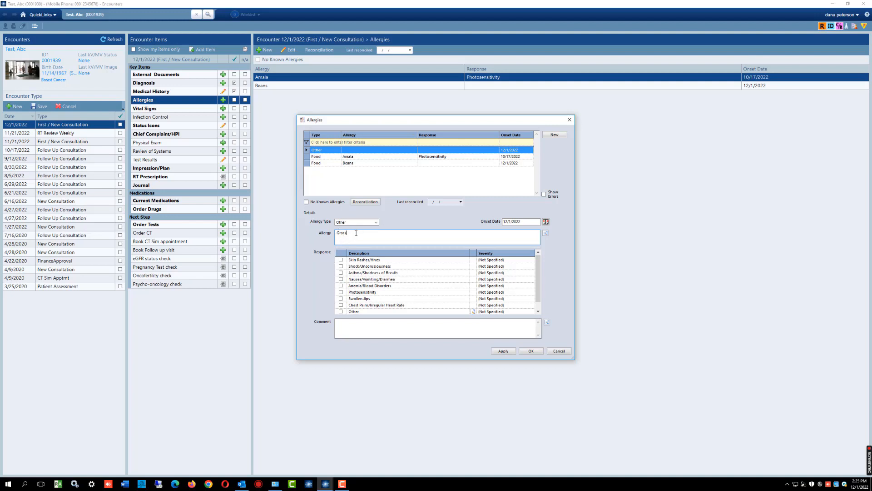
{"action": "left_click", "coordinate": [341, 260]}
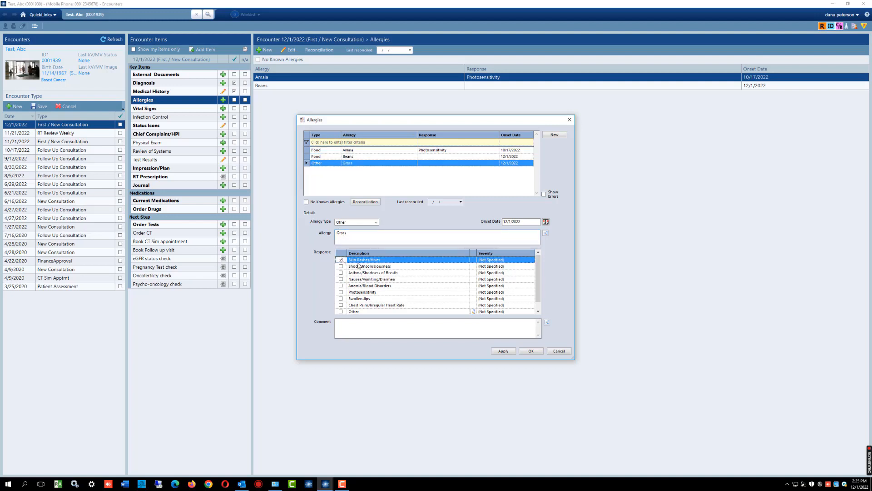
{"action": "left_click", "coordinate": [522, 349]}
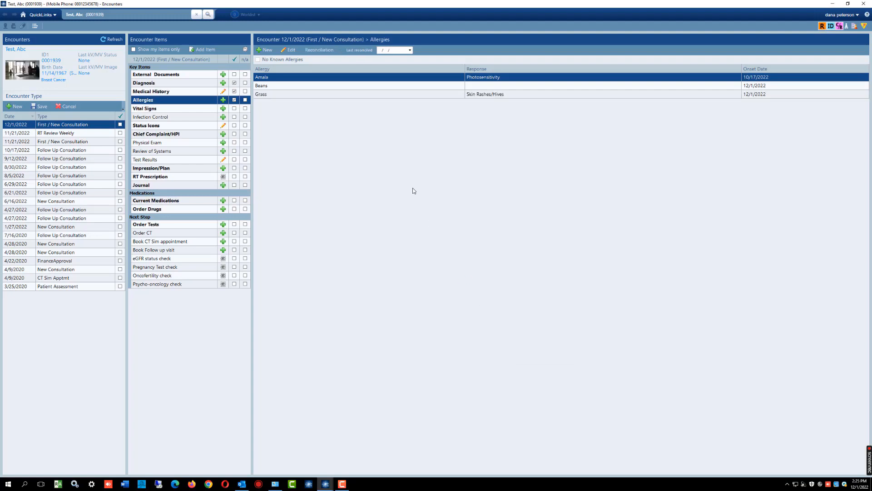
{"action": "left_click", "coordinate": [275, 94]}
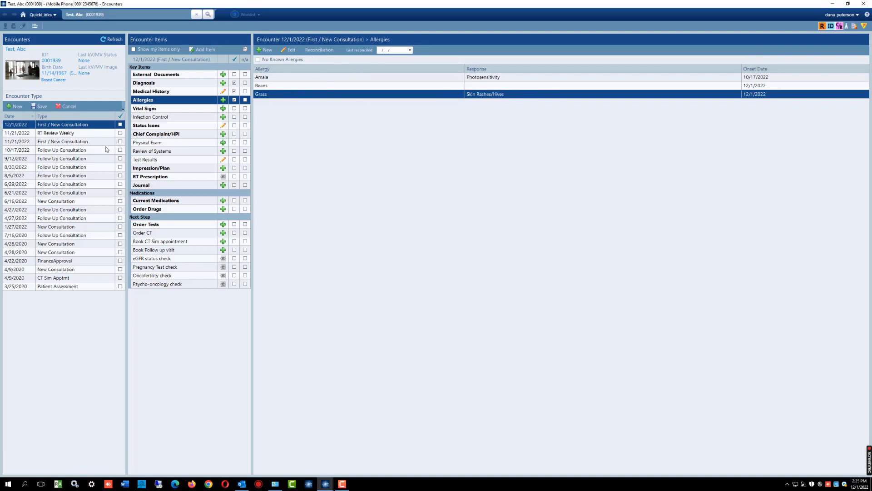
- View the encounter's vital signs and set the weight chart's start date to 9/13/2021
{"action": "left_click", "coordinate": [165, 108]}
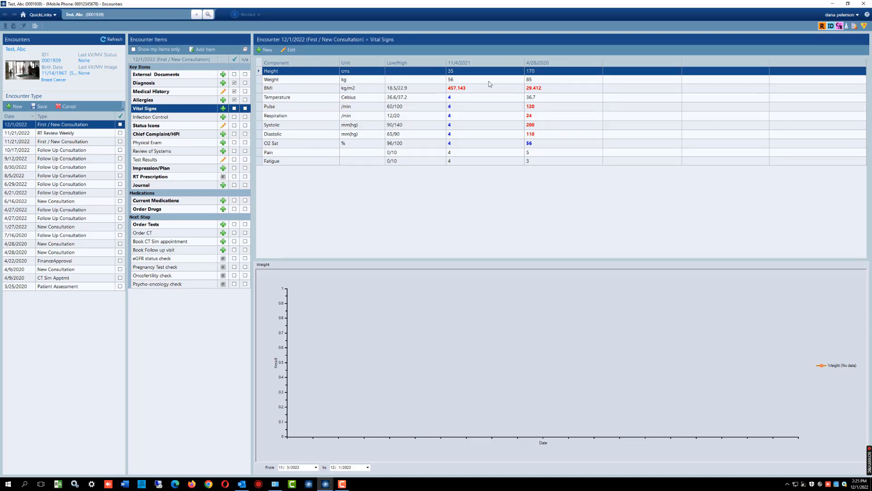
{"action": "left_click", "coordinate": [316, 467]}
{"action": "left_click", "coordinate": [294, 411]}
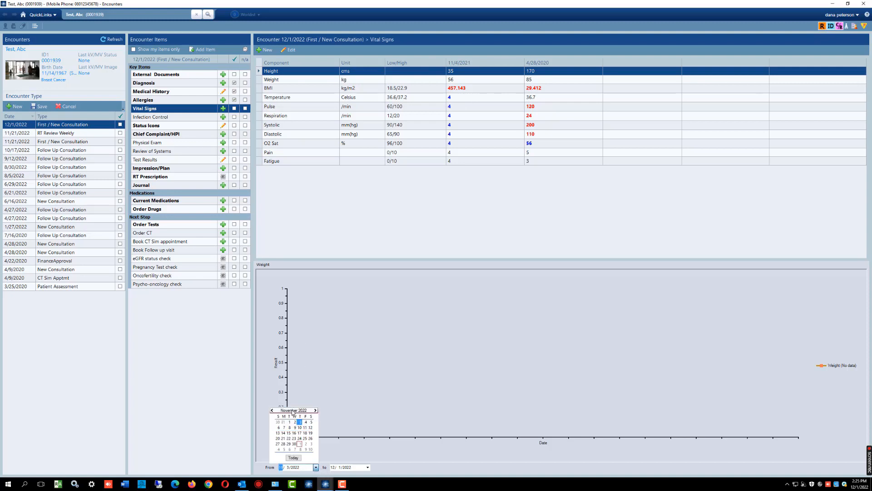
{"action": "left_click", "coordinate": [272, 411]}
{"action": "left_click", "coordinate": [272, 410]}
{"action": "left_click", "coordinate": [272, 411]}
{"action": "left_click", "coordinate": [271, 410]}
{"action": "left_click", "coordinate": [271, 410]}
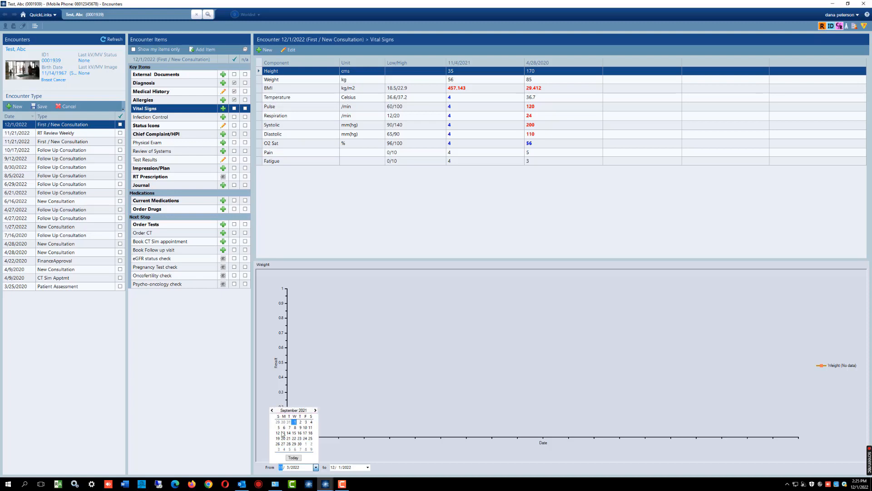
{"action": "left_click", "coordinate": [283, 432]}
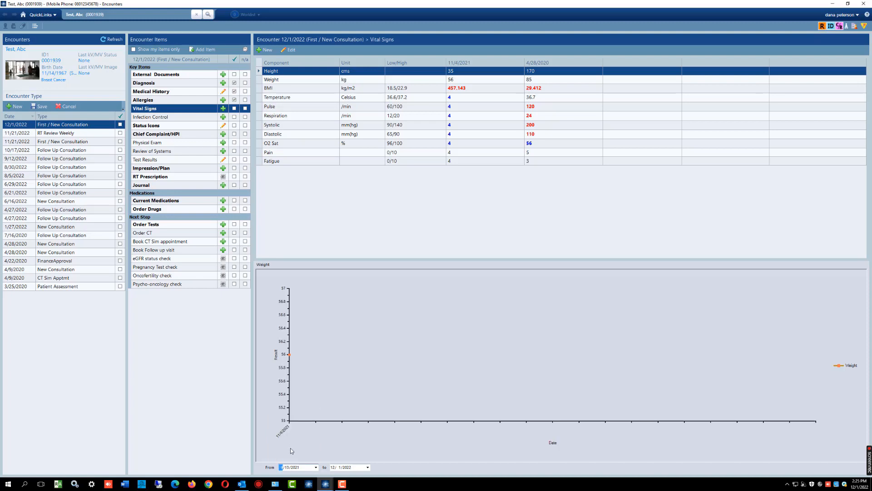
- Move the weight chart's start date back to 12/9/2019
{"action": "left_click", "coordinate": [315, 467]}
{"action": "left_click", "coordinate": [272, 411]}
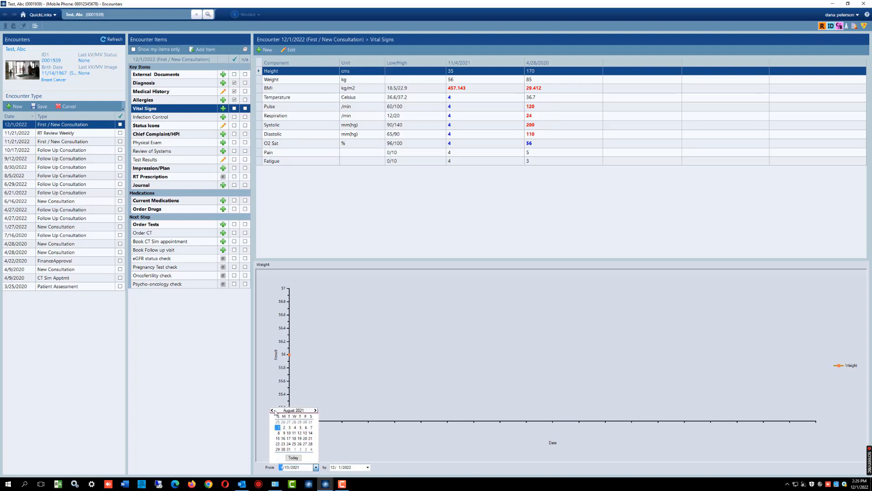
{"action": "left_click", "coordinate": [272, 410]}
{"action": "left_click", "coordinate": [273, 411]}
{"action": "left_click", "coordinate": [273, 410]}
{"action": "left_click", "coordinate": [272, 410]}
{"action": "left_click", "coordinate": [273, 410]}
{"action": "left_click", "coordinate": [272, 410]}
{"action": "left_click", "coordinate": [272, 410]}
{"action": "left_click", "coordinate": [273, 411]}
{"action": "left_click", "coordinate": [273, 411]}
{"action": "left_click", "coordinate": [273, 411]}
{"action": "left_click", "coordinate": [273, 411]}
{"action": "left_click", "coordinate": [273, 411]}
{"action": "left_click", "coordinate": [273, 411]}
{"action": "left_click", "coordinate": [273, 412]}
{"action": "left_click", "coordinate": [273, 412]}
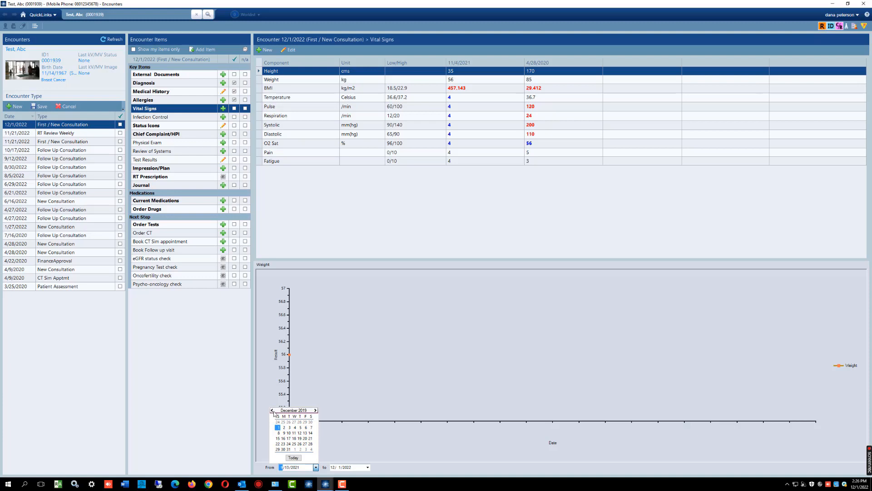
{"action": "left_click", "coordinate": [285, 433]}
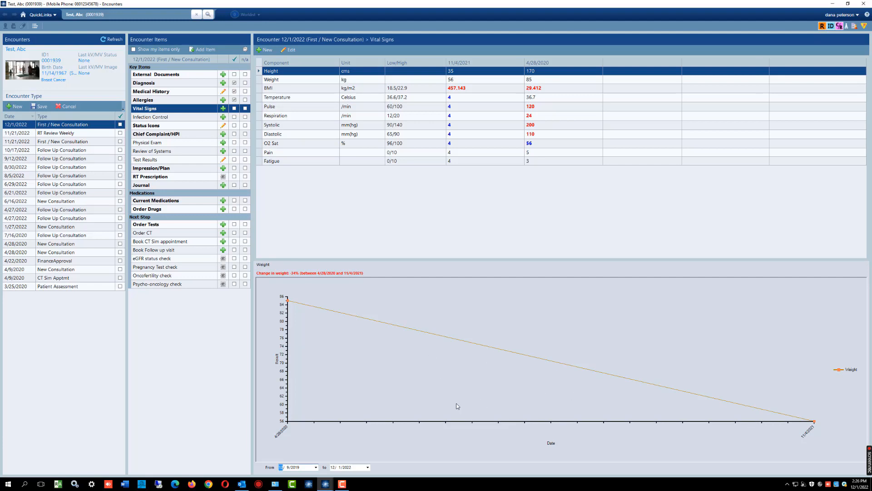
- Open a new Infection Control record for the encounter, filter the infection type by TB and accept the dialog
{"action": "left_click", "coordinate": [150, 119]}
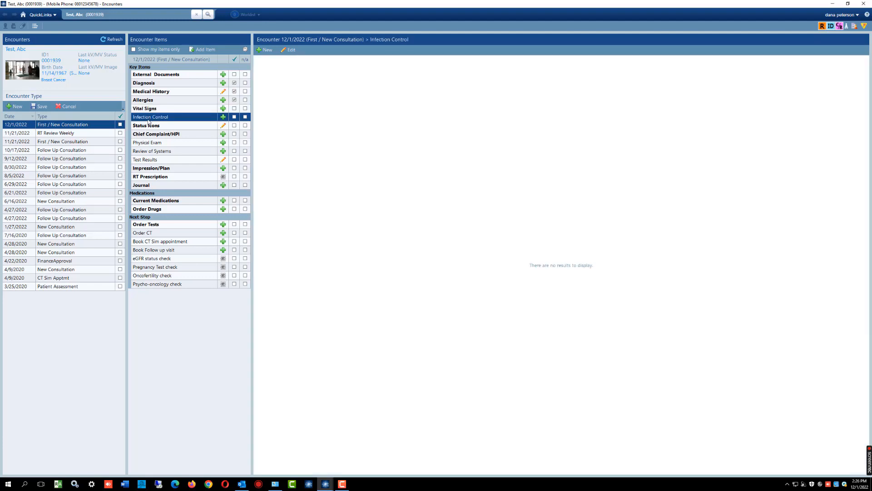
{"action": "left_click", "coordinate": [264, 51]}
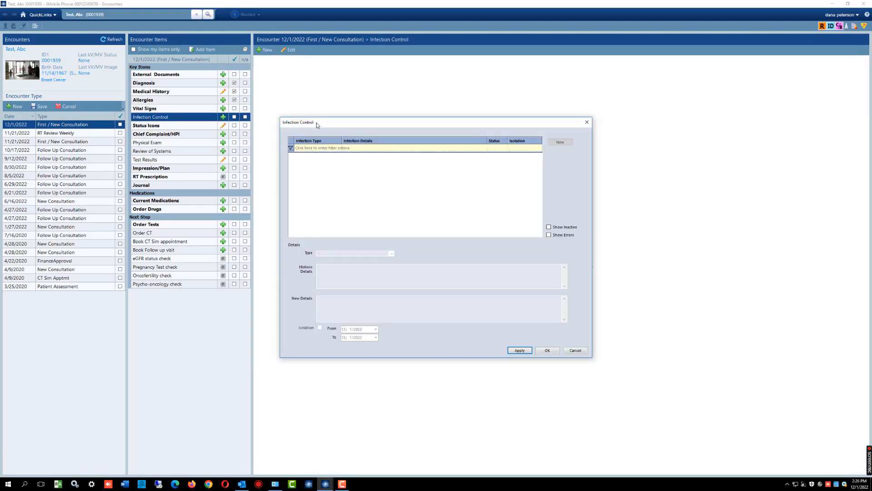
{"action": "left_click", "coordinate": [315, 148]}
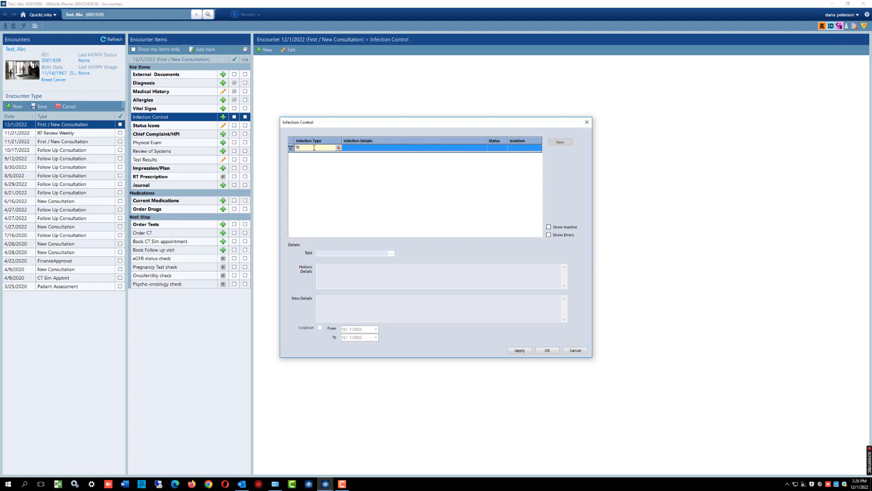
{"action": "left_click", "coordinate": [548, 350]}
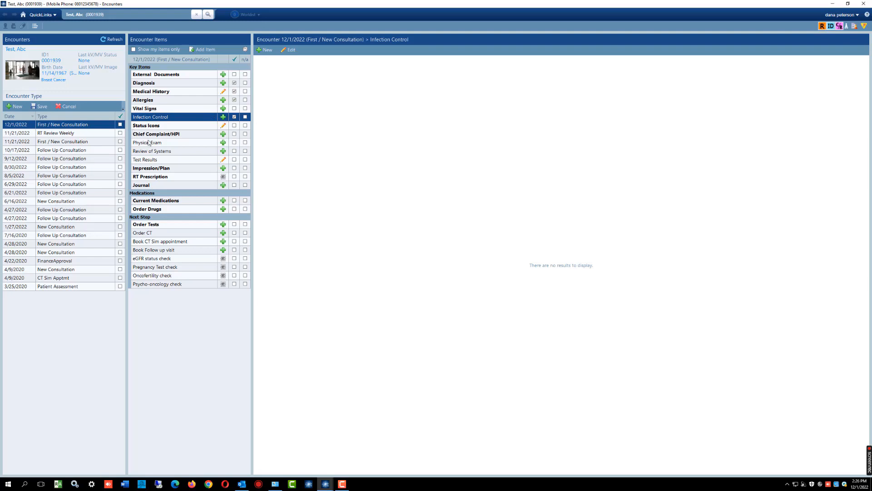
- Edit the patient's status icons to disable Referral and enable Ambulance, and accept the changes
{"action": "left_click", "coordinate": [153, 126]}
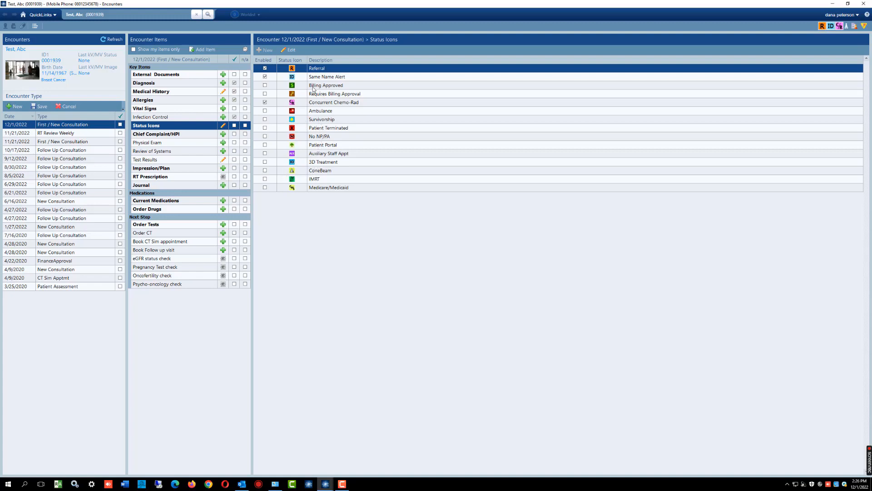
{"action": "left_click", "coordinate": [266, 77]}
{"action": "left_click", "coordinate": [267, 103]}
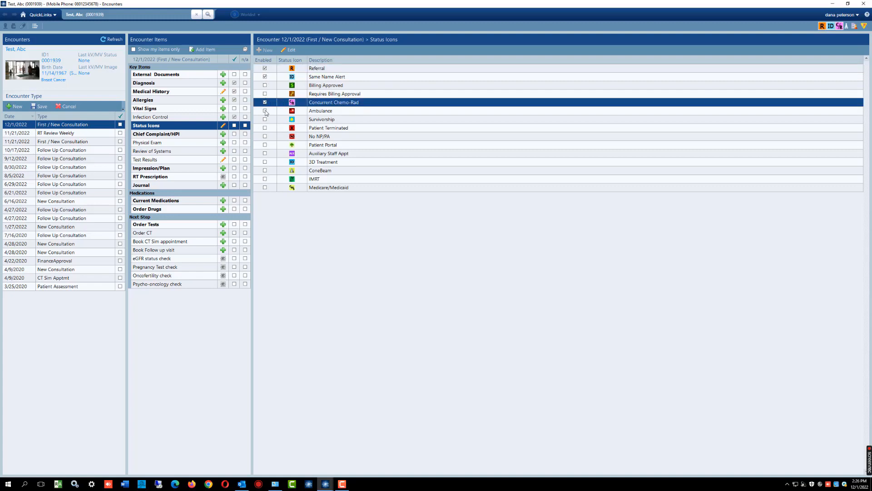
{"action": "left_click", "coordinate": [265, 112]}
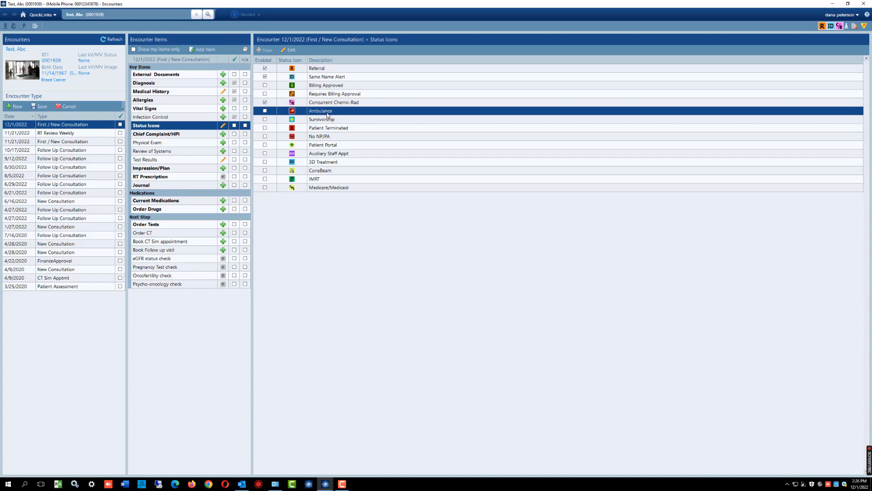
{"action": "left_click", "coordinate": [291, 51]}
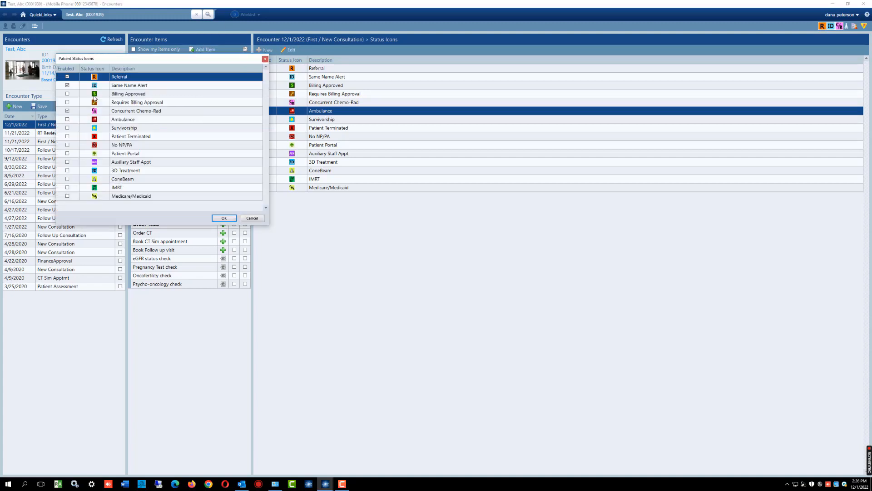
{"action": "left_click", "coordinate": [68, 85]}
{"action": "left_click", "coordinate": [67, 111]}
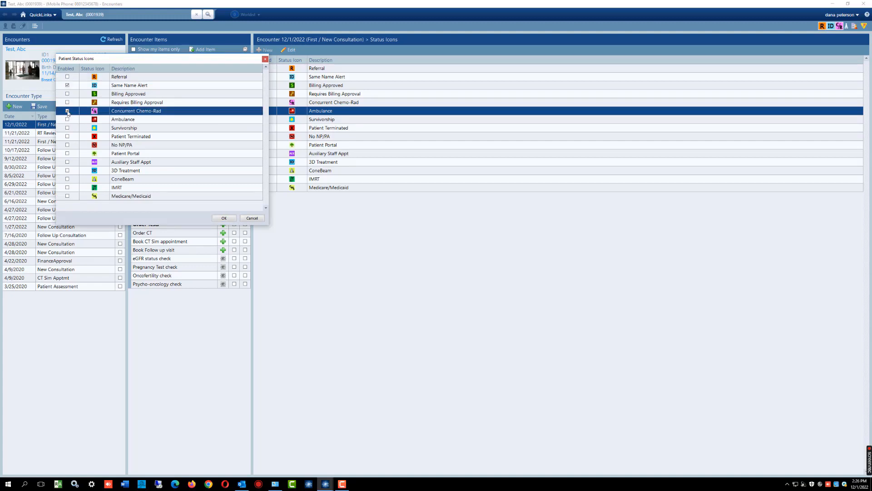
{"action": "left_click", "coordinate": [68, 120]}
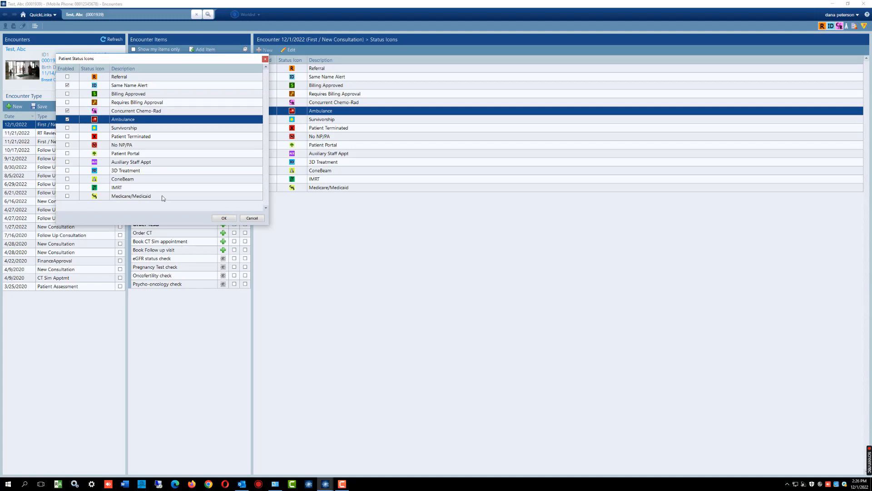
{"action": "left_click", "coordinate": [224, 218]}
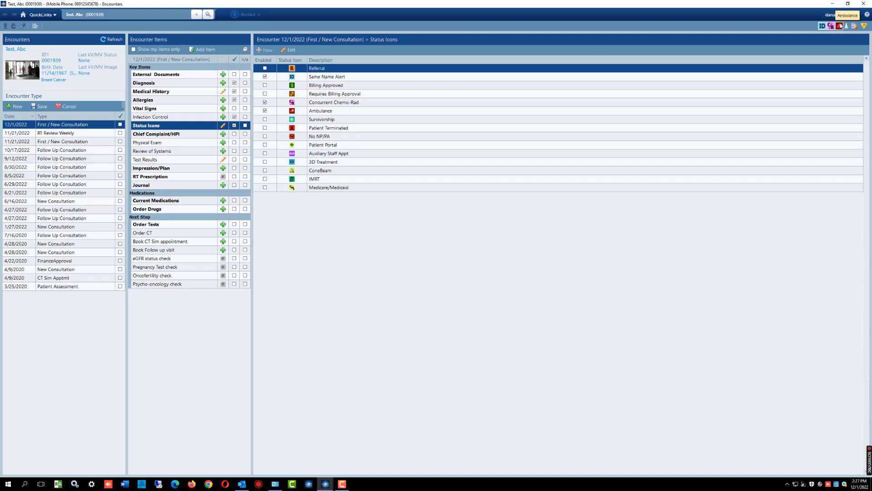
- Review the encounter's Chief Complaint/HPI, Physical Exam, Review of Systems, Test Results, Impression/Plan and RT Prescription items
{"action": "left_click", "coordinate": [162, 135]}
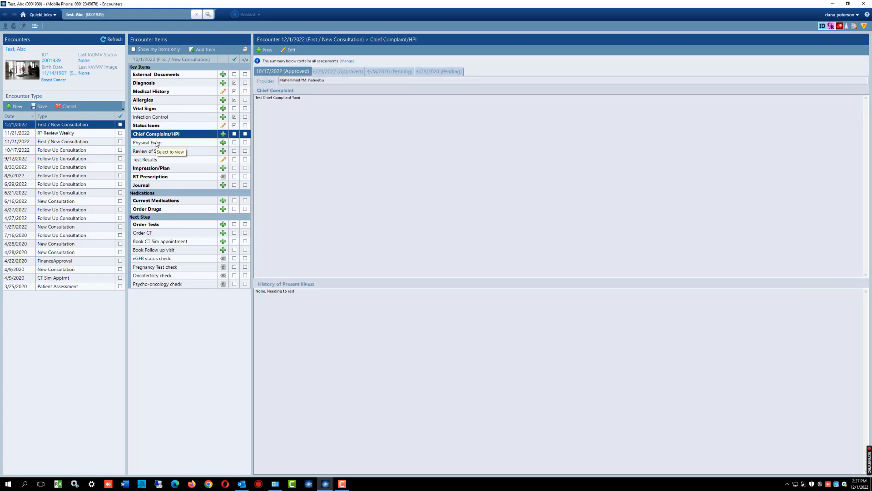
{"action": "left_click", "coordinate": [156, 144]}
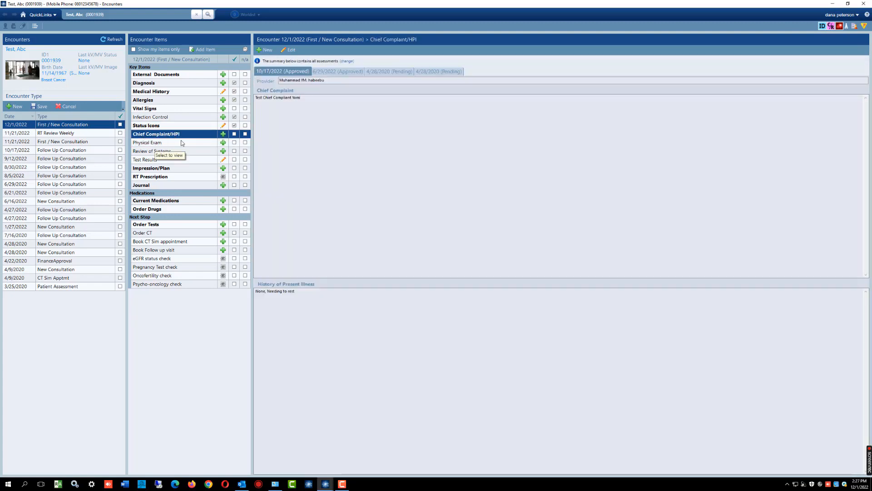
{"action": "left_click", "coordinate": [145, 145]}
{"action": "left_click", "coordinate": [142, 151]}
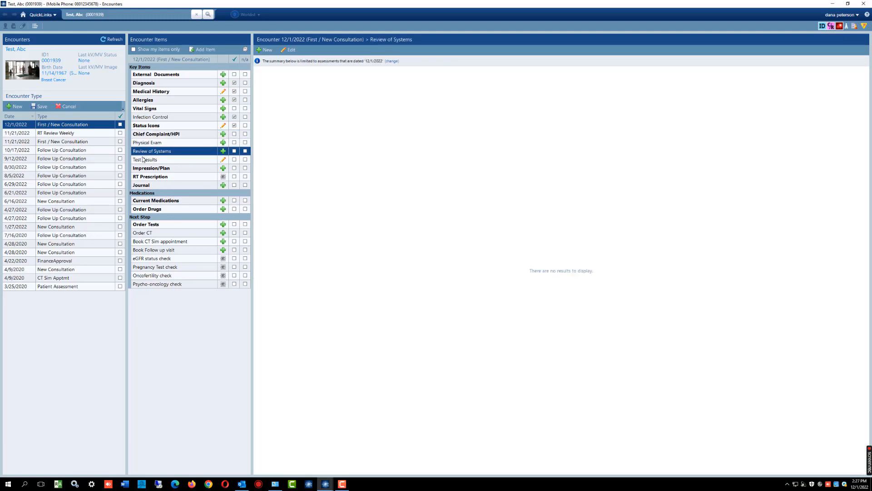
{"action": "left_click", "coordinate": [143, 161]}
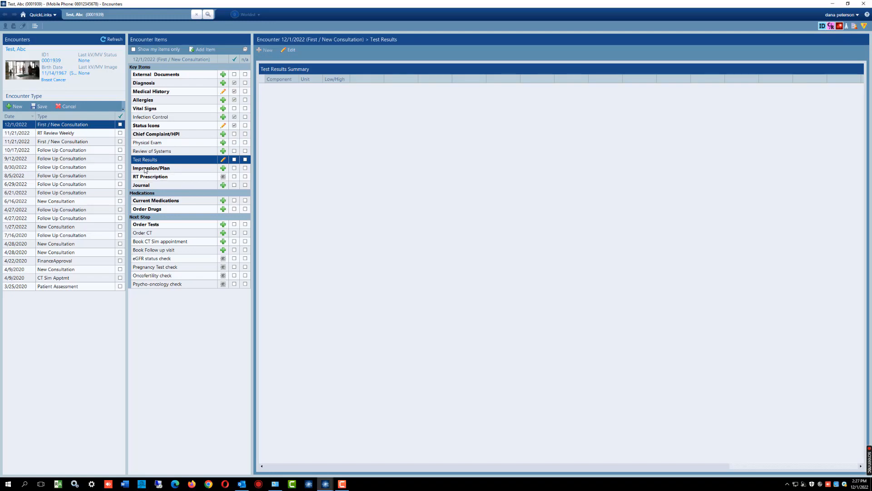
{"action": "left_click", "coordinate": [165, 169]}
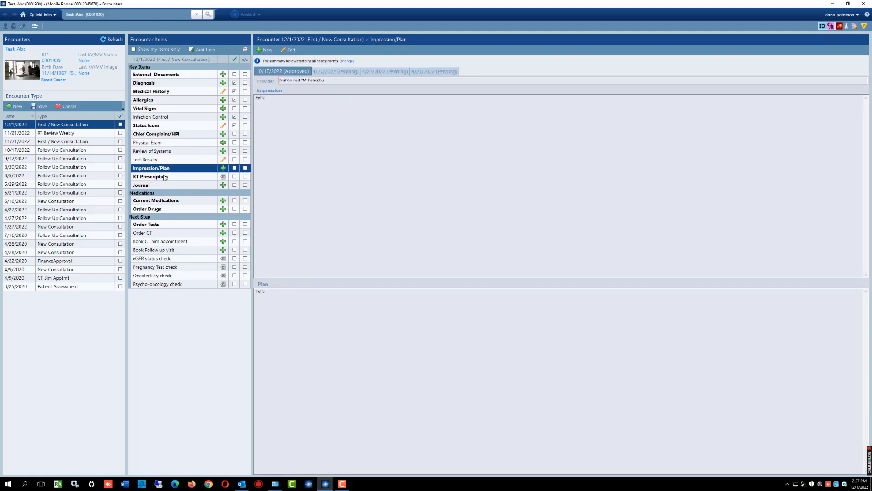
{"action": "left_click", "coordinate": [148, 177]}
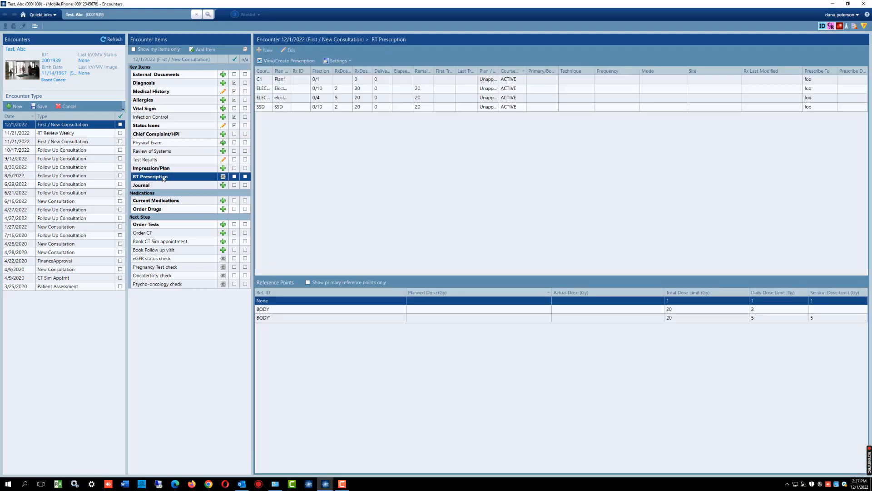
- Look through the encounter's journal entries from 6/29/2022 up to 10/17/2022
{"action": "left_click", "coordinate": [147, 185]}
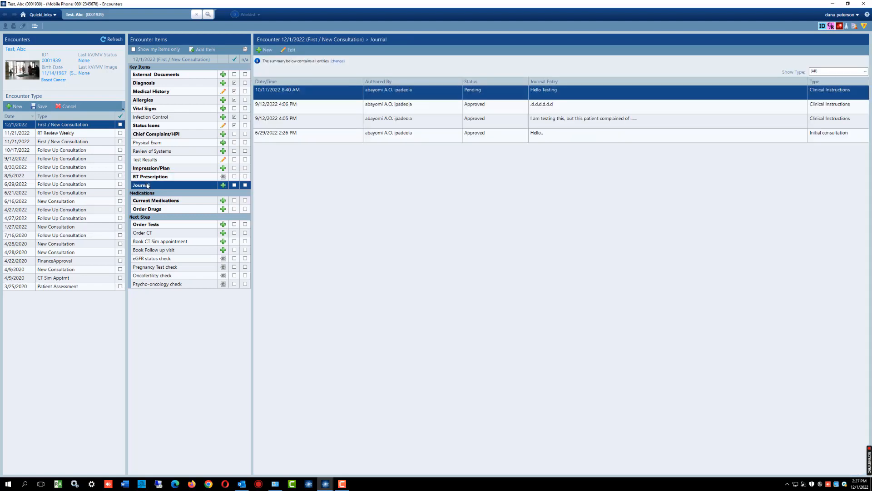
{"action": "left_click", "coordinate": [327, 135]}
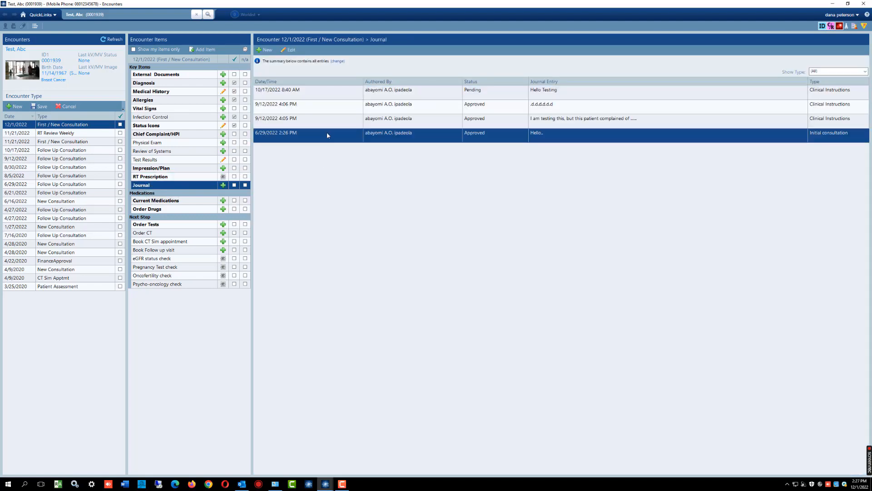
{"action": "left_click", "coordinate": [306, 121]}
{"action": "left_click", "coordinate": [306, 109]}
{"action": "left_click", "coordinate": [305, 98]}
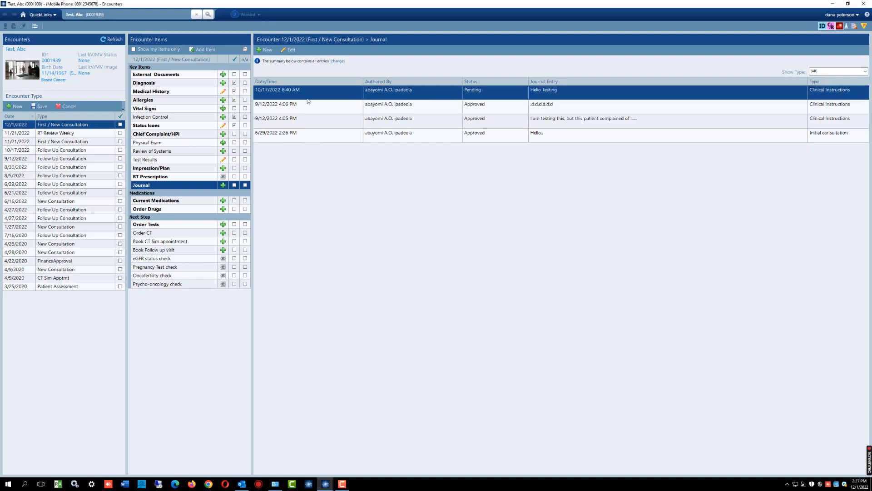
- View the encounter's Current Medications, Order Drugs, Order Tests, Order CT and Book Follow up visit items
{"action": "left_click", "coordinate": [166, 202]}
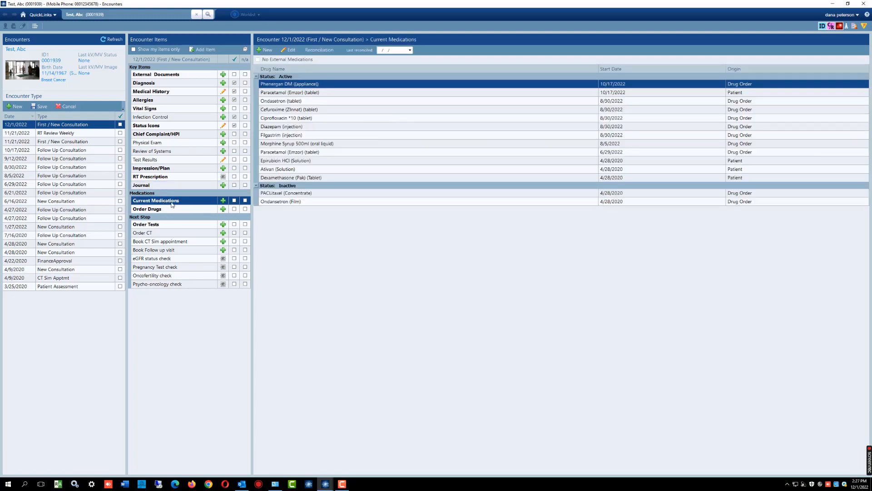
{"action": "left_click", "coordinate": [151, 210]}
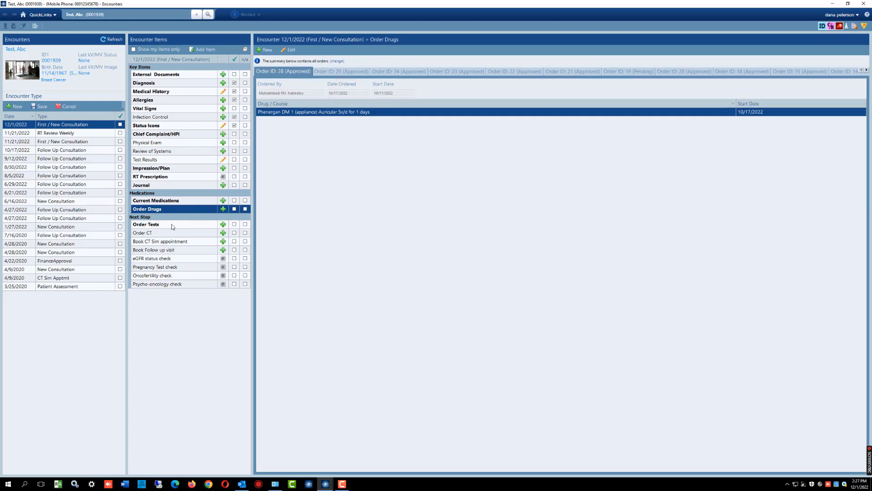
{"action": "left_click", "coordinate": [171, 224]}
{"action": "left_click", "coordinate": [157, 233]}
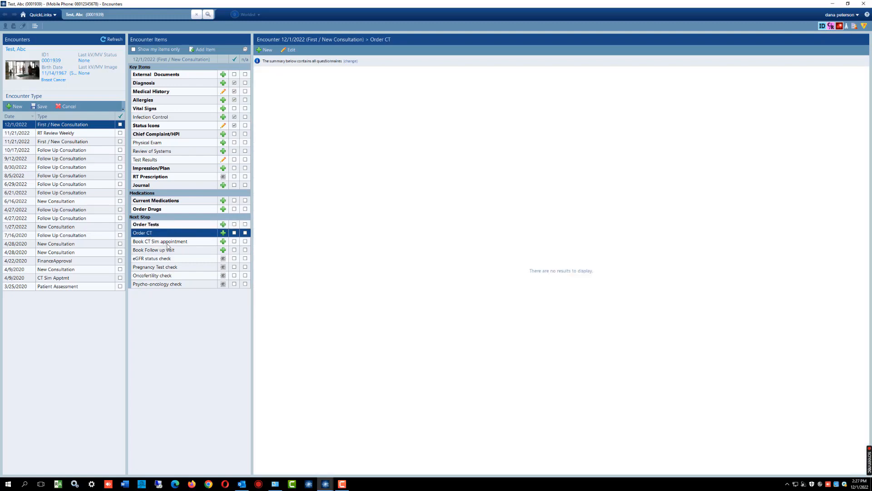
{"action": "left_click", "coordinate": [148, 251]}
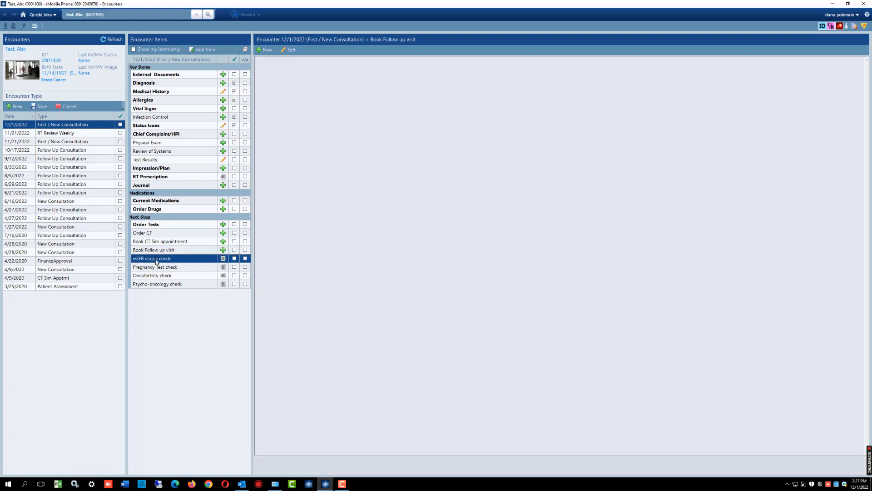
- Read the eGFR status, pregnancy test, oncofertility and psycho-oncology checks, and return to the home page
{"action": "left_click", "coordinate": [152, 268]}
{"action": "left_click", "coordinate": [151, 276]}
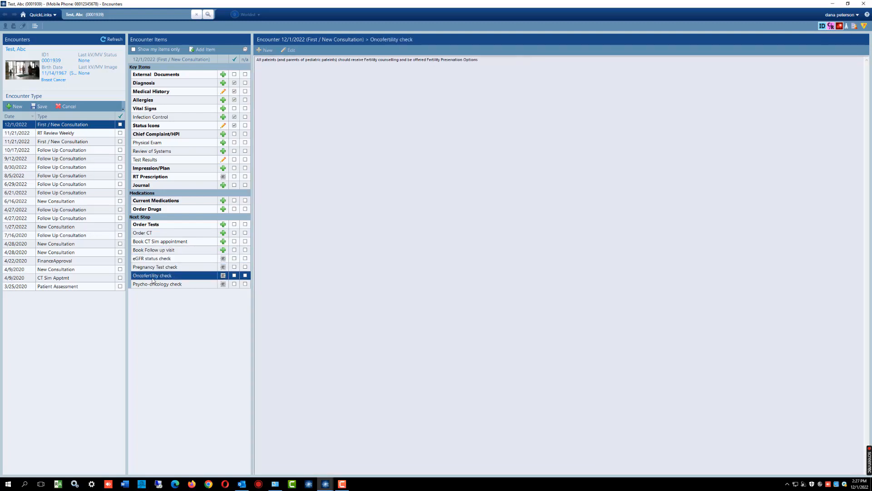
{"action": "left_click", "coordinate": [151, 284]}
{"action": "left_click", "coordinate": [151, 259]}
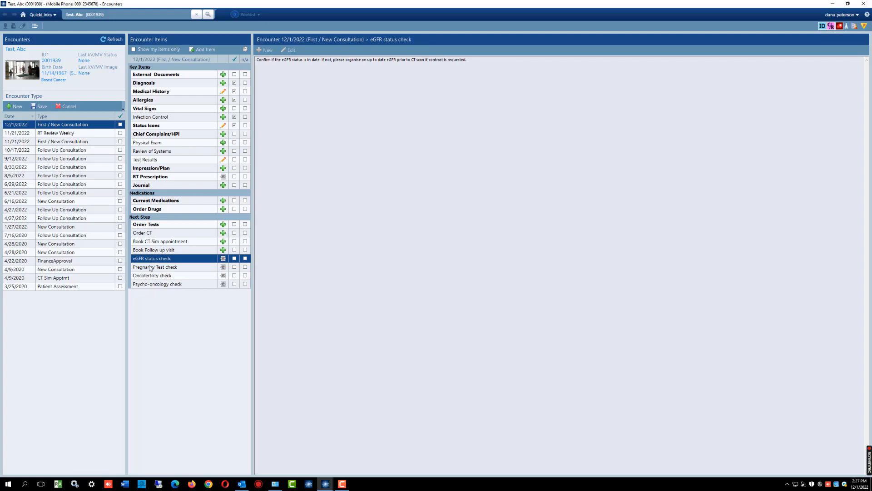
{"action": "left_click", "coordinate": [151, 268]}
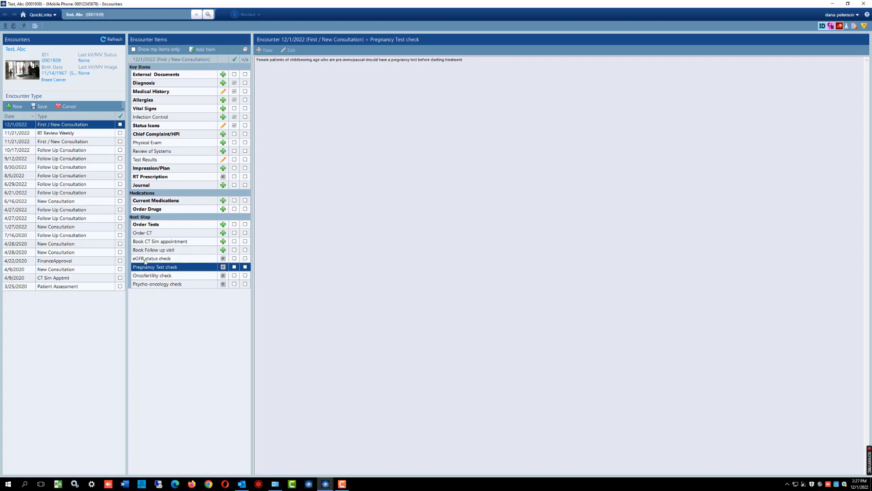
{"action": "left_click", "coordinate": [163, 277]}
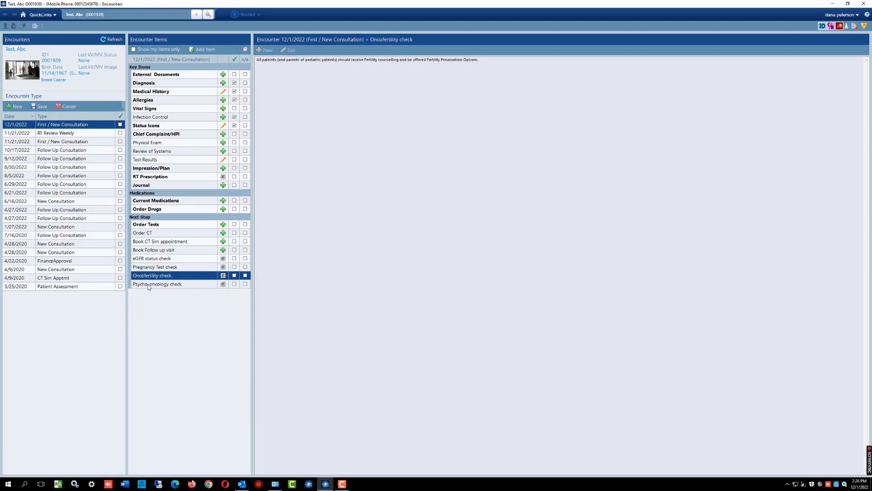
{"action": "left_click", "coordinate": [162, 284]}
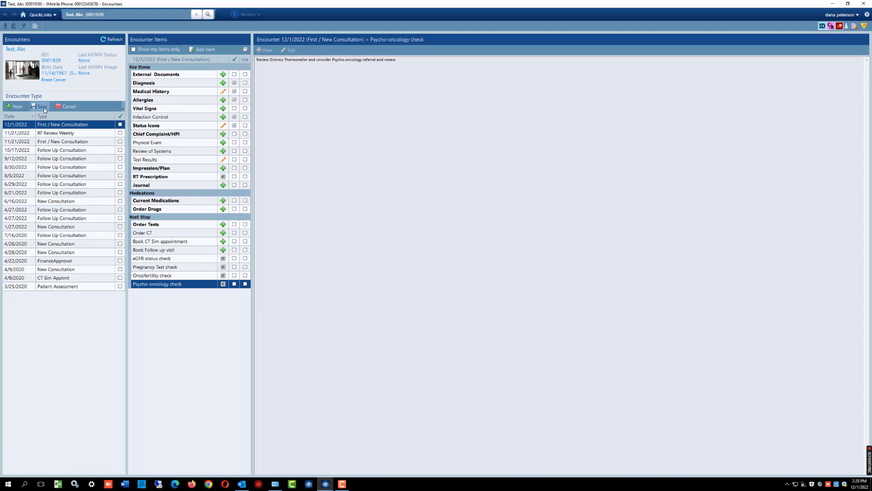
{"action": "left_click", "coordinate": [24, 18]}
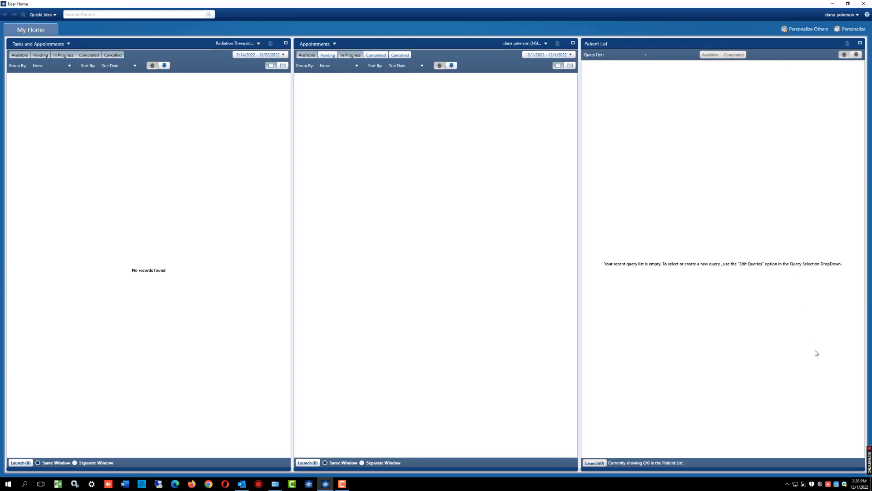